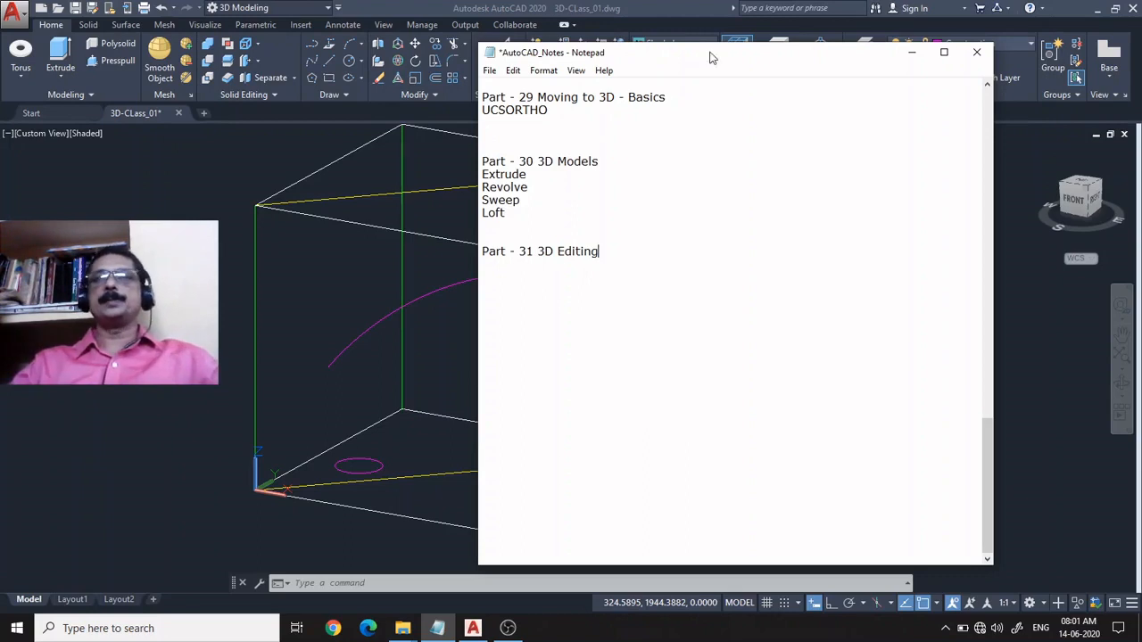
Step: Switch from the notes to AutoCAD and sweep the small circle on the box frame's base along the curved polyline
left_click(911, 52)
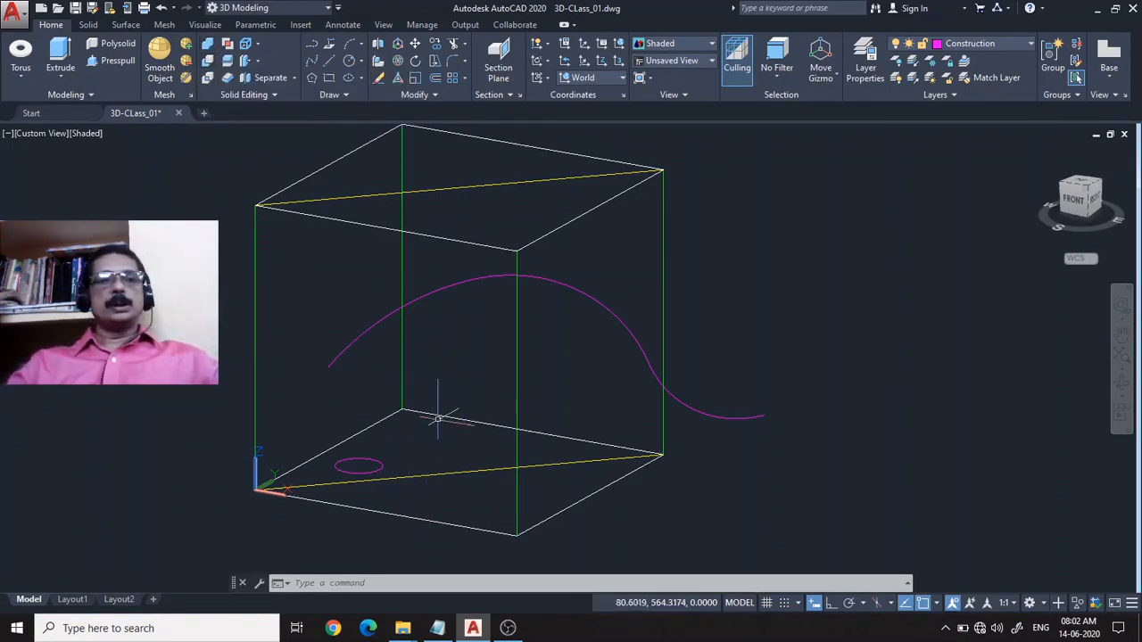
mouse_move(468, 393)
middle_mouse_down()
mouse_move(456, 387)
mouse_move(466, 383)
middle_mouse_up()
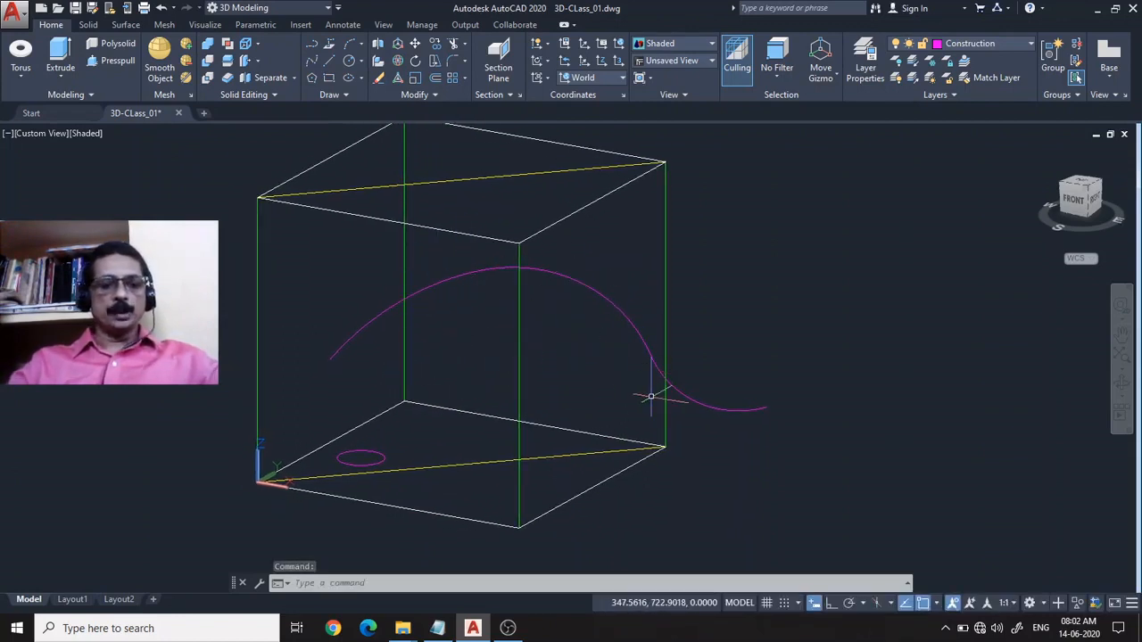
type("S")
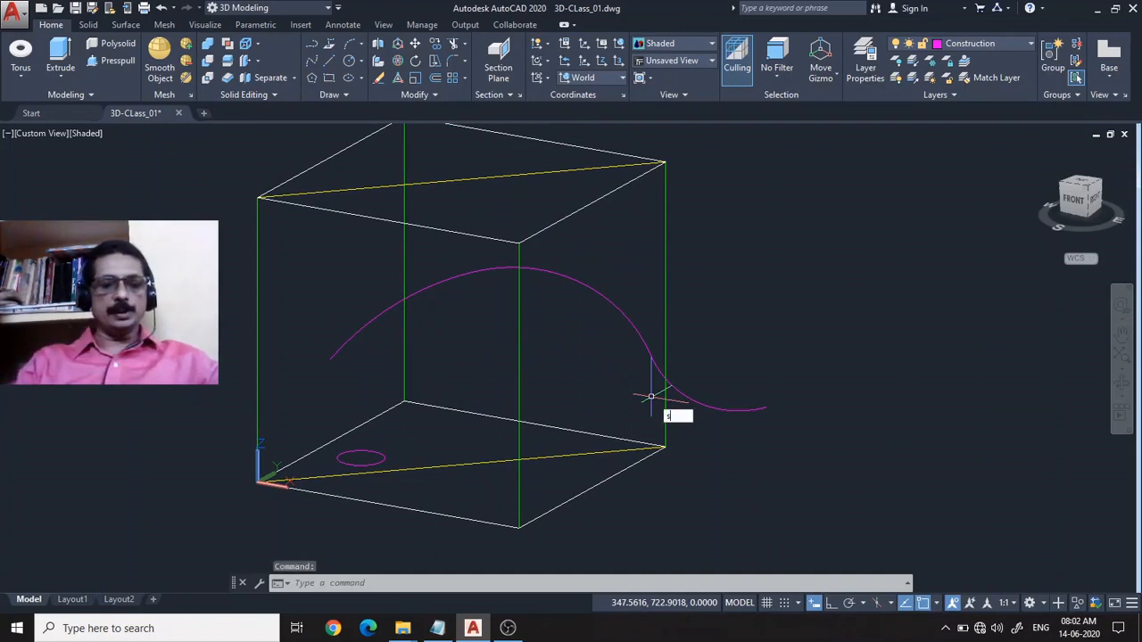
type("WEEP")
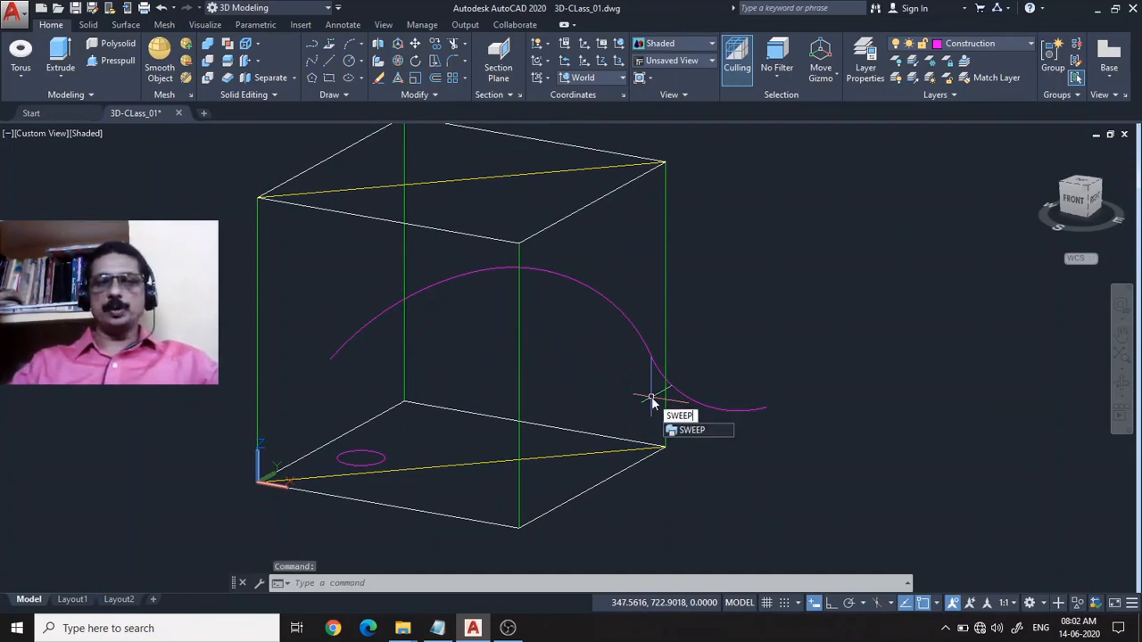
key("Return")
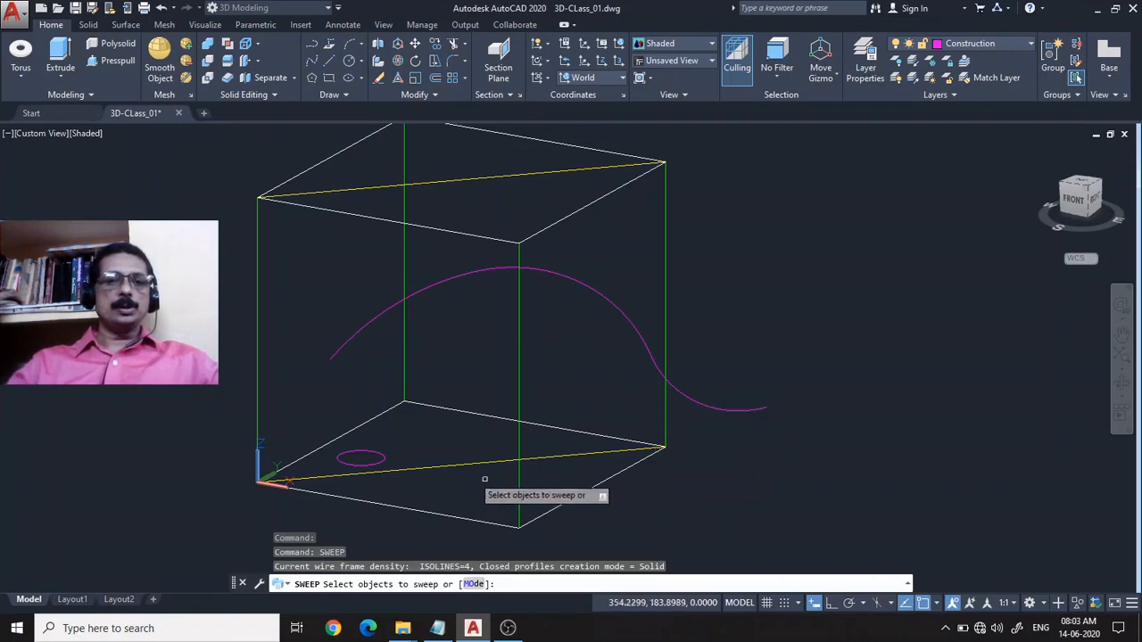
left_click(386, 460)
key("Return")
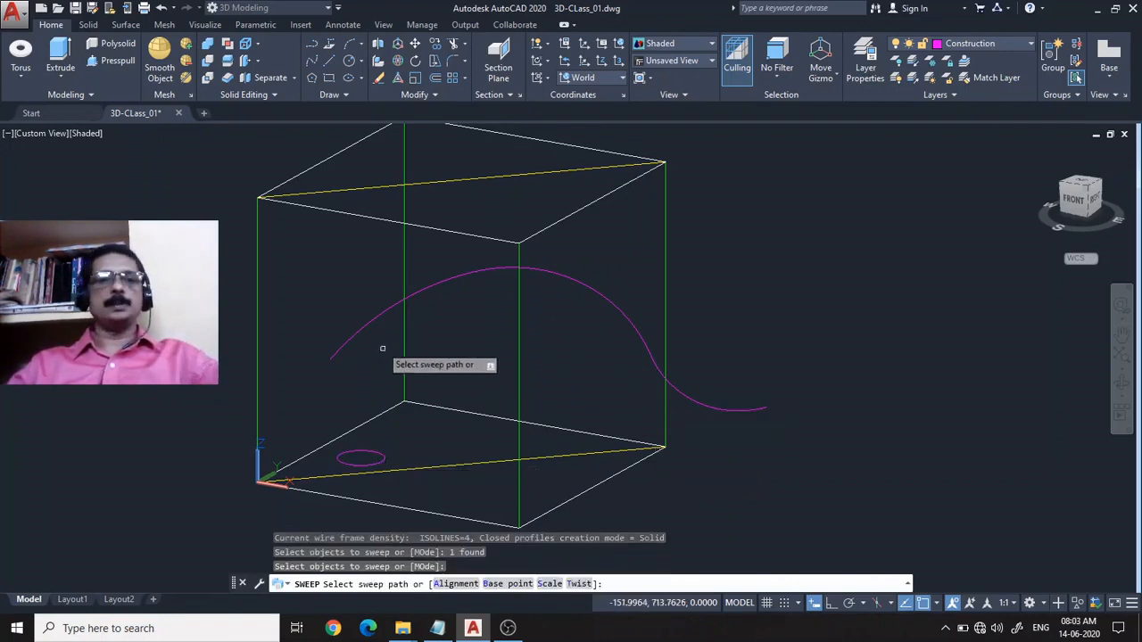
left_click(367, 324)
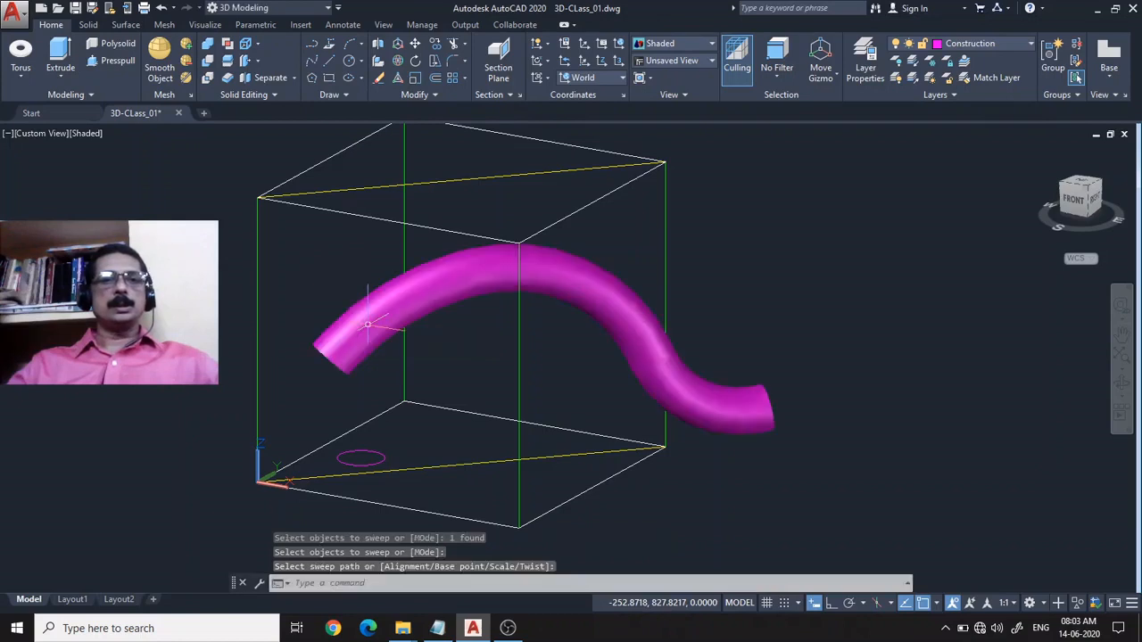
left_click(707, 373)
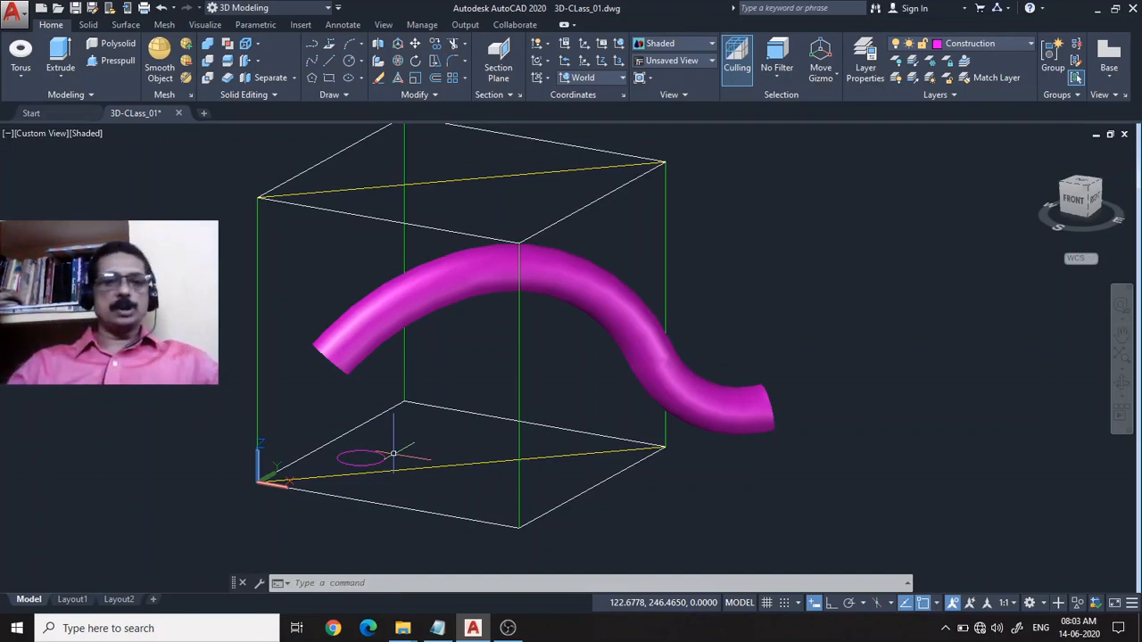
Step: Switch to the Notepad notes, add DELOBJ under Part - 31 3D Editing, and return to the drawing
left_click(437, 628)
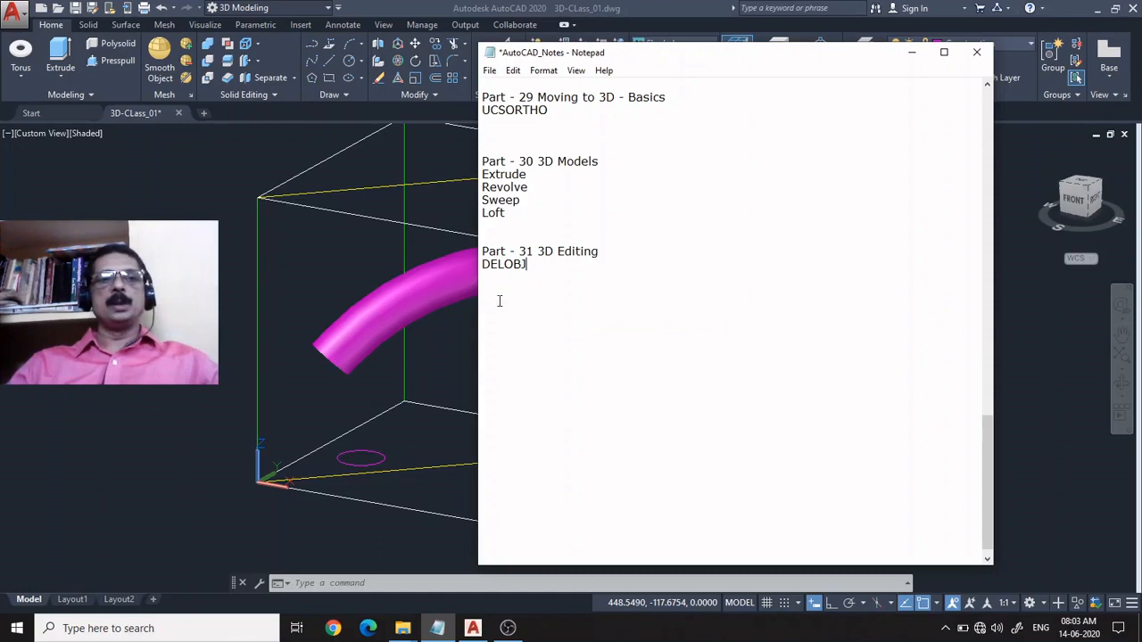
left_click(910, 52)
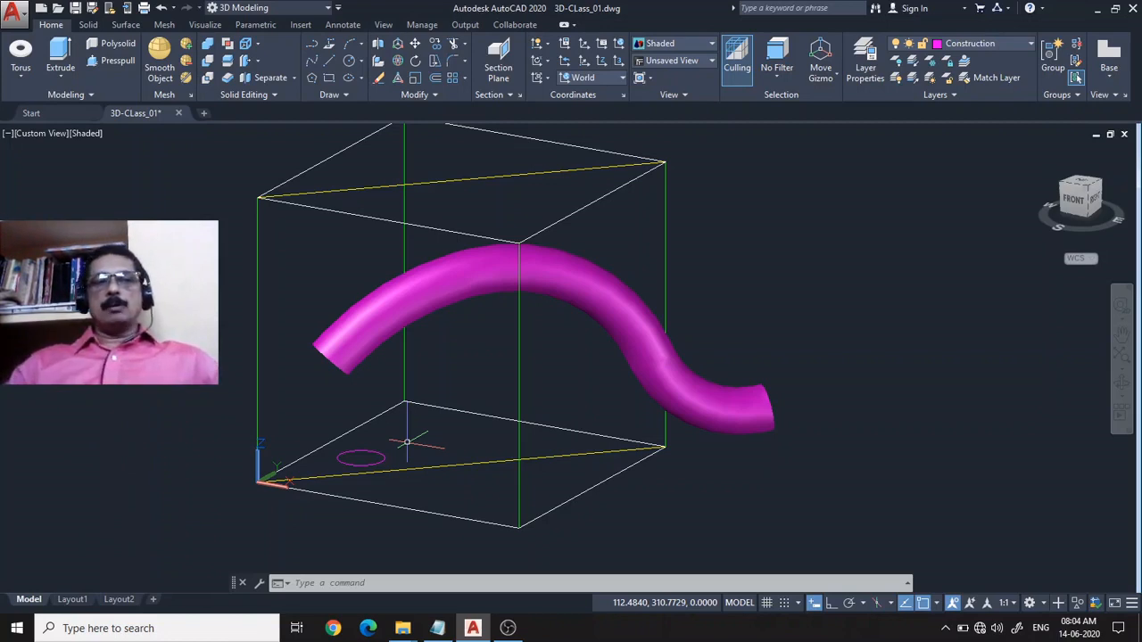
Step: Create a wide cylinder standing on the base plane around the middle of the swept tube, leaving both tube ends protruding
left_click(19, 79)
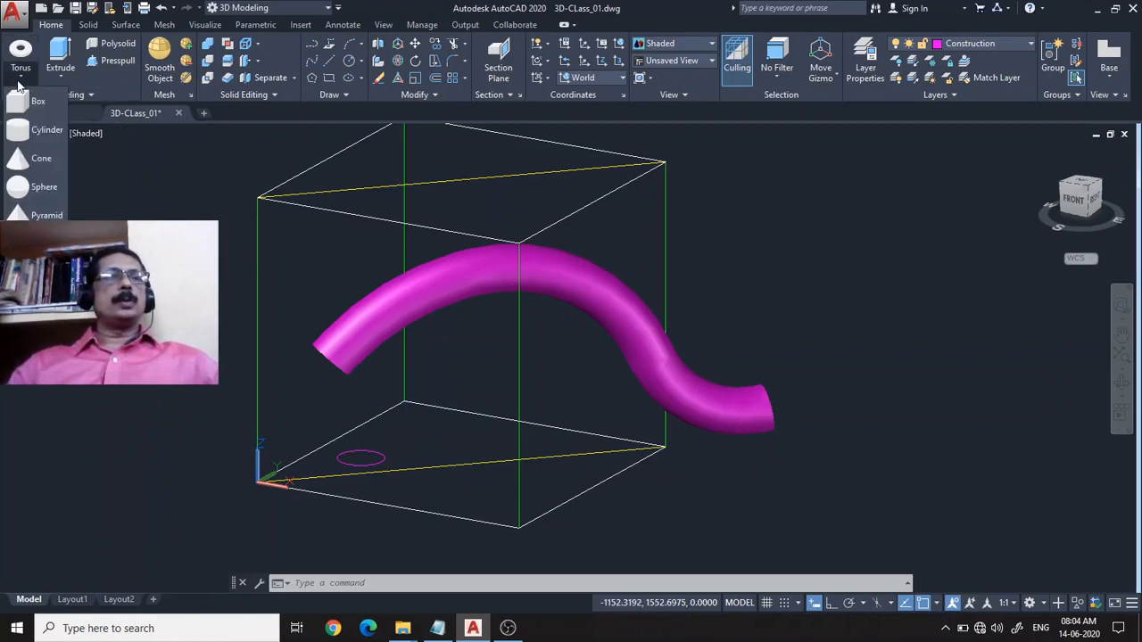
left_click(40, 130)
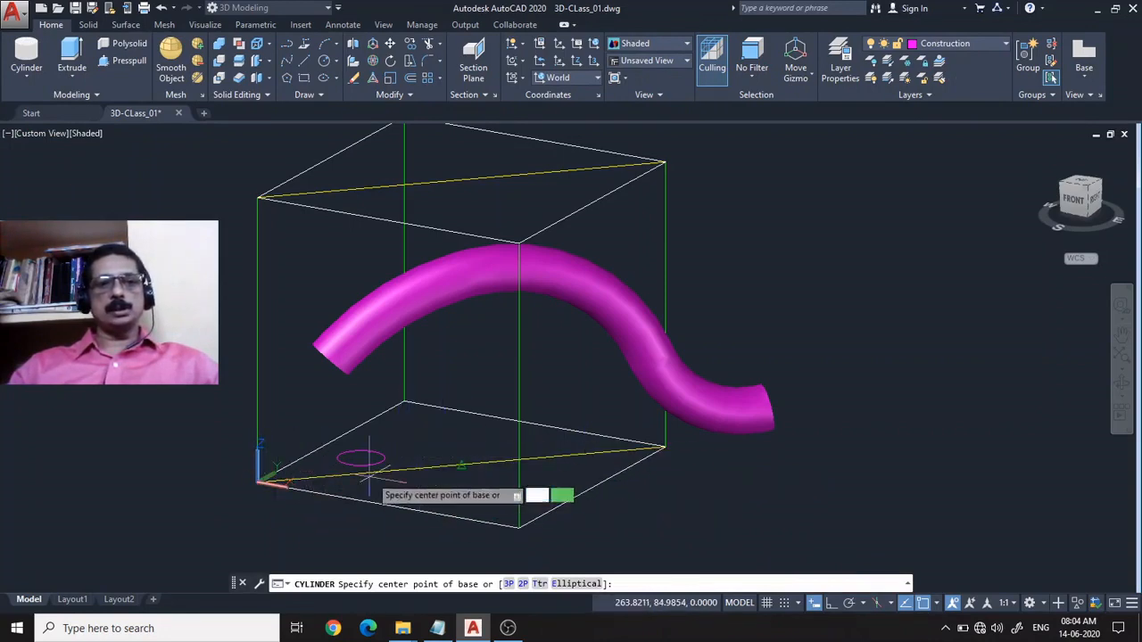
left_click(582, 471)
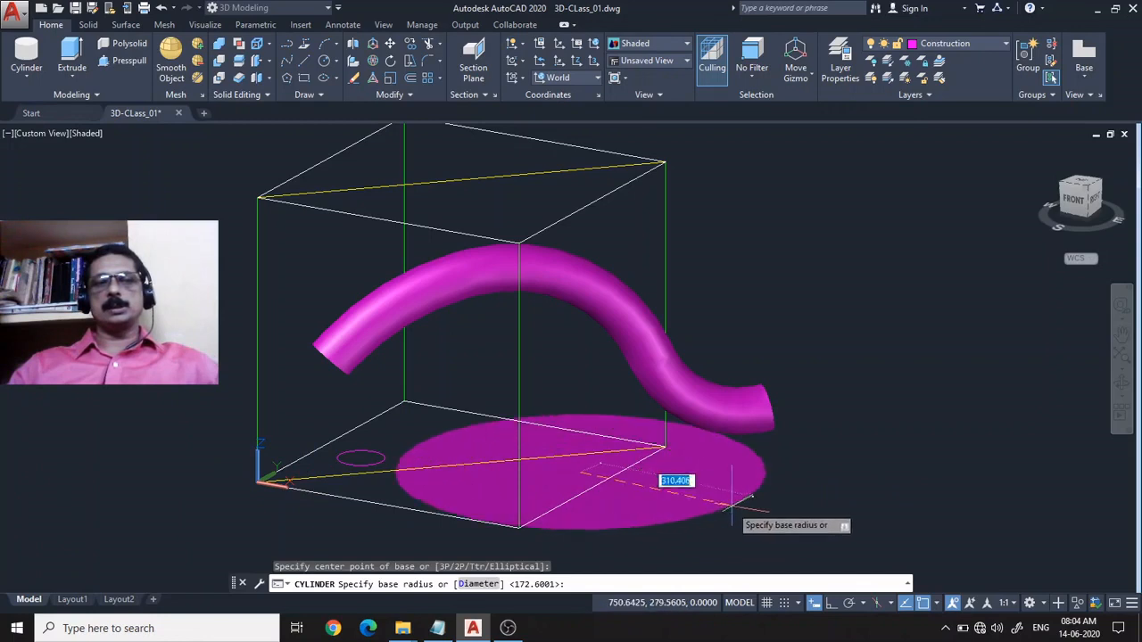
left_click(713, 507)
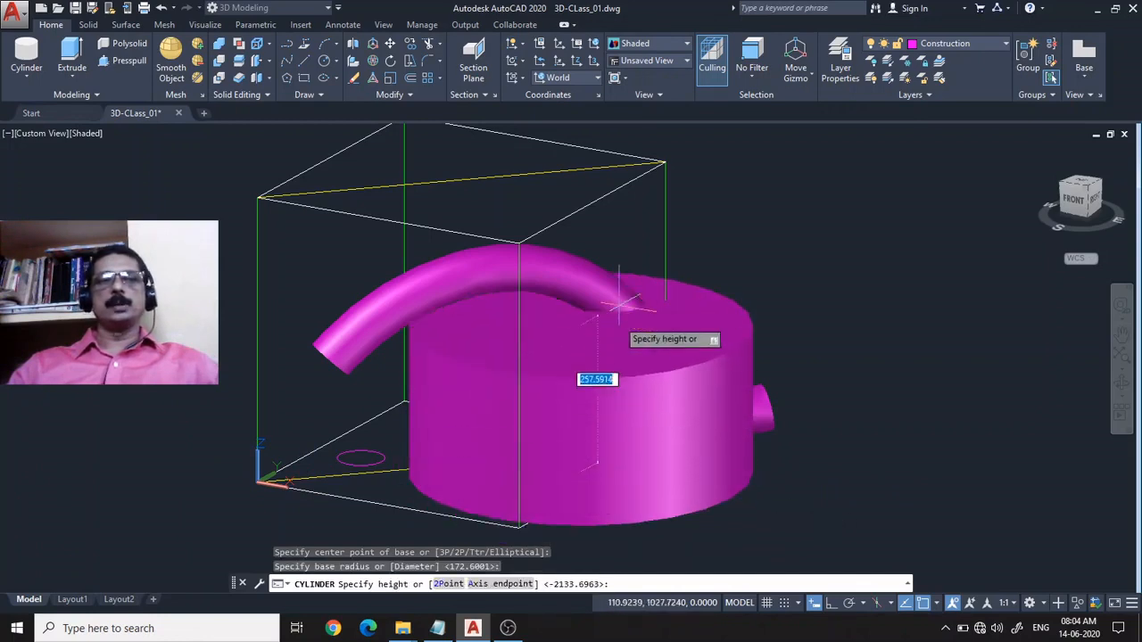
left_click(631, 214)
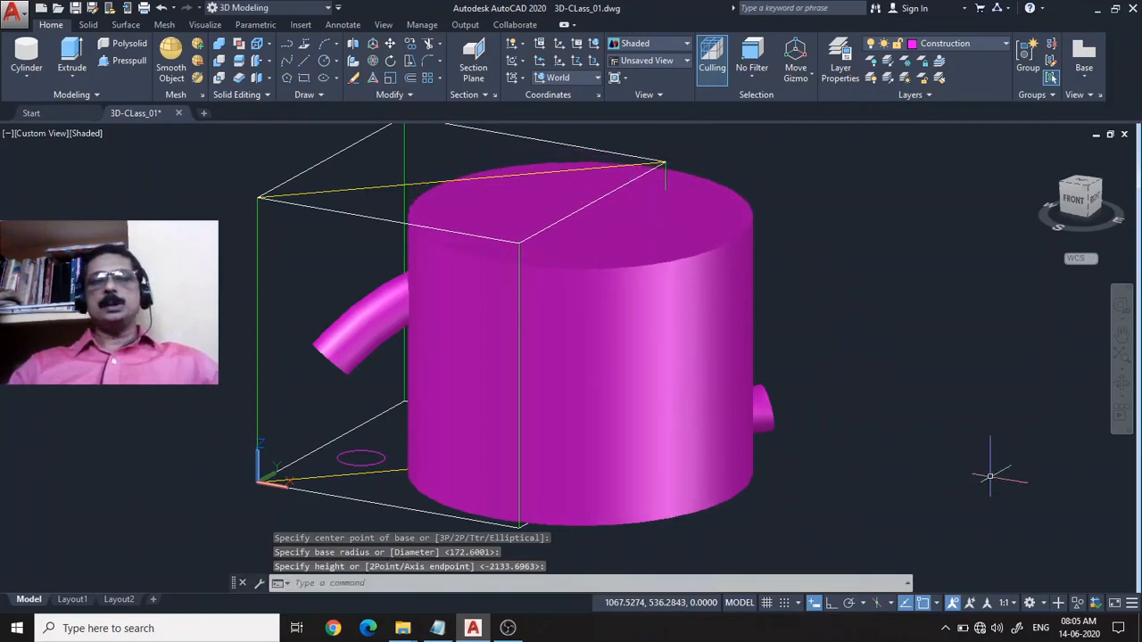
Step: Select the cylinder and the swept tube individually to examine whether they are separate solids, clearing the selection each time
left_click(1121, 381)
left_click_drag(900, 401, 878, 429)
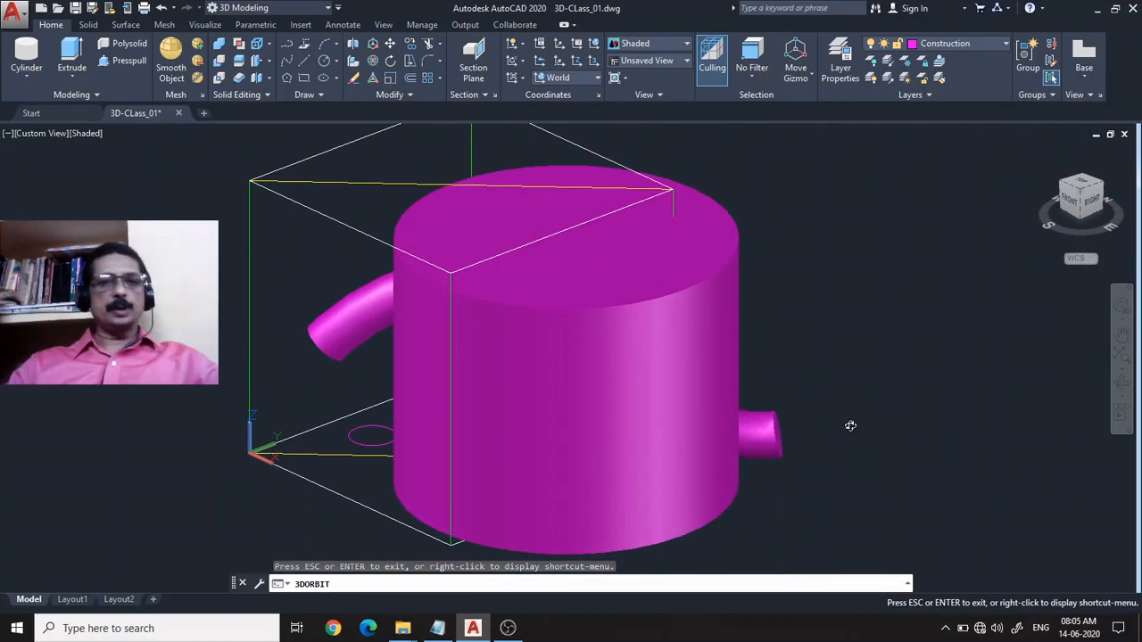
key("Escape")
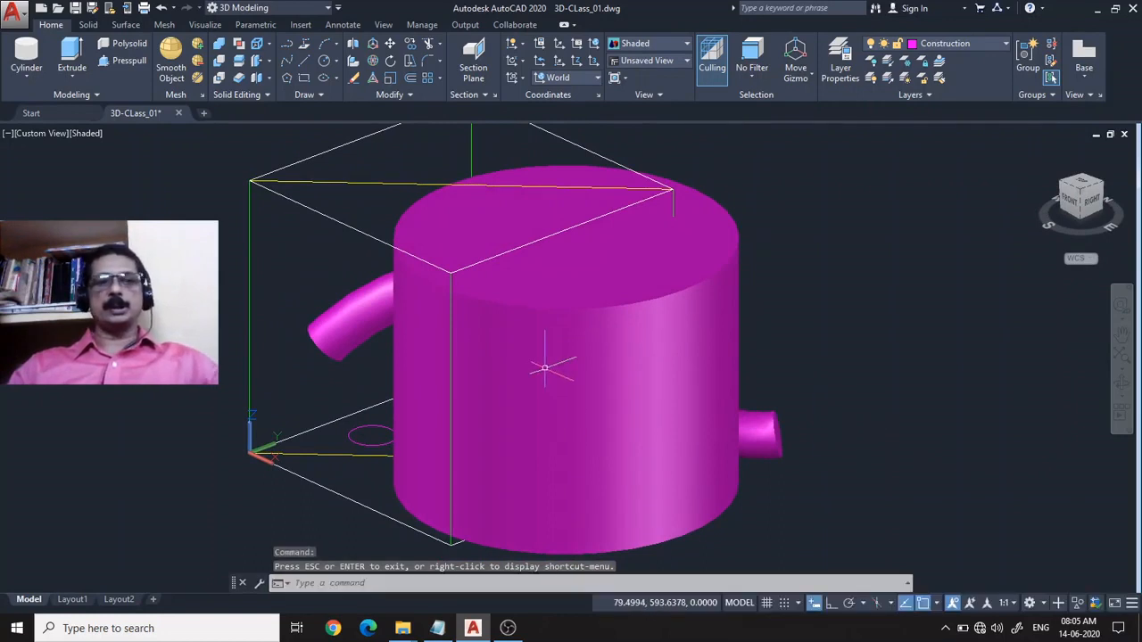
left_click(570, 349)
key("Escape")
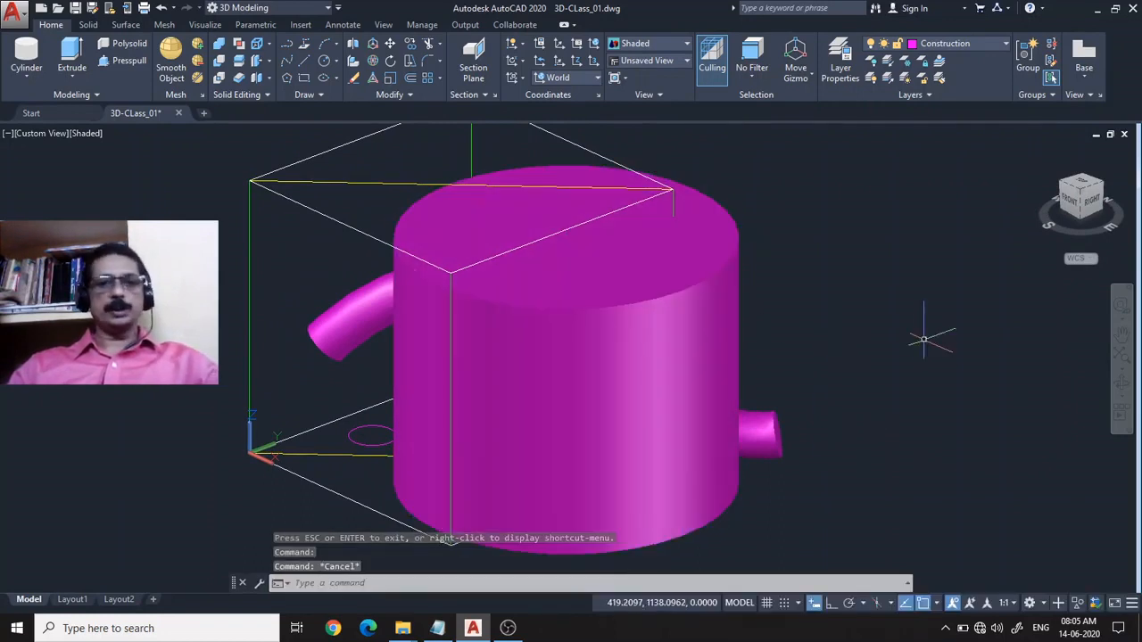
left_click(757, 438)
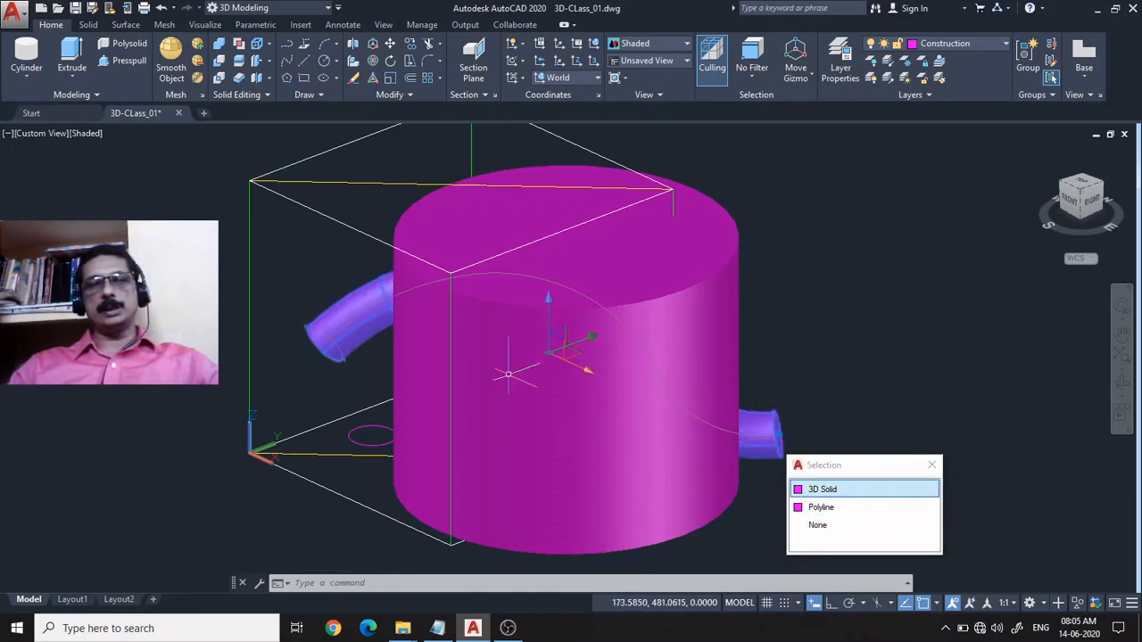
left_click(828, 492)
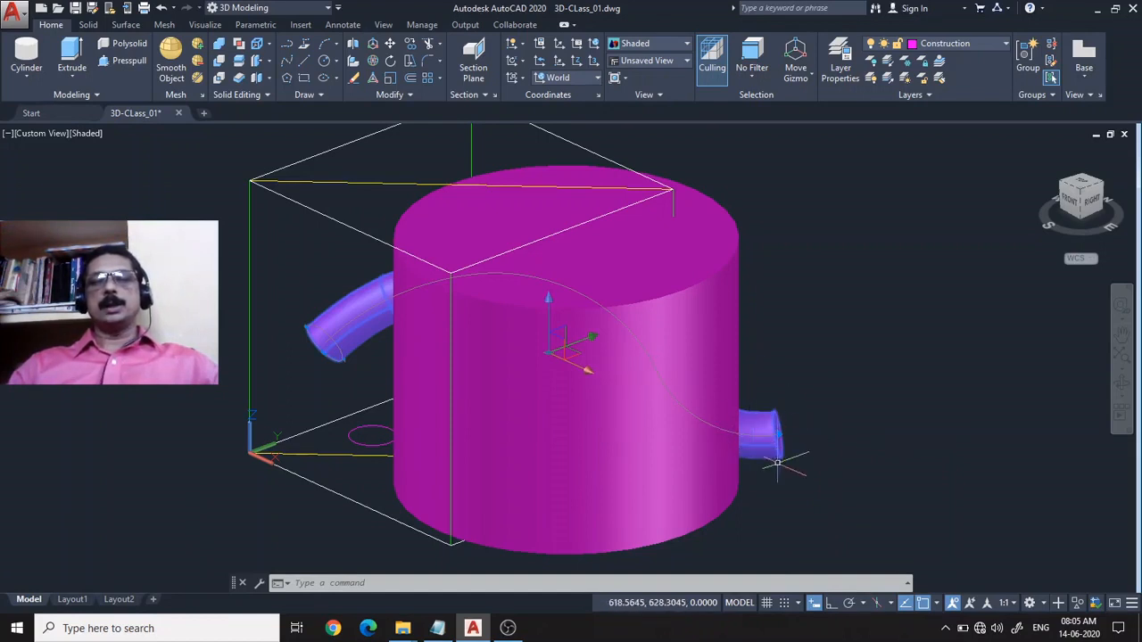
left_click(694, 312)
key("Escape")
key("Escape")
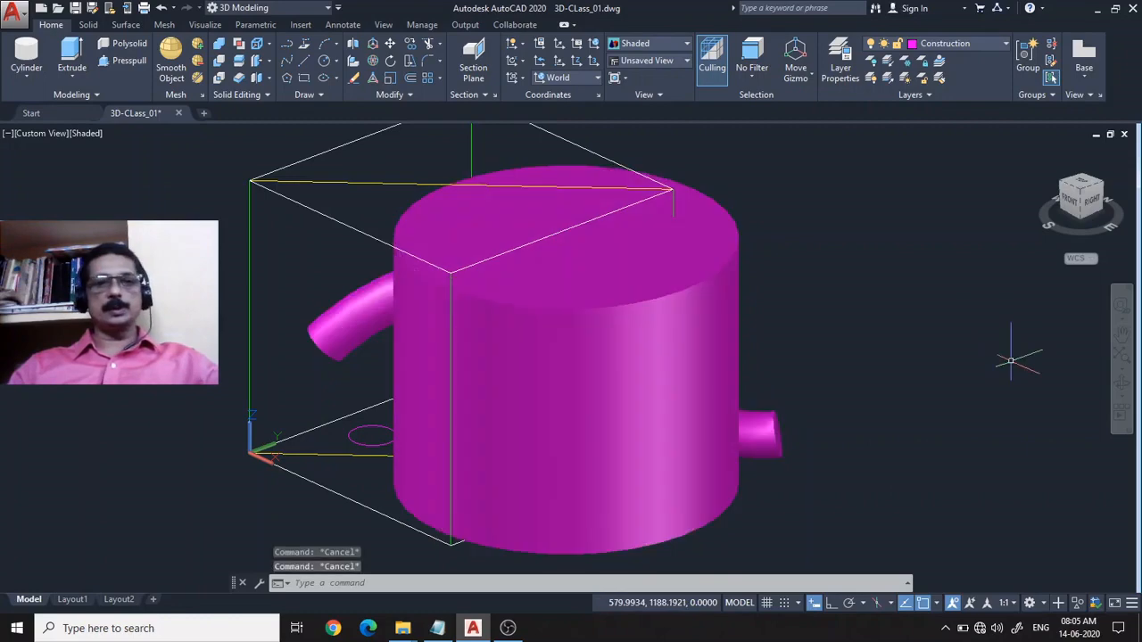
Step: Combine the cylinder and the swept tube into one solid with the Union command
left_click(1122, 382)
left_click_drag(979, 387, 1017, 402)
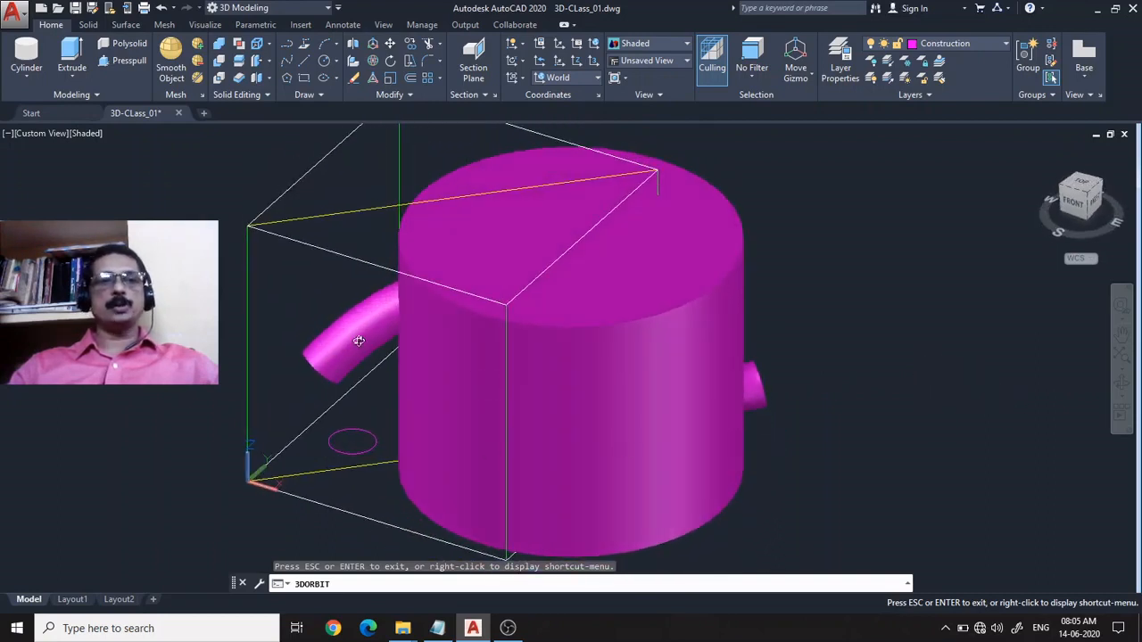
key("Escape")
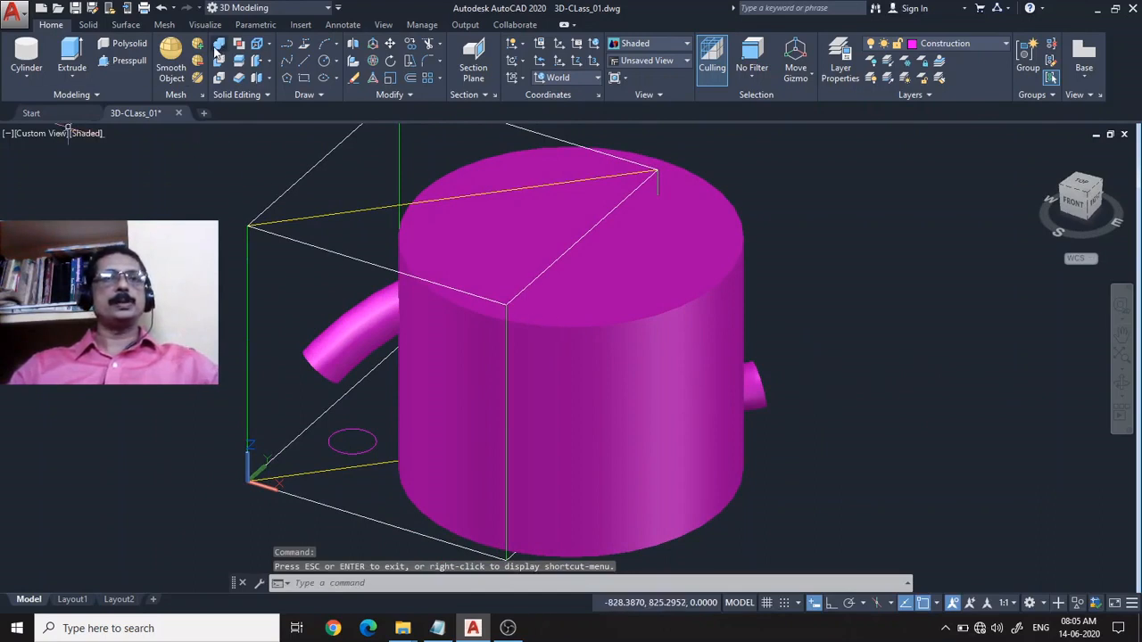
type("un")
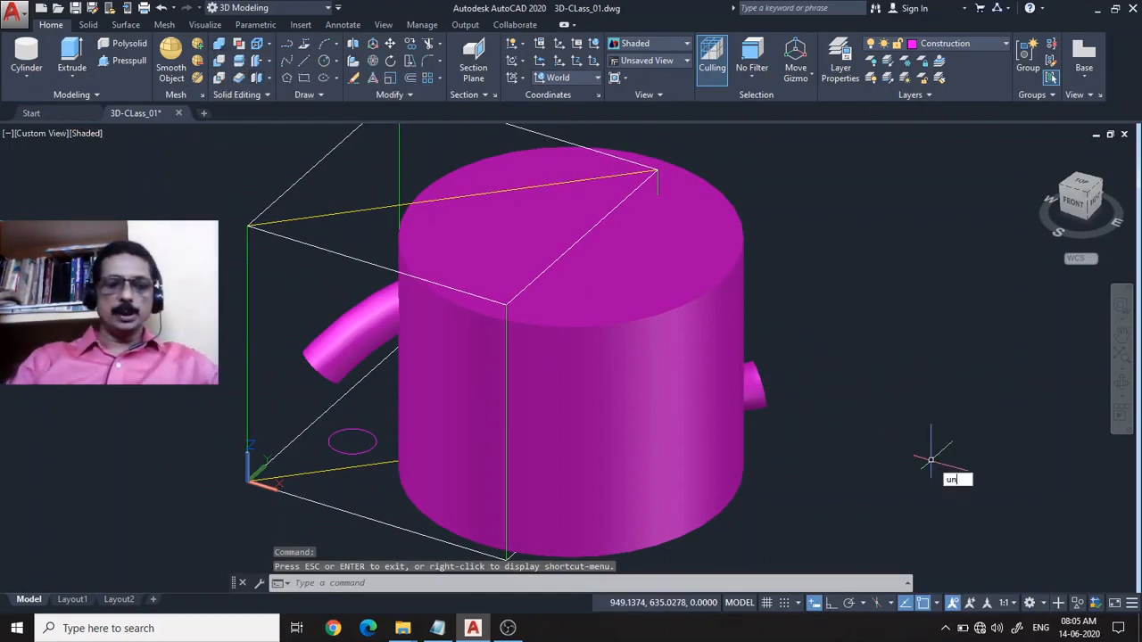
type("ion")
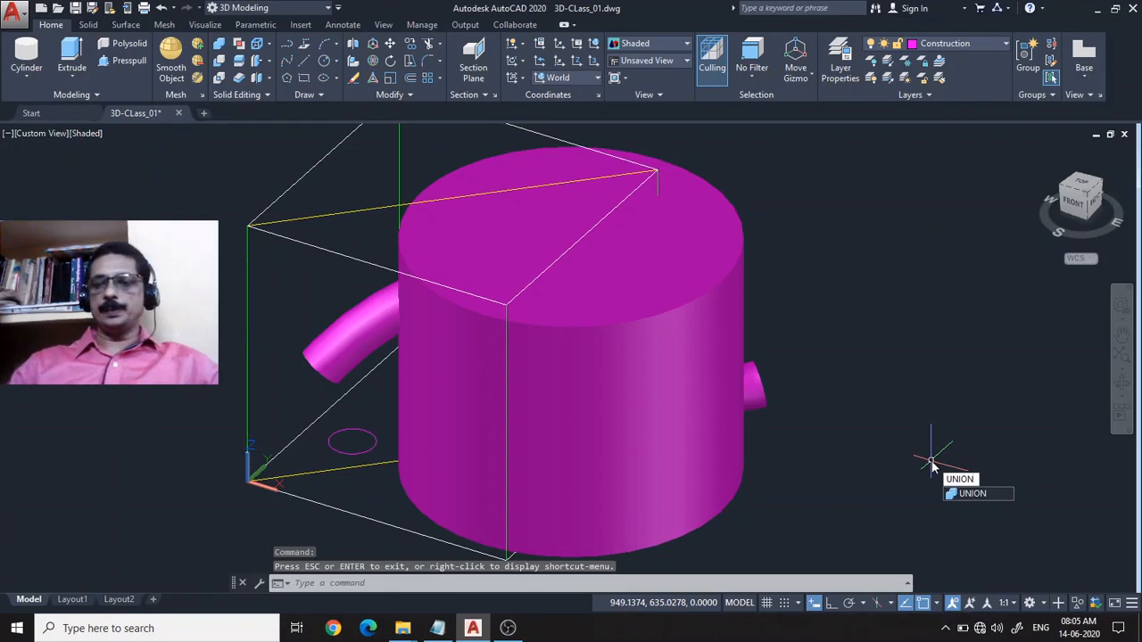
key("Return")
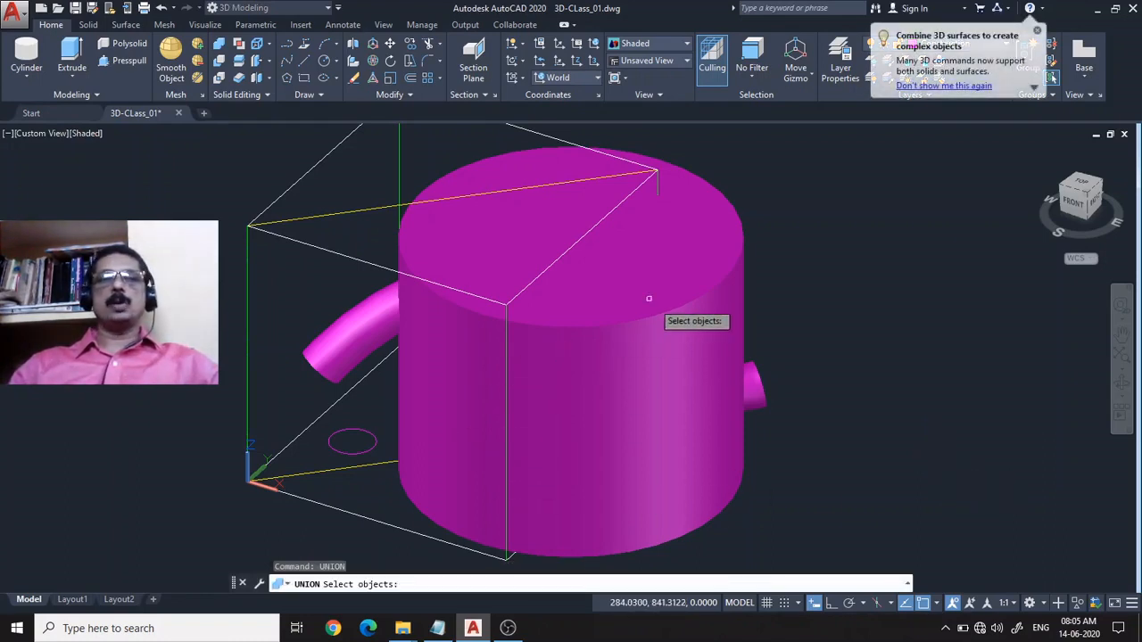
left_click(652, 306)
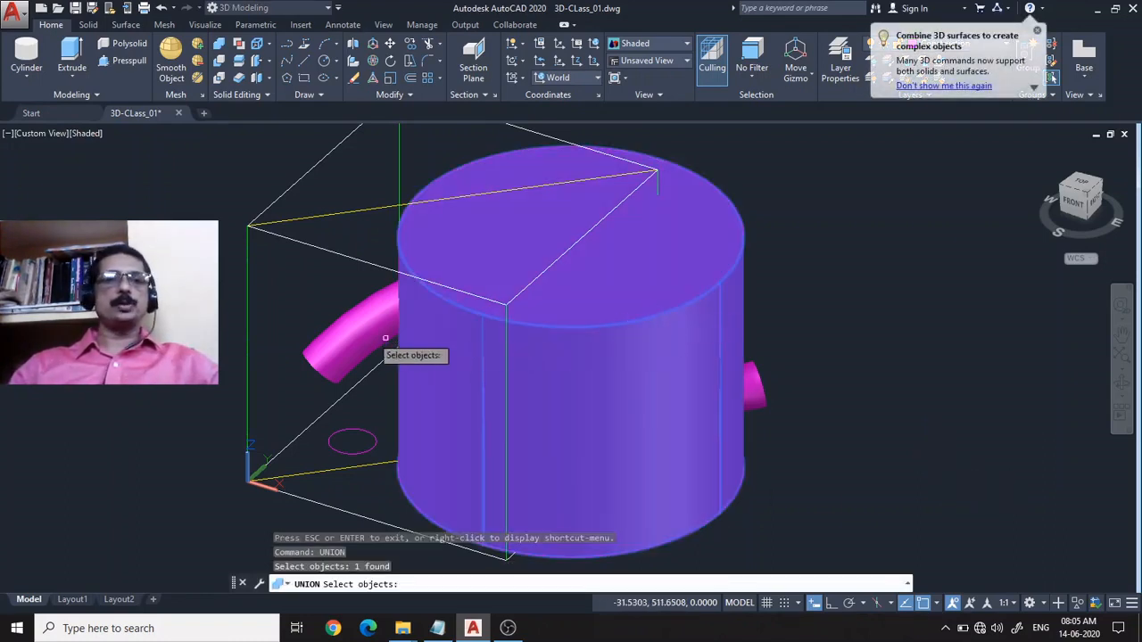
left_click(349, 333)
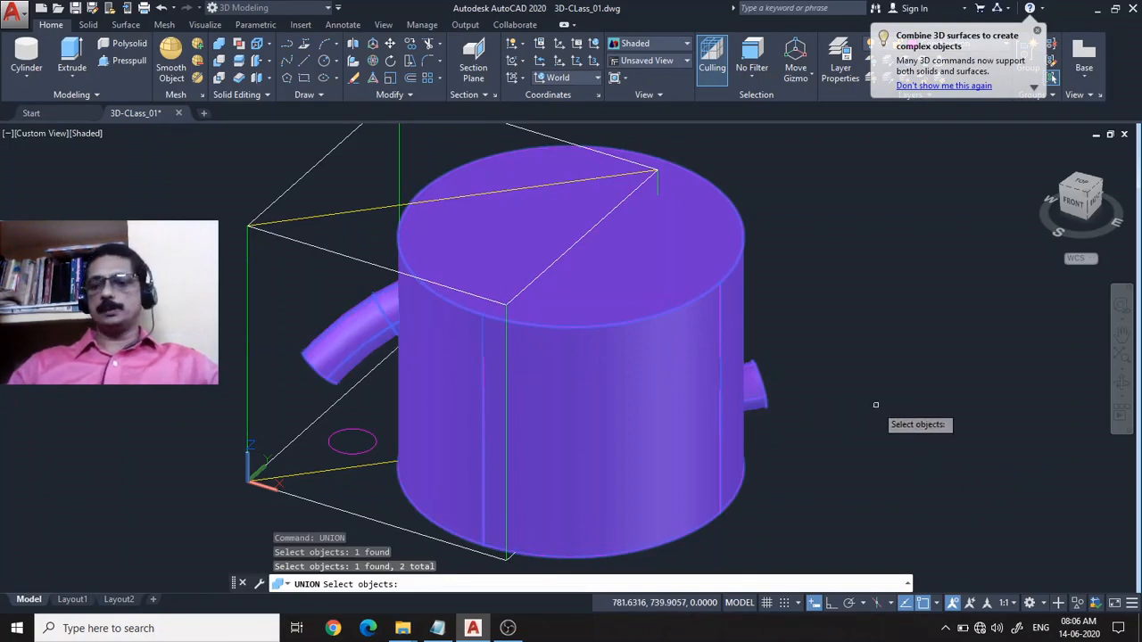
key("Return")
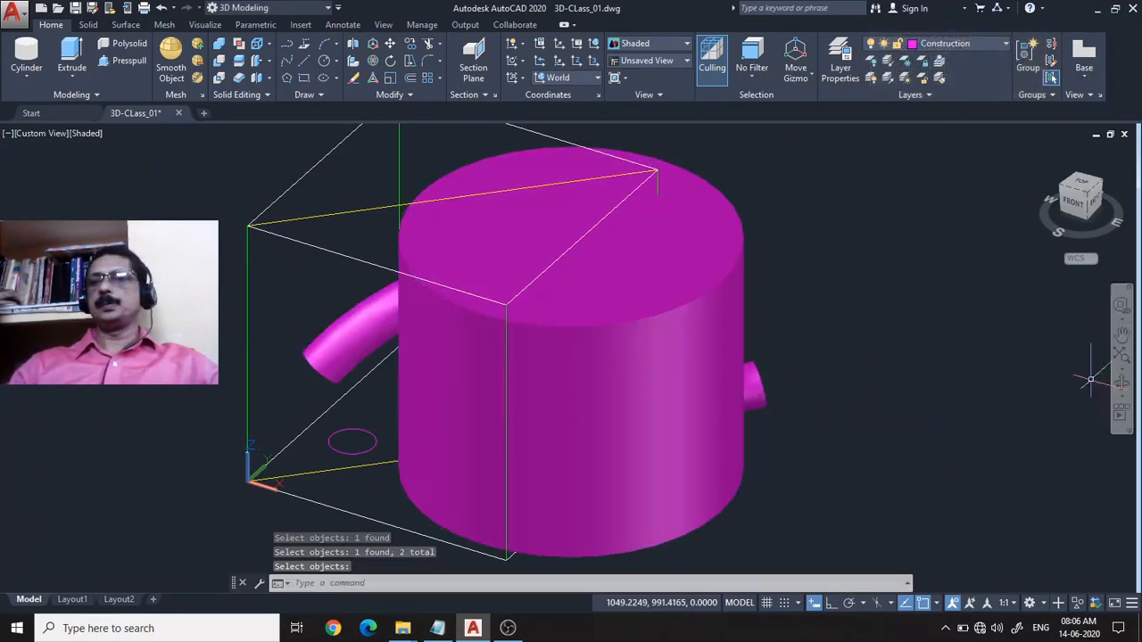
Step: Pick the united 3D solid from the overlapping objects and erase it, keeping the circle and the curved path
left_click(1122, 385)
left_click_drag(925, 428, 959, 420)
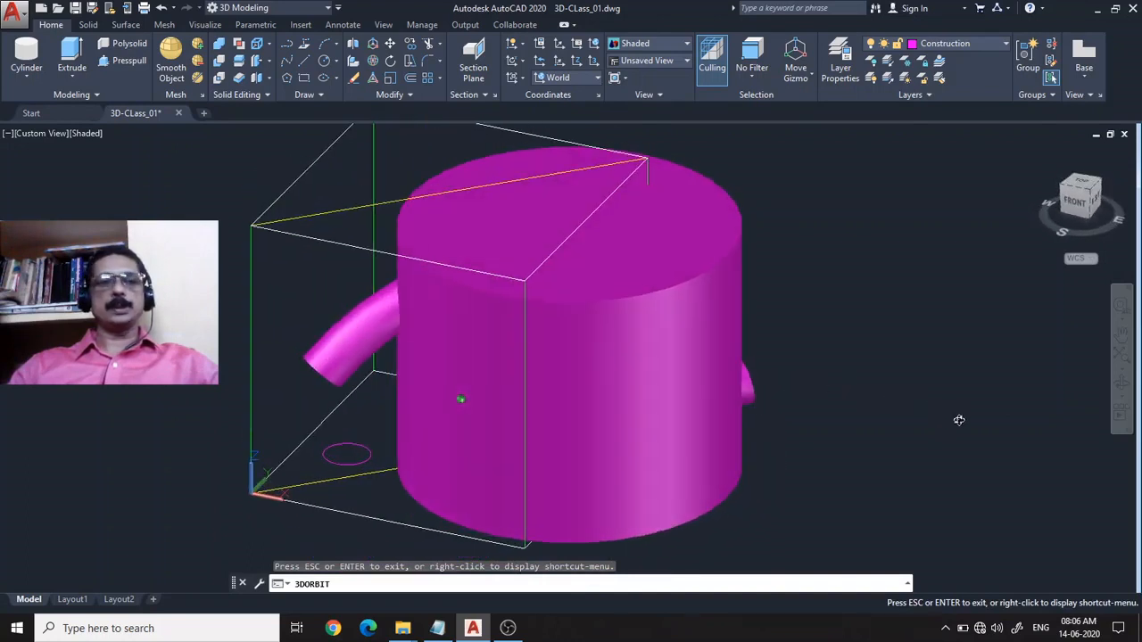
key("Escape")
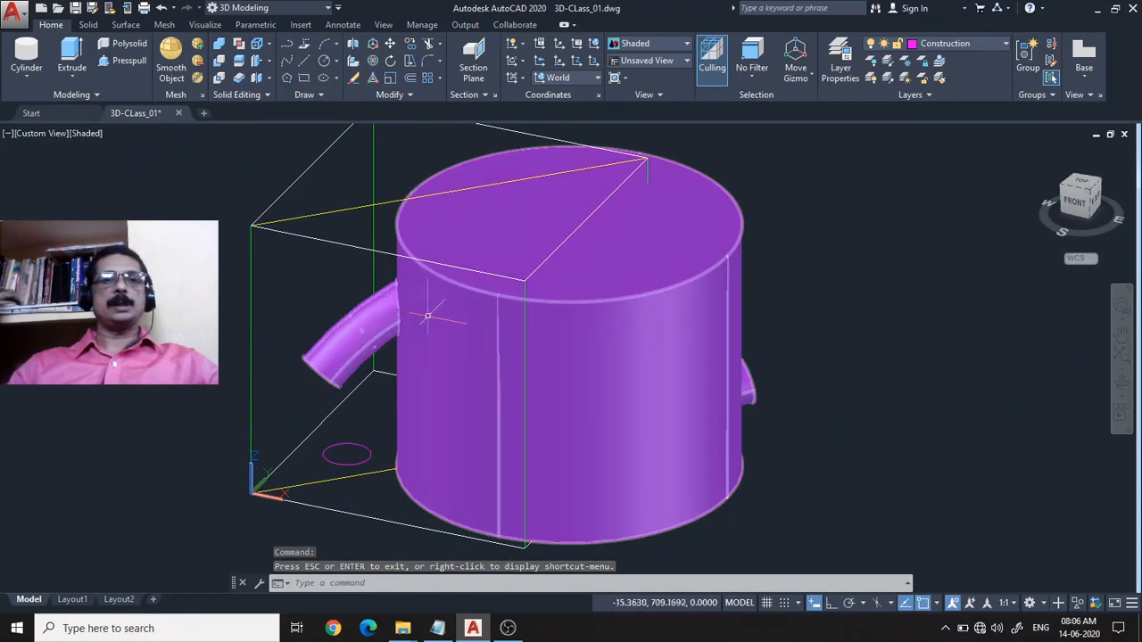
left_click(626, 323)
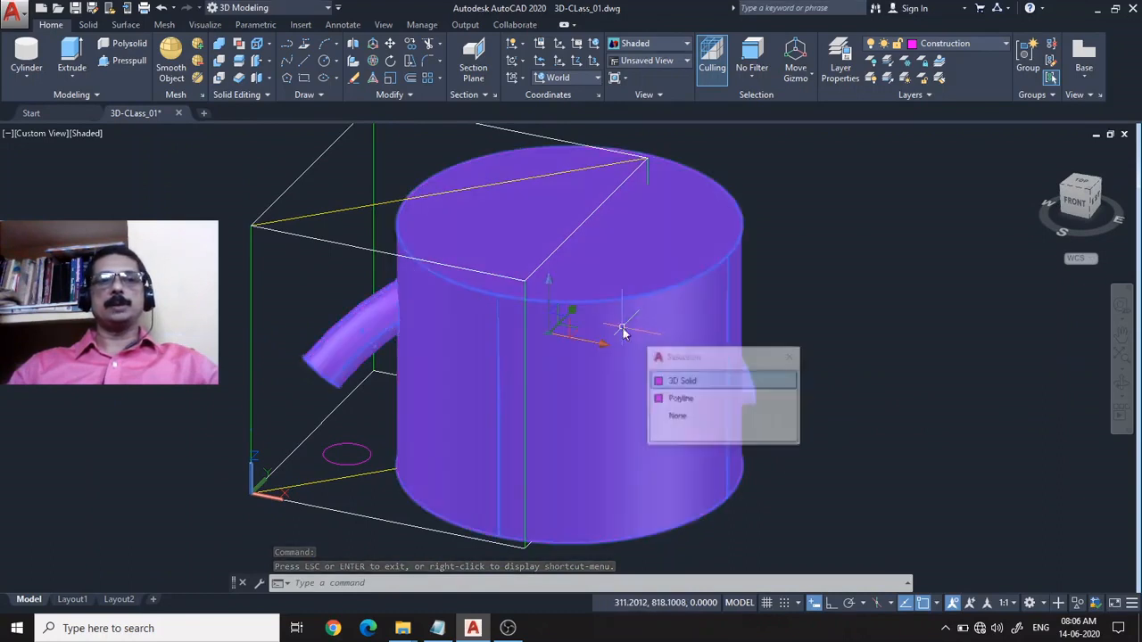
left_click(700, 378)
key("Delete")
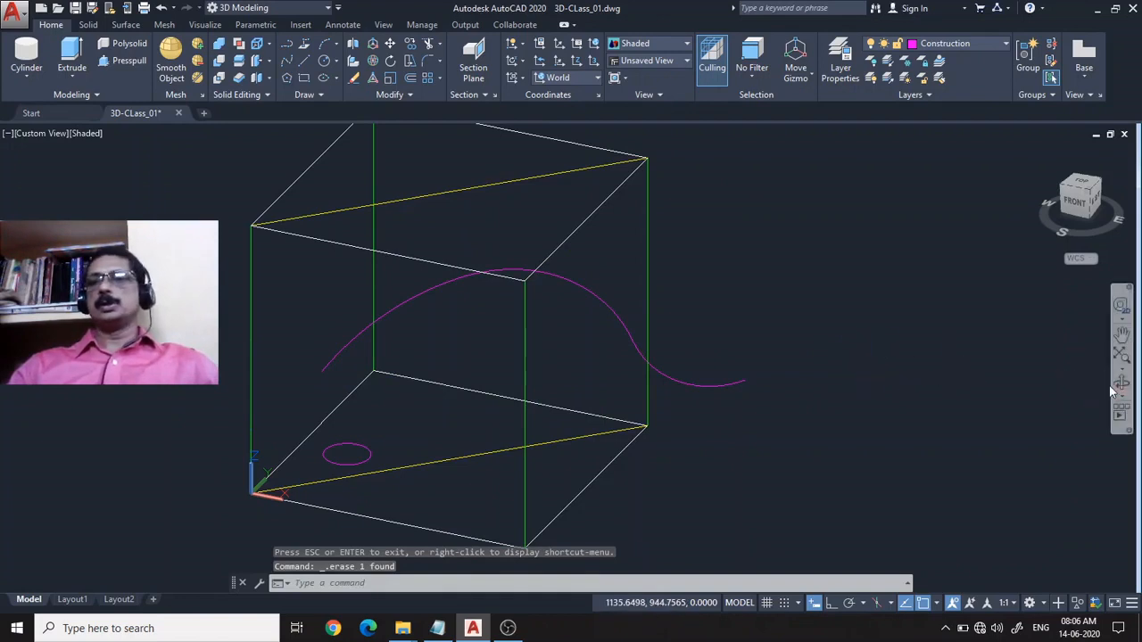
left_click(1121, 385)
mouse_move(876, 392)
left_mouse_down()
mouse_move(844, 372)
mouse_move(854, 359)
mouse_move(864, 375)
mouse_move(874, 369)
mouse_move(851, 423)
left_mouse_up()
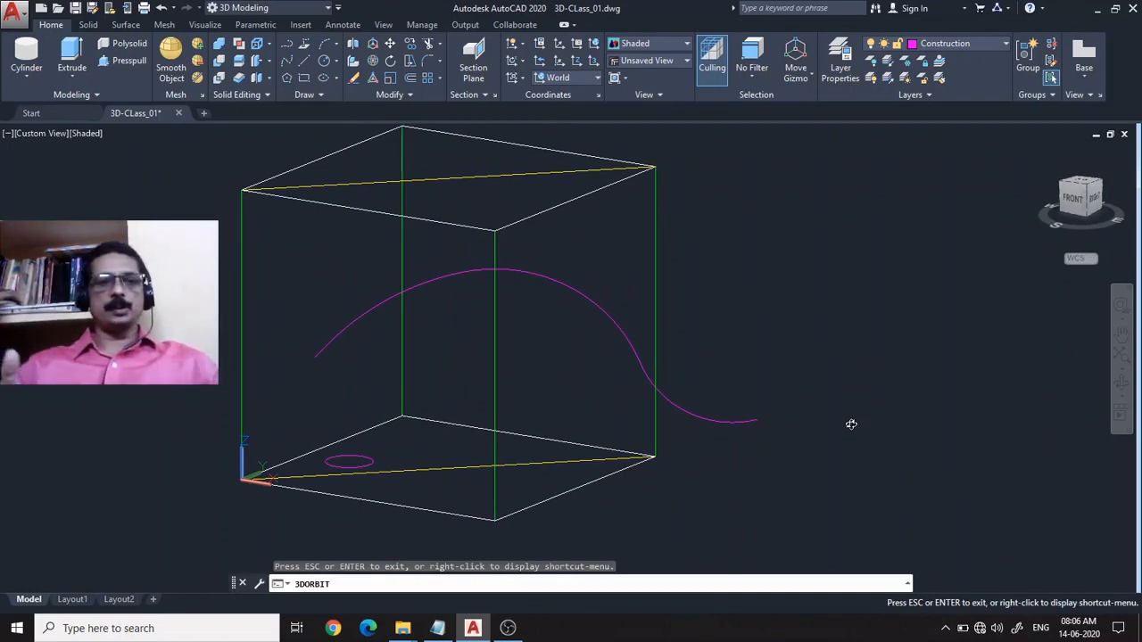
key("Escape")
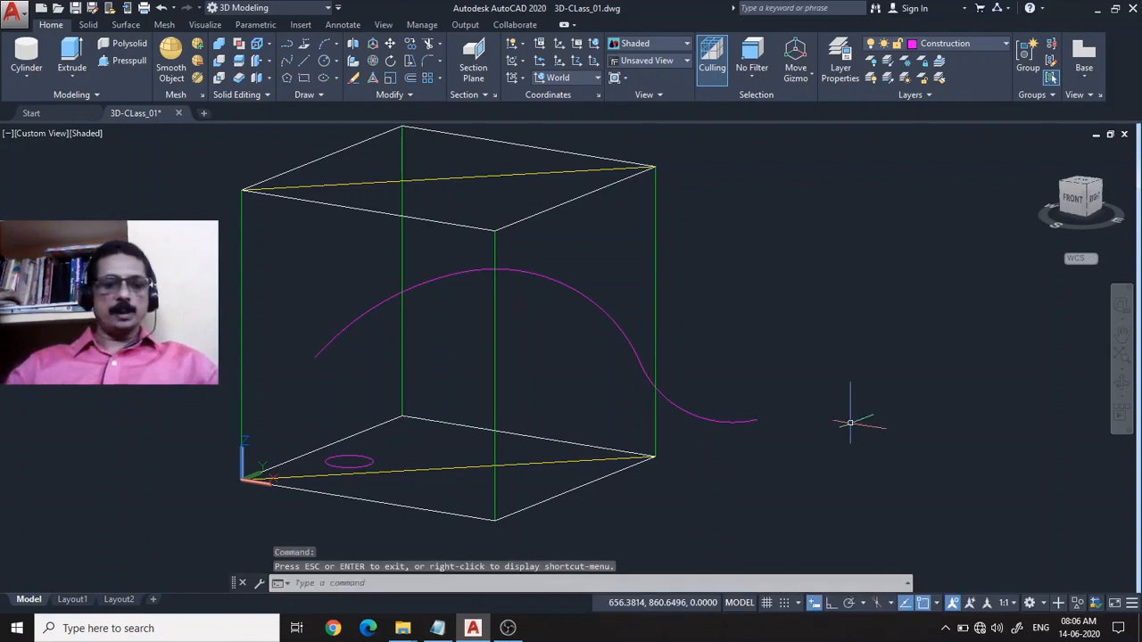
Step: Sweep the circle along the curved path to form a solid tube again
key("Return")
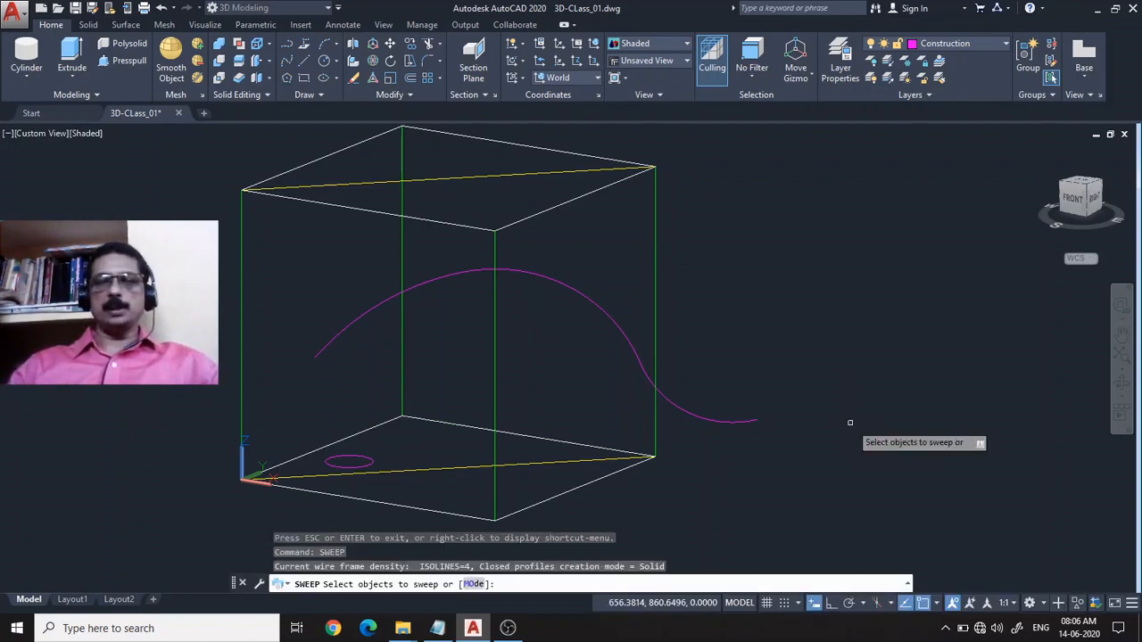
left_click(367, 464)
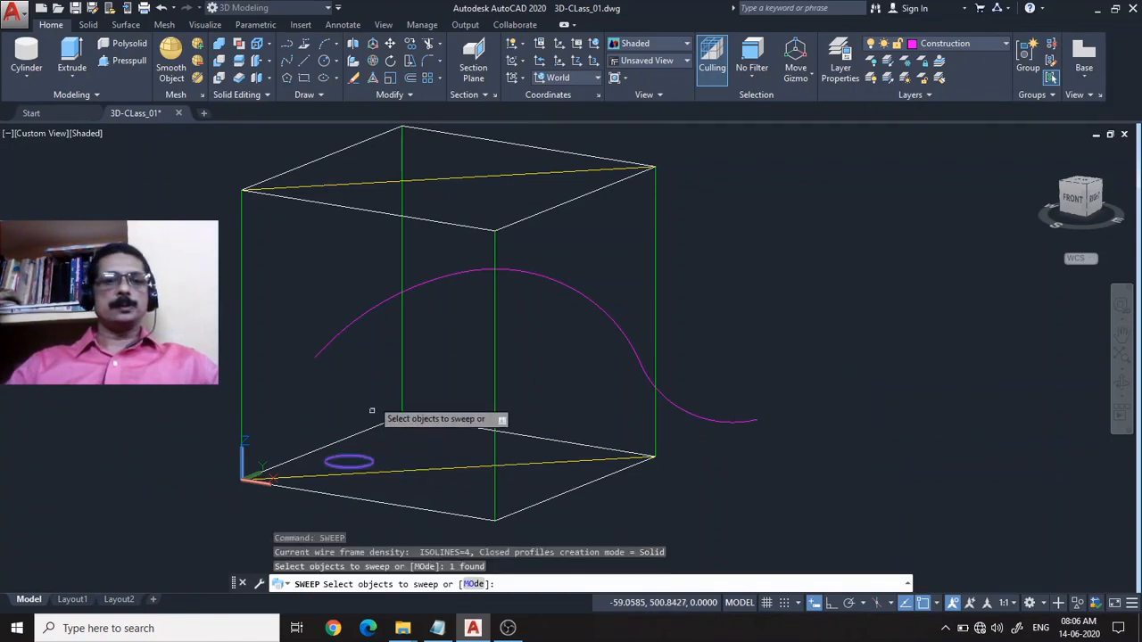
key("Return")
left_click(361, 319)
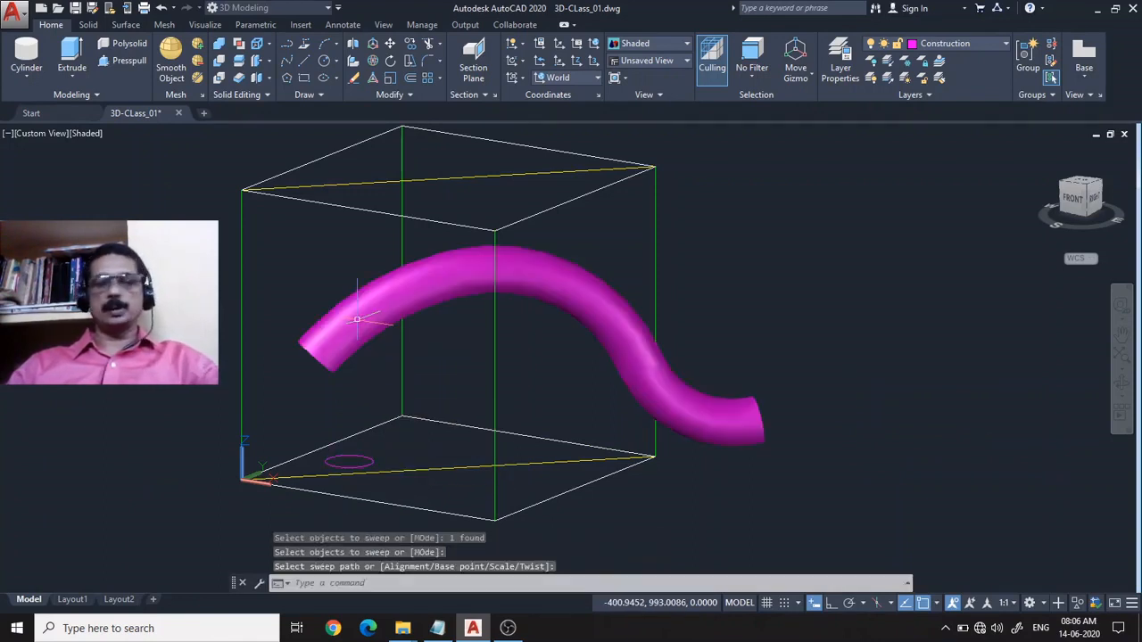
key("Return")
key("Escape")
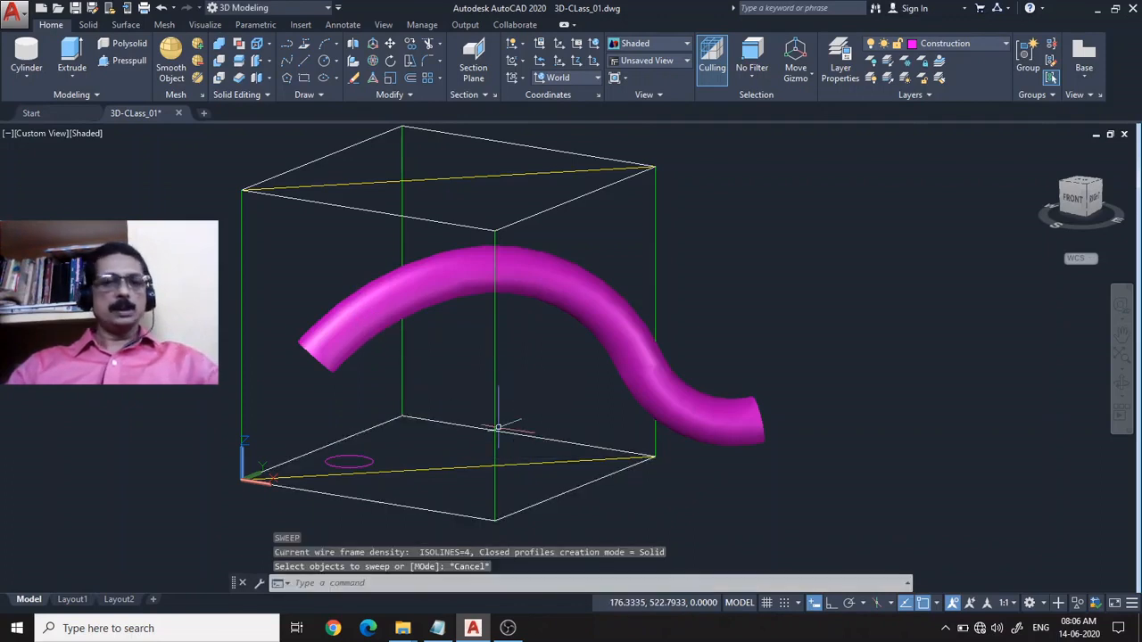
Step: Create a wide cylinder on the base plane around the middle of the tube, taller than the tube's arch, leaving both tube ends protruding
left_click(27, 55)
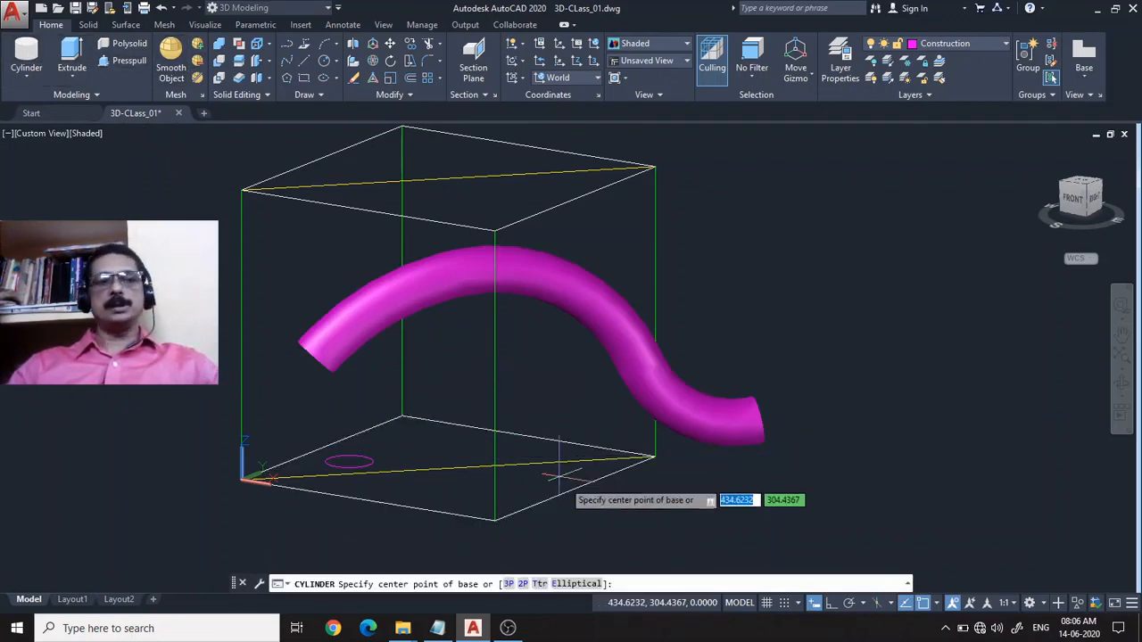
left_click(514, 448)
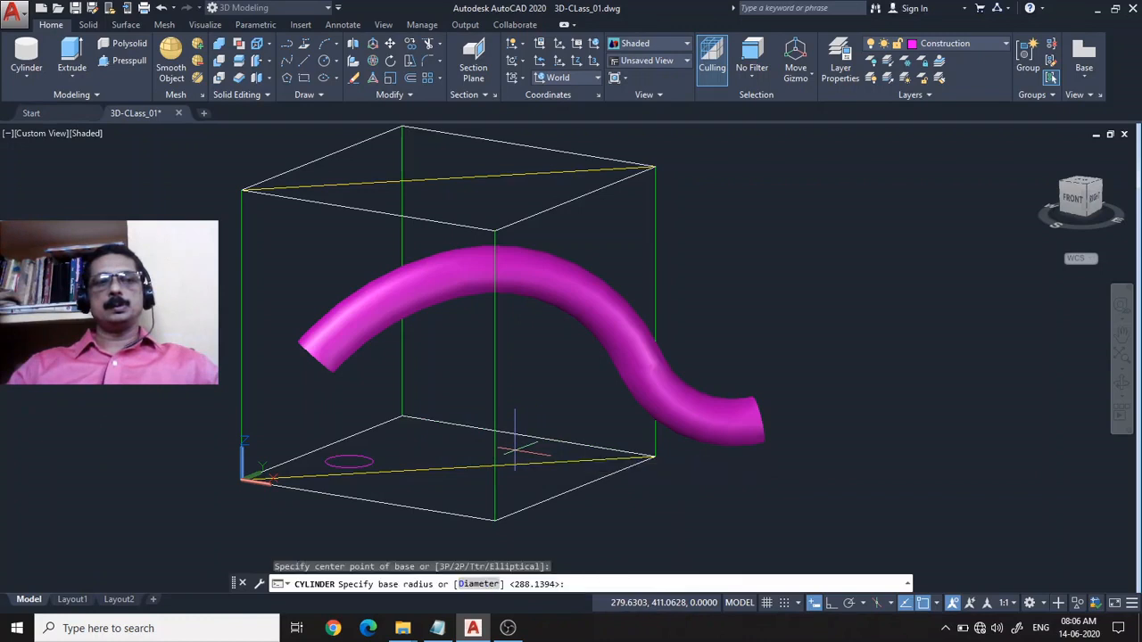
left_click(596, 482)
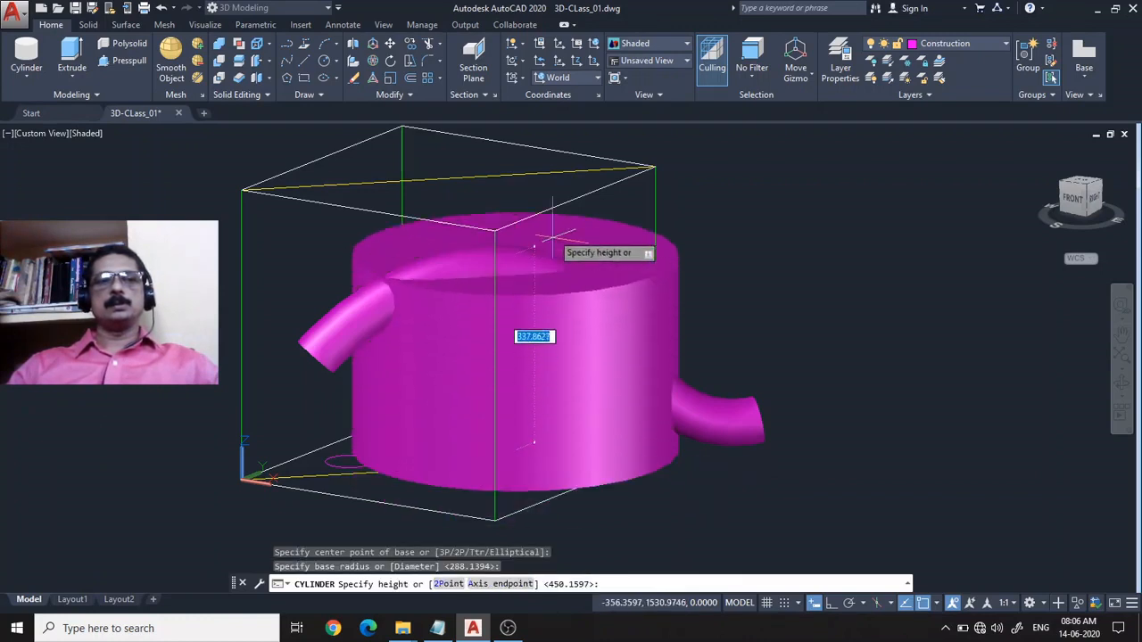
left_click(535, 183)
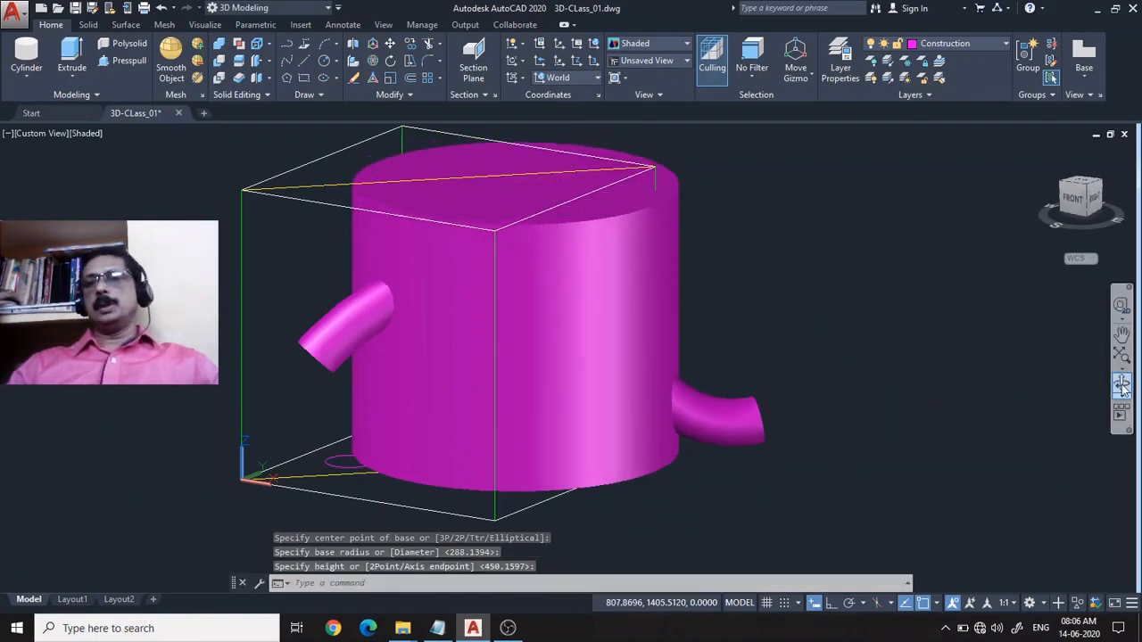
Step: Select the swept tube alone to examine whether it is separate from the cylinder, and clear the selection
left_click(1121, 380)
mouse_move(922, 389)
left_mouse_down()
mouse_move(762, 375)
mouse_move(747, 385)
mouse_move(919, 384)
left_mouse_up()
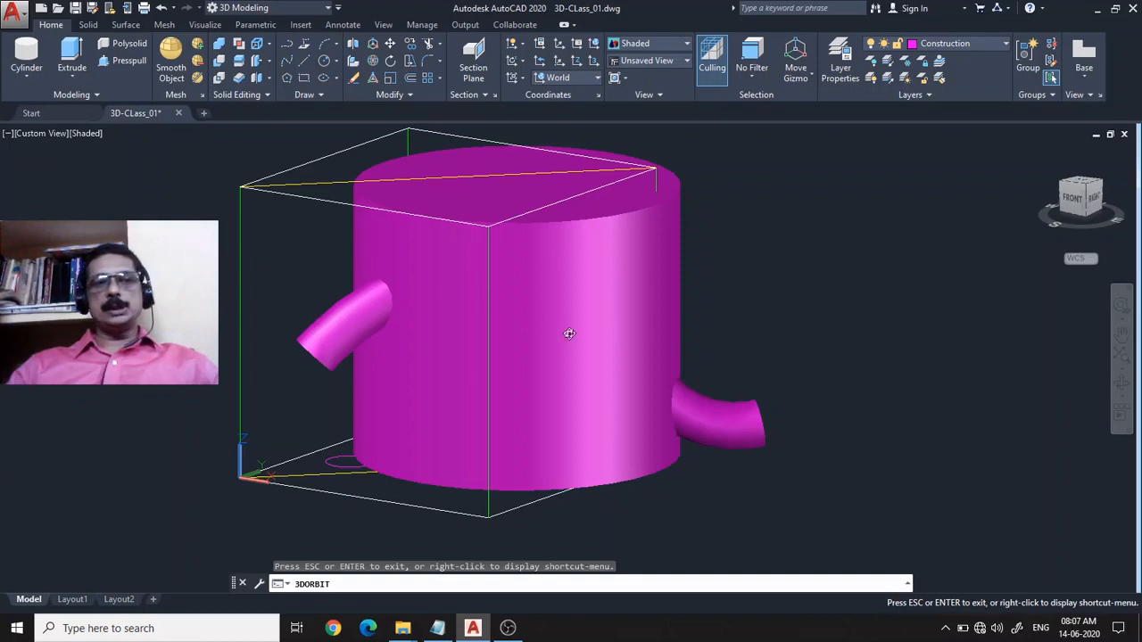
key("Escape")
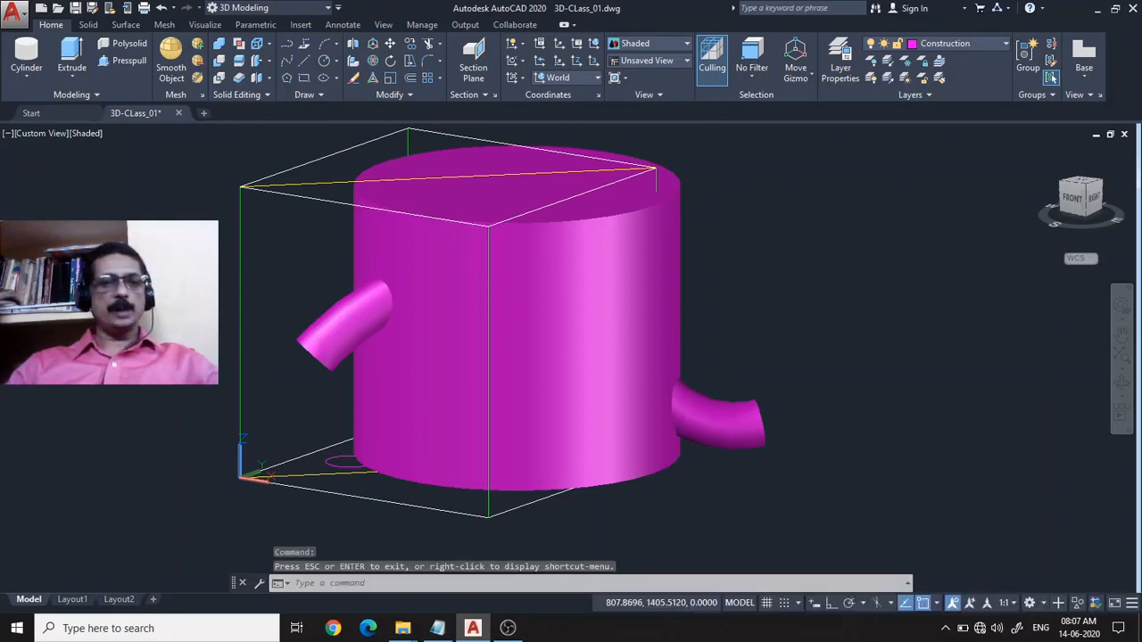
left_click(342, 332)
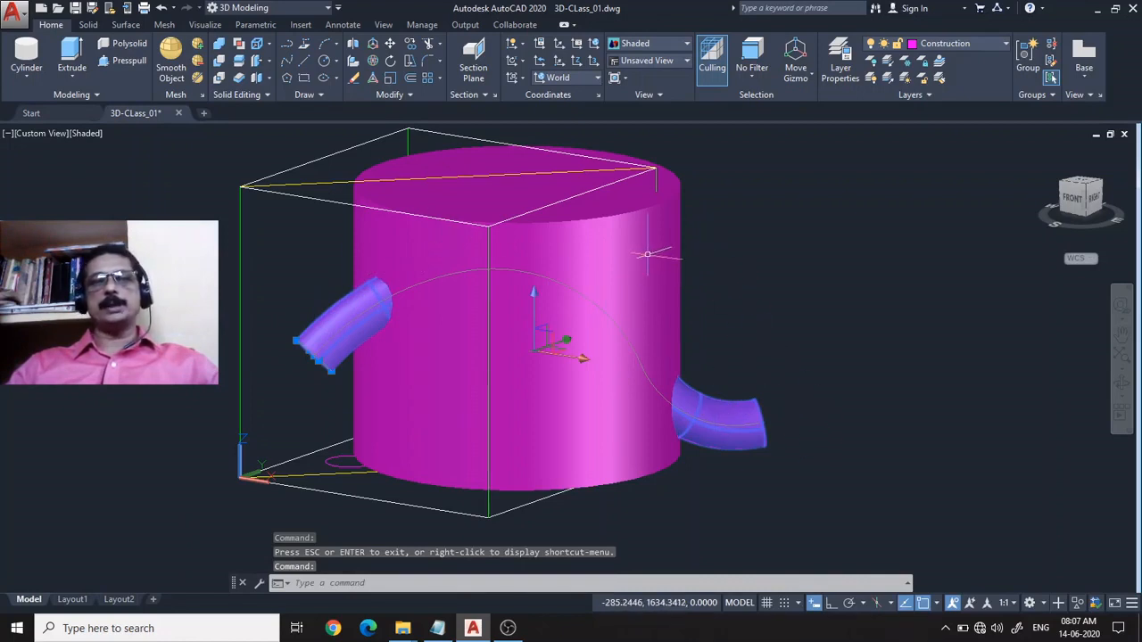
key("Escape")
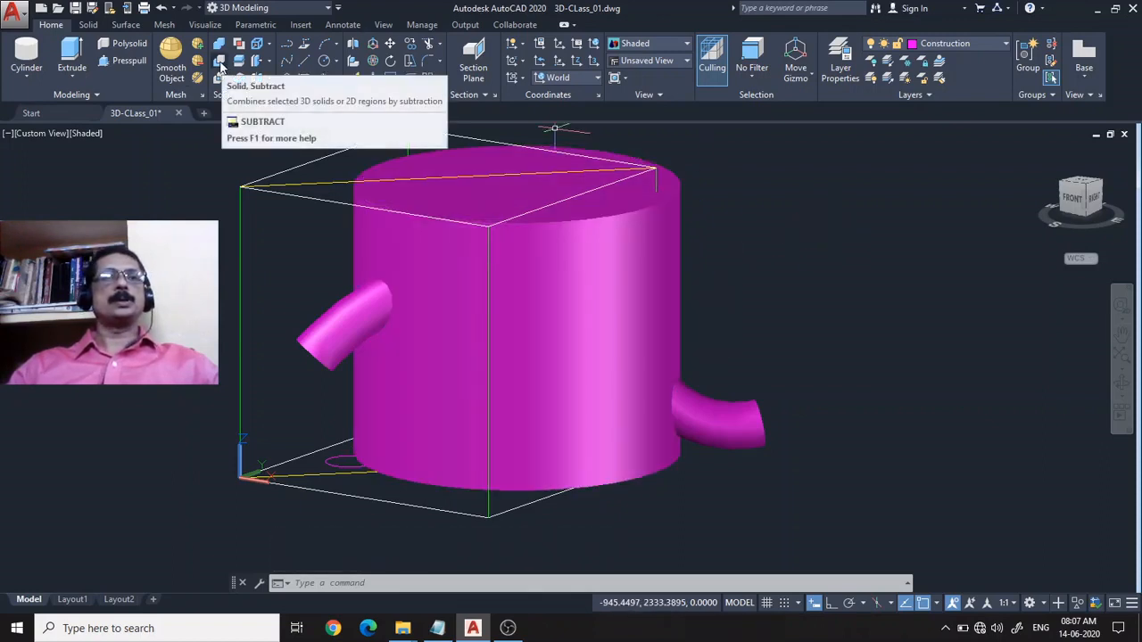
Step: Subtract the swept tube from the cylinder, choosing the 3D solid rather than the path polyline as the object to remove
left_click(222, 64)
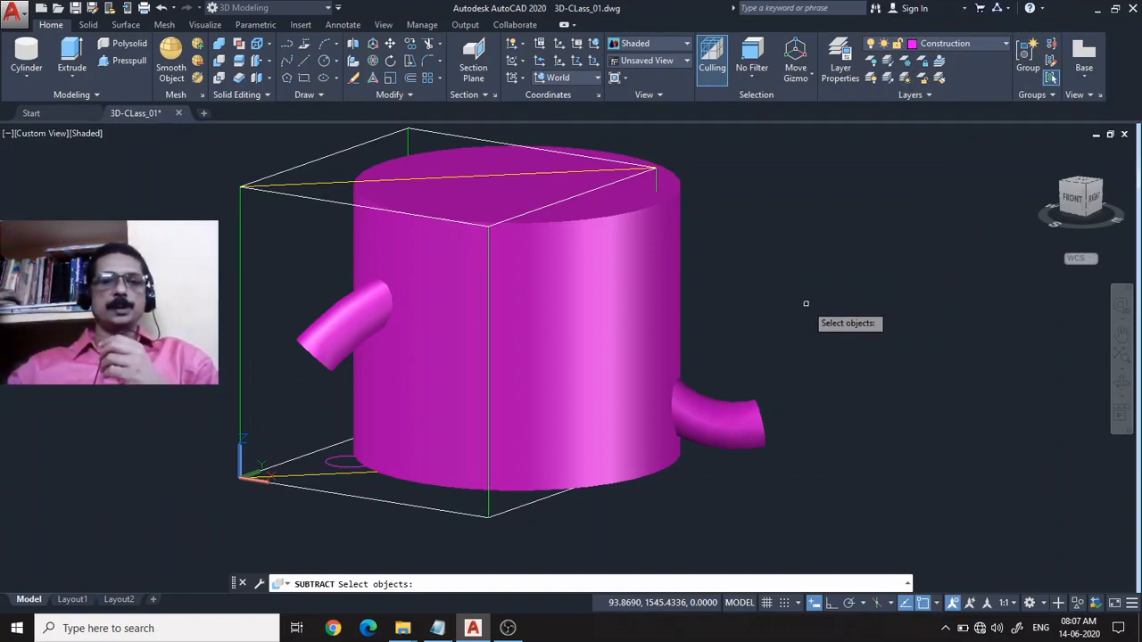
left_click(548, 256)
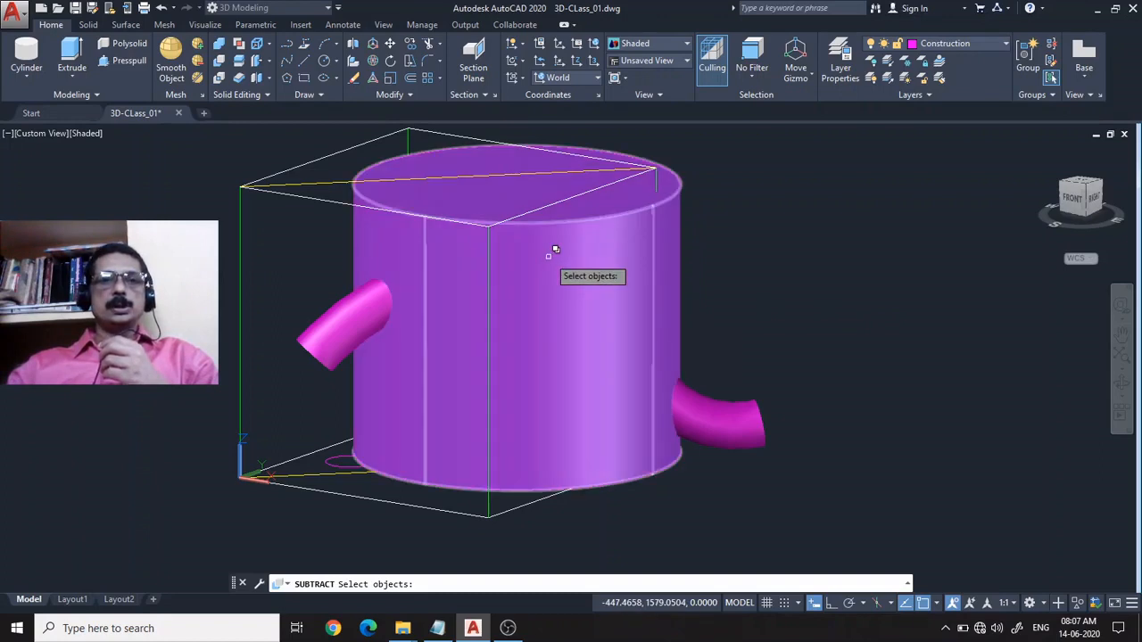
left_click(547, 256)
left_click(671, 312)
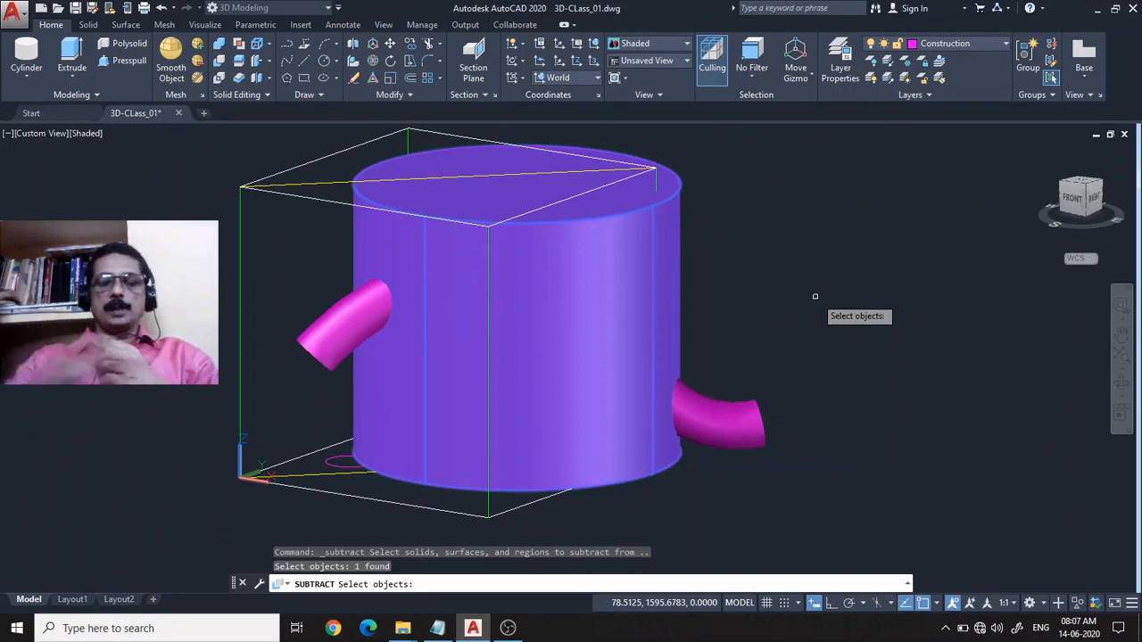
key("Return")
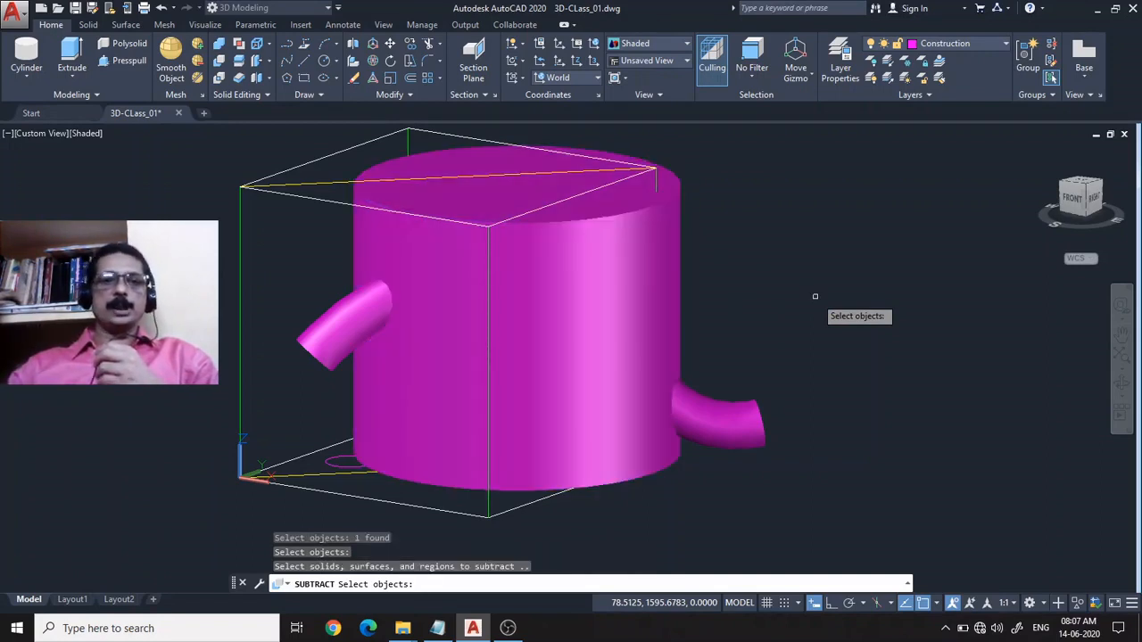
left_click(737, 421)
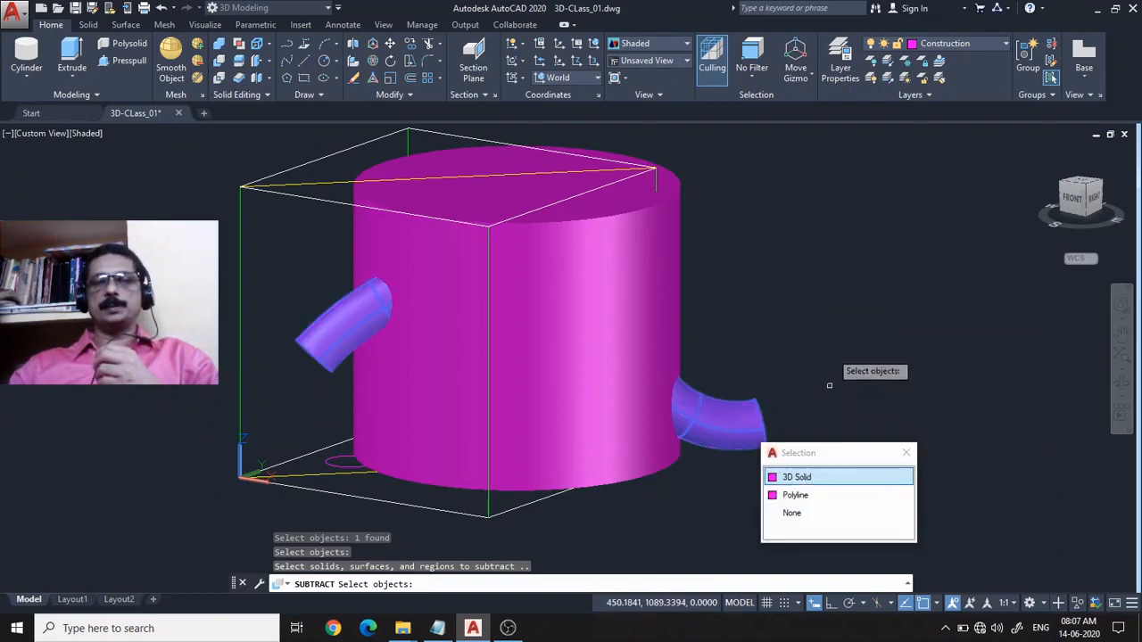
left_click(823, 479)
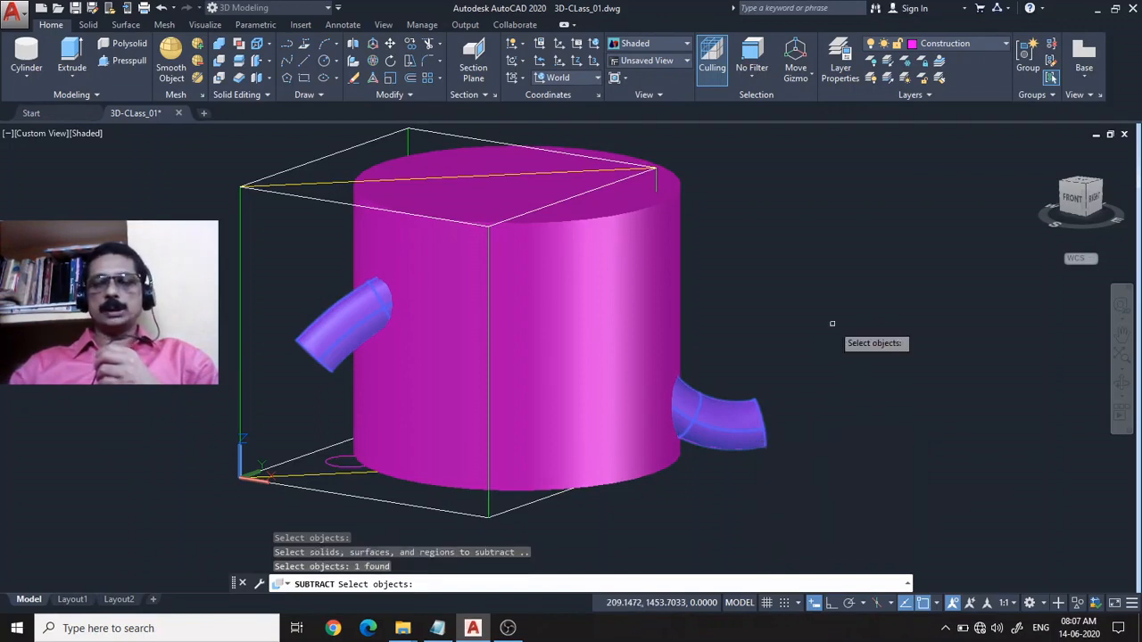
key("Return")
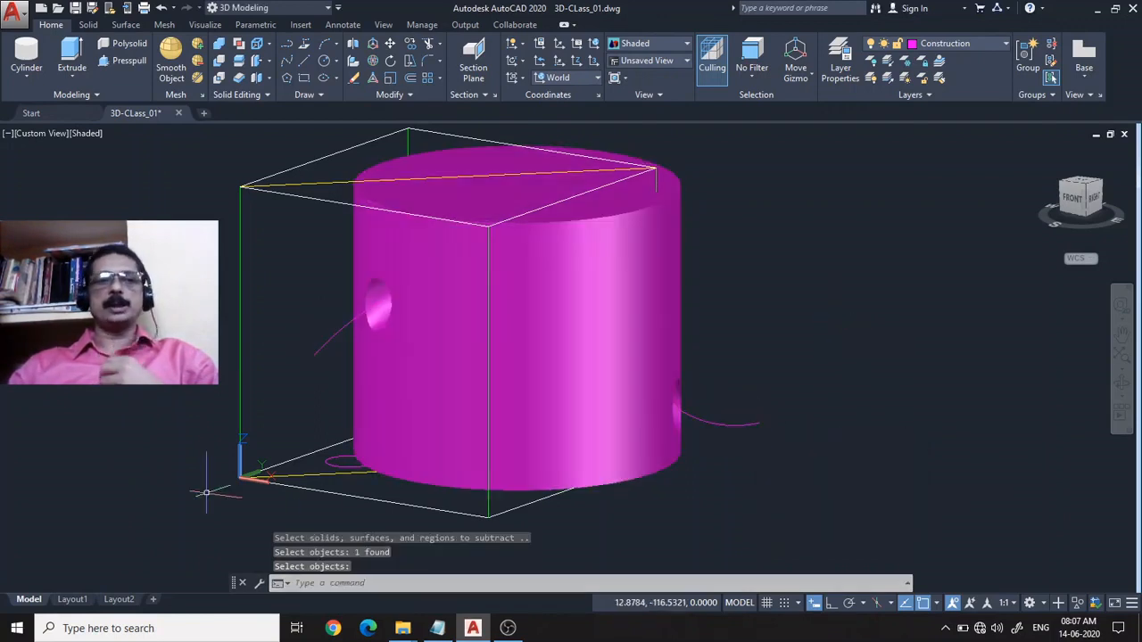
Step: Create a cone centred on the midpoint of the base diagonal, overlapping the drilled cylinder, with its tip rising above the cylinder's upper face
left_click(1121, 384)
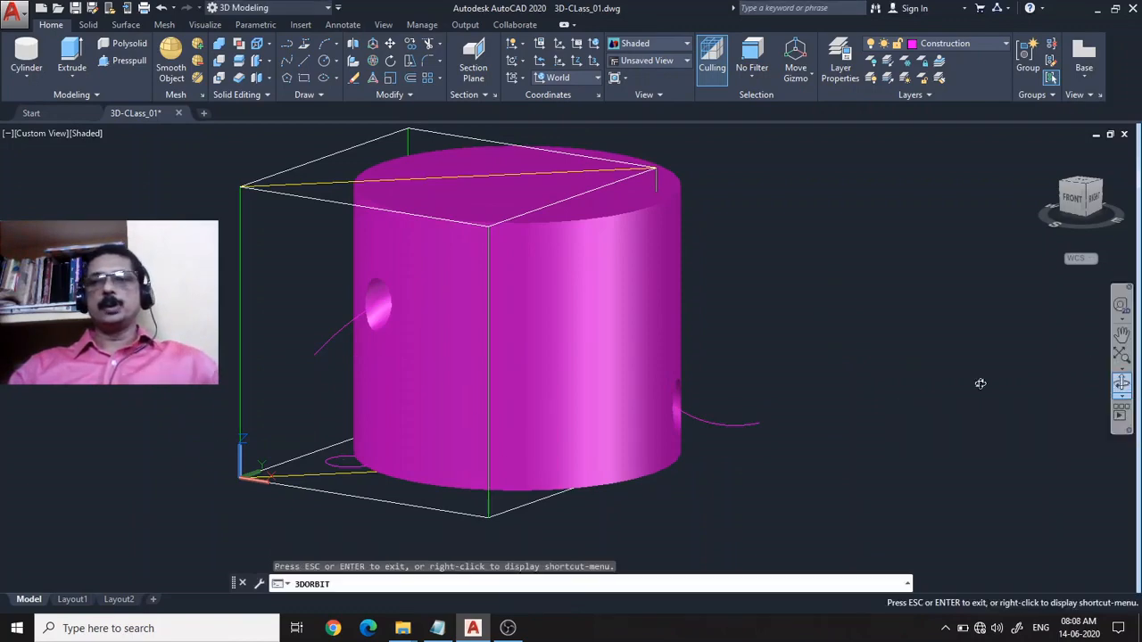
left_click_drag(591, 401, 569, 438)
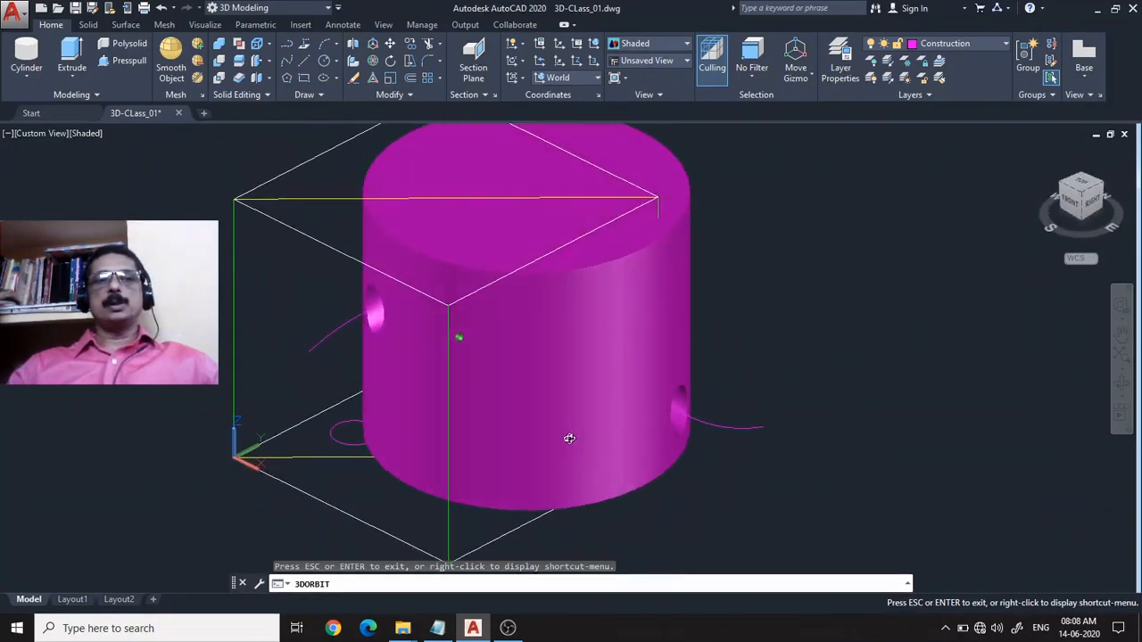
middle_click_drag(769, 399, 811, 427)
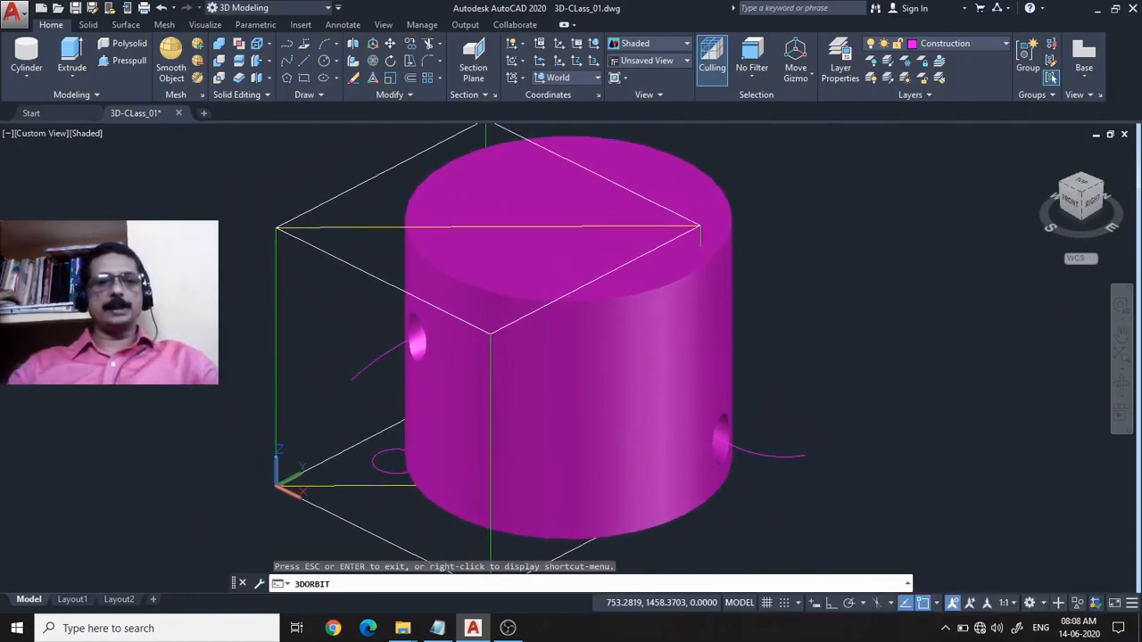
key("Escape")
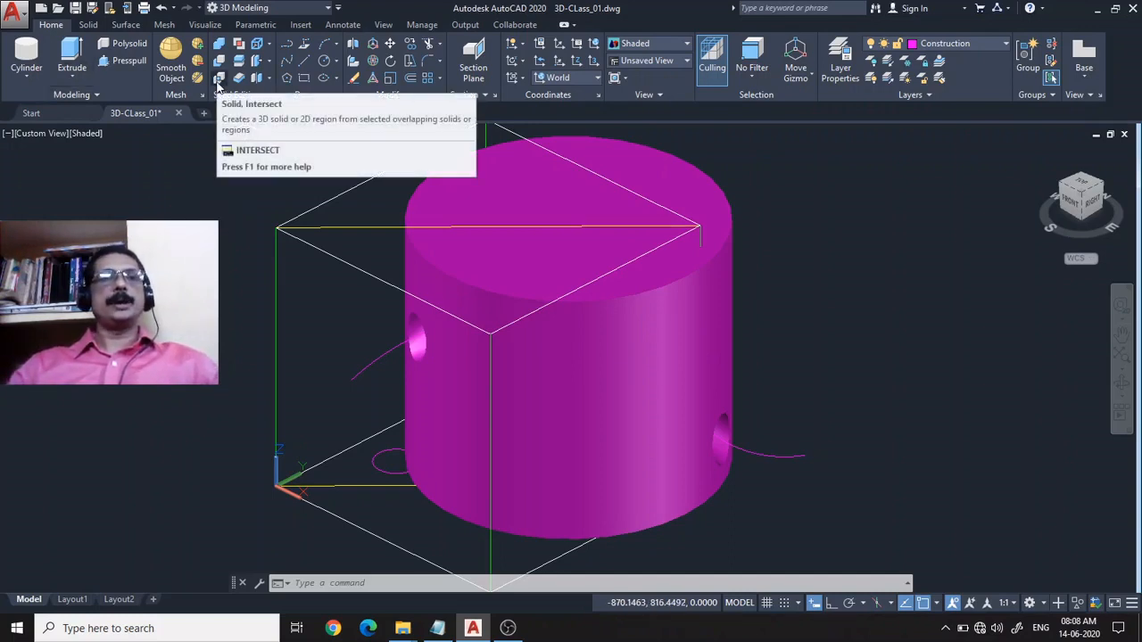
left_click(27, 83)
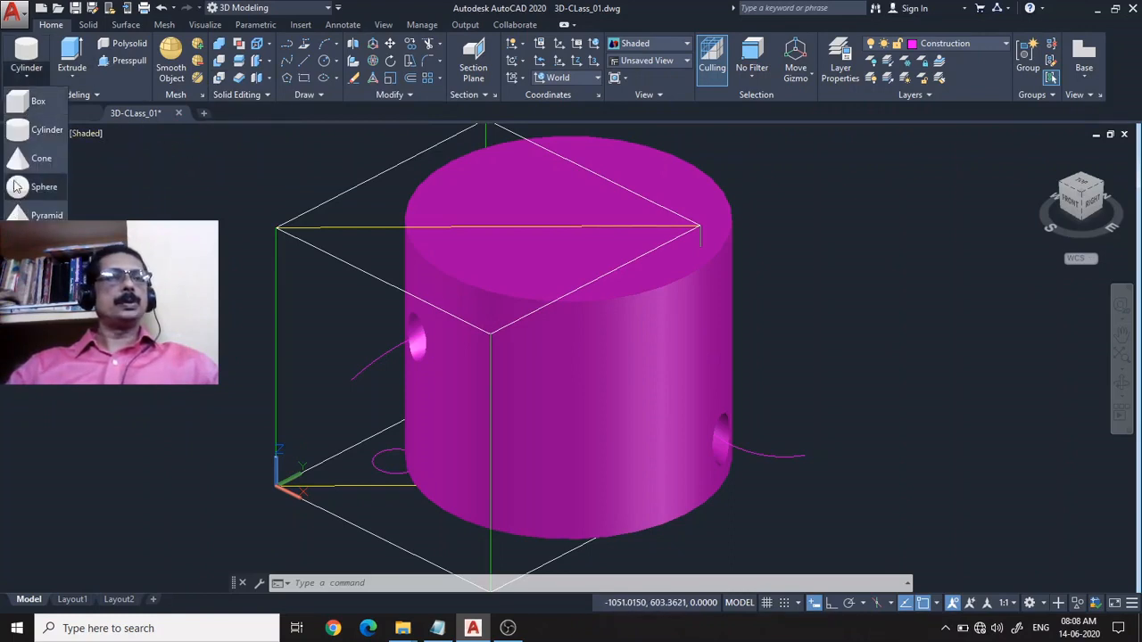
left_click(34, 128)
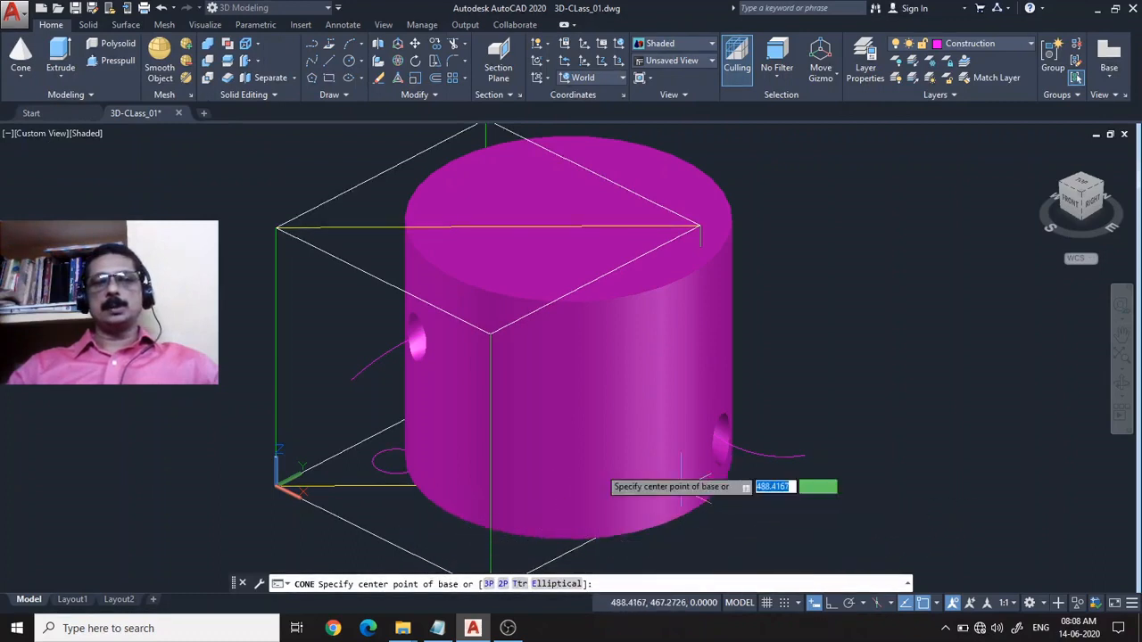
left_click(562, 482)
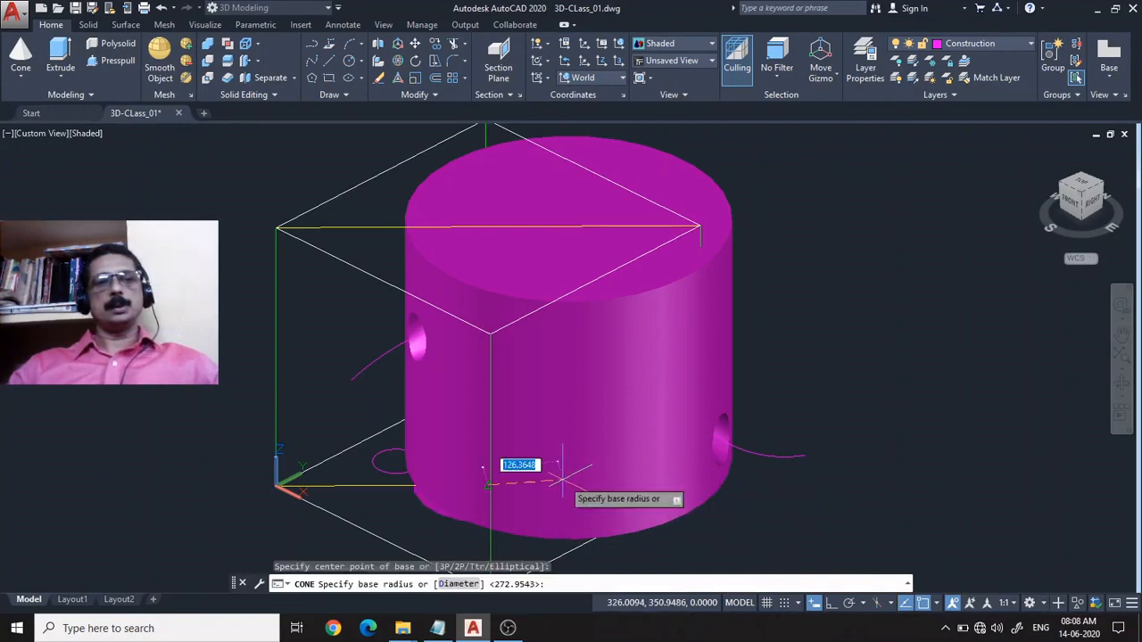
left_click(546, 405)
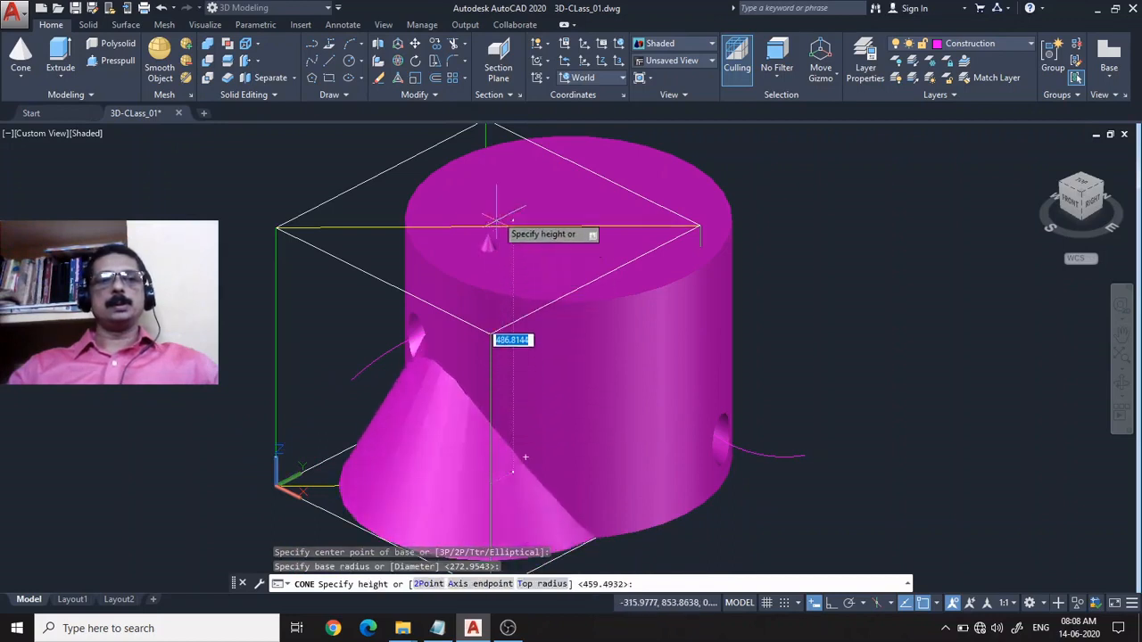
left_click(491, 163)
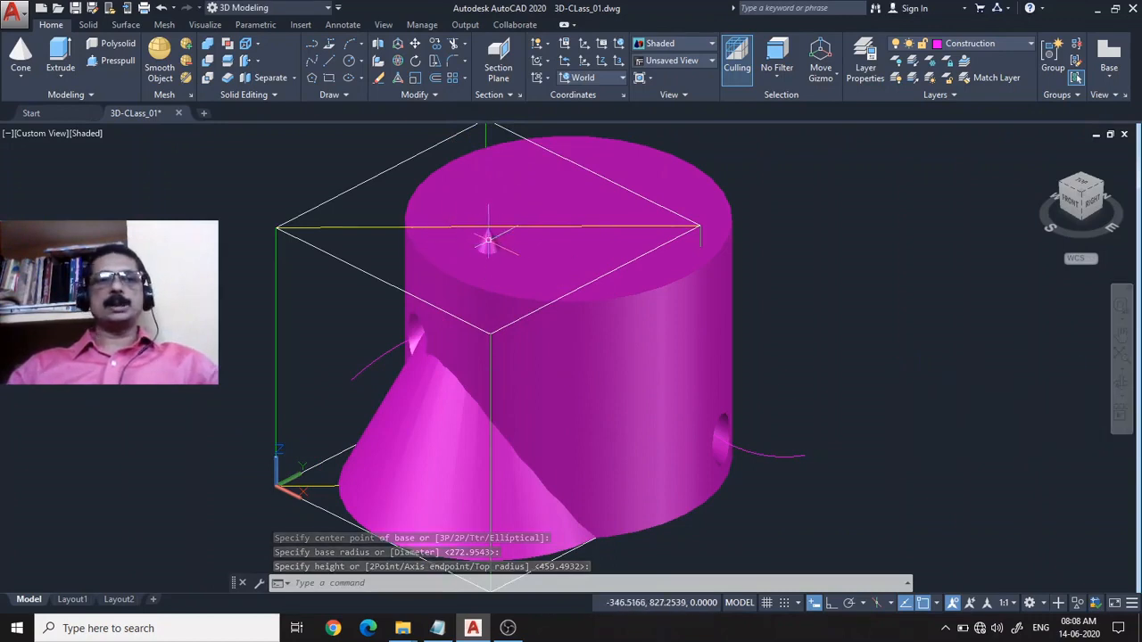
Step: Intersect the cone with the drilled cylinder to keep only their common volume, and view the result from the side
left_click(528, 371)
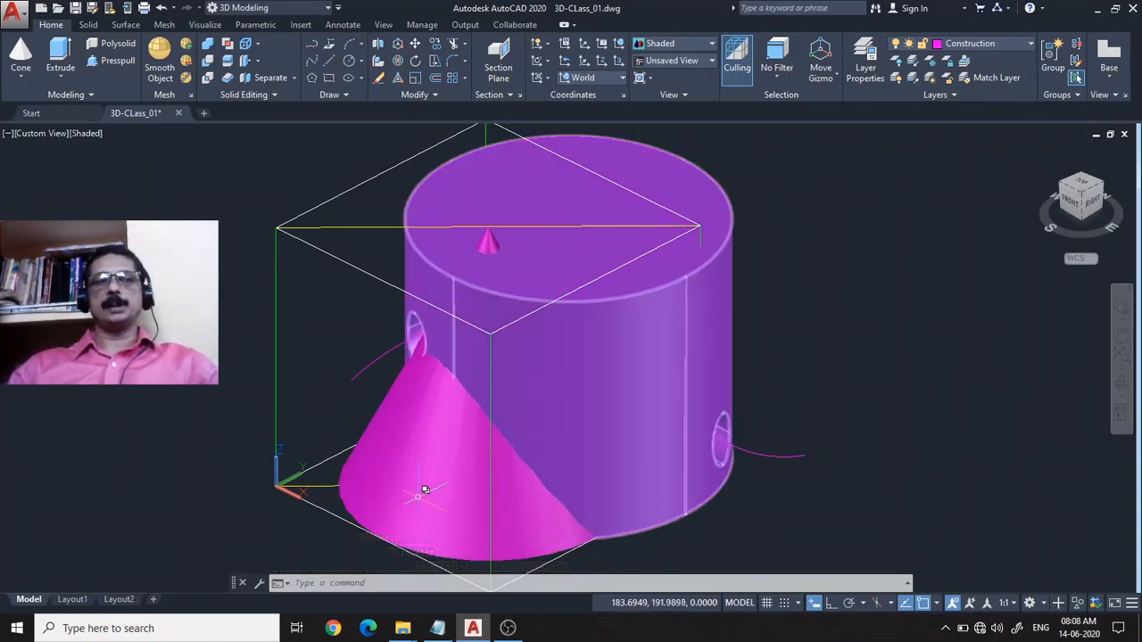
left_click(208, 78)
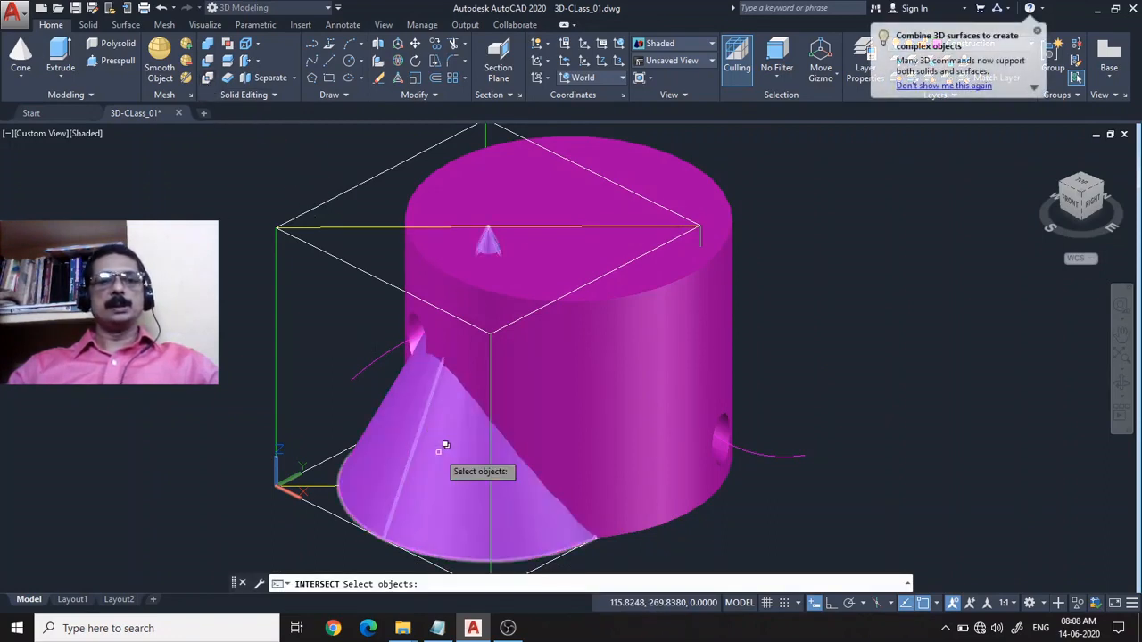
left_click(466, 417)
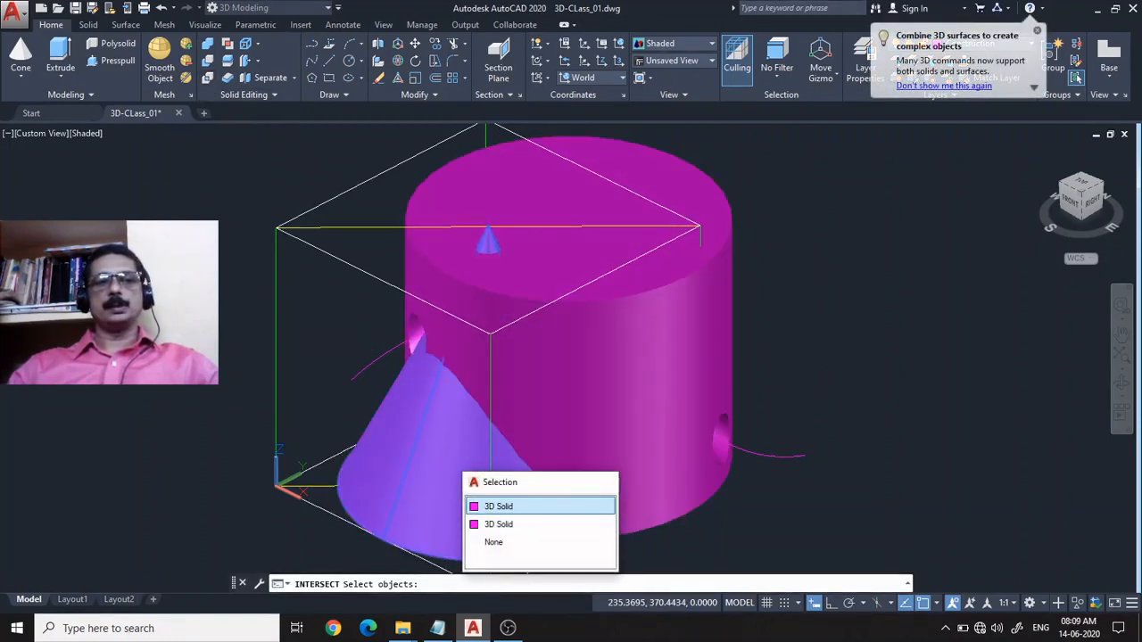
left_click(524, 506)
left_click(611, 375)
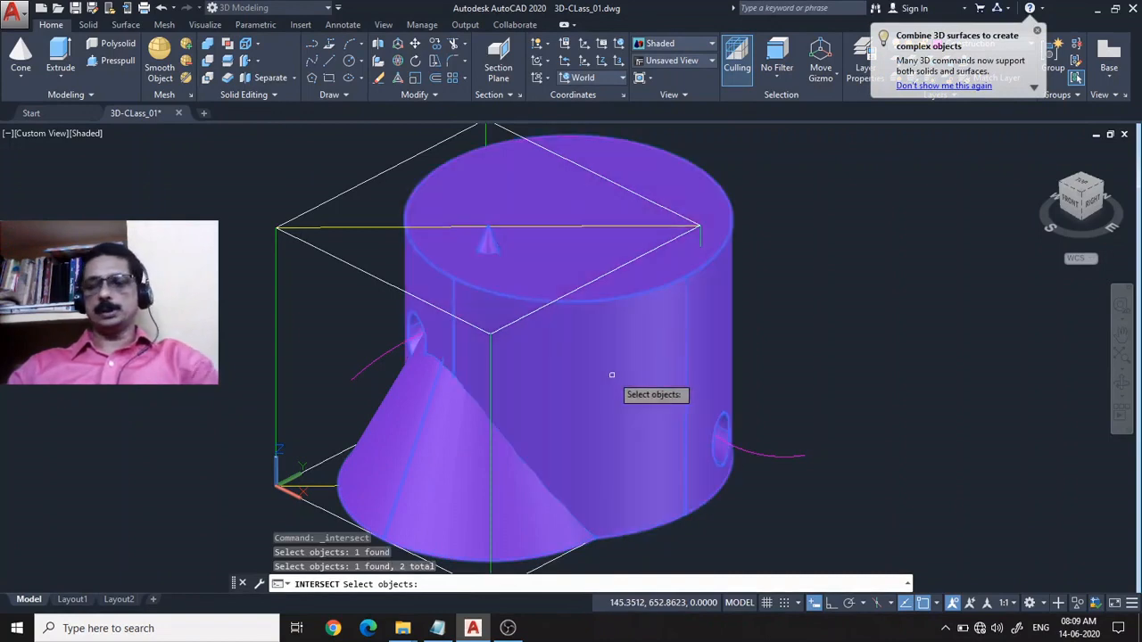
key("Return")
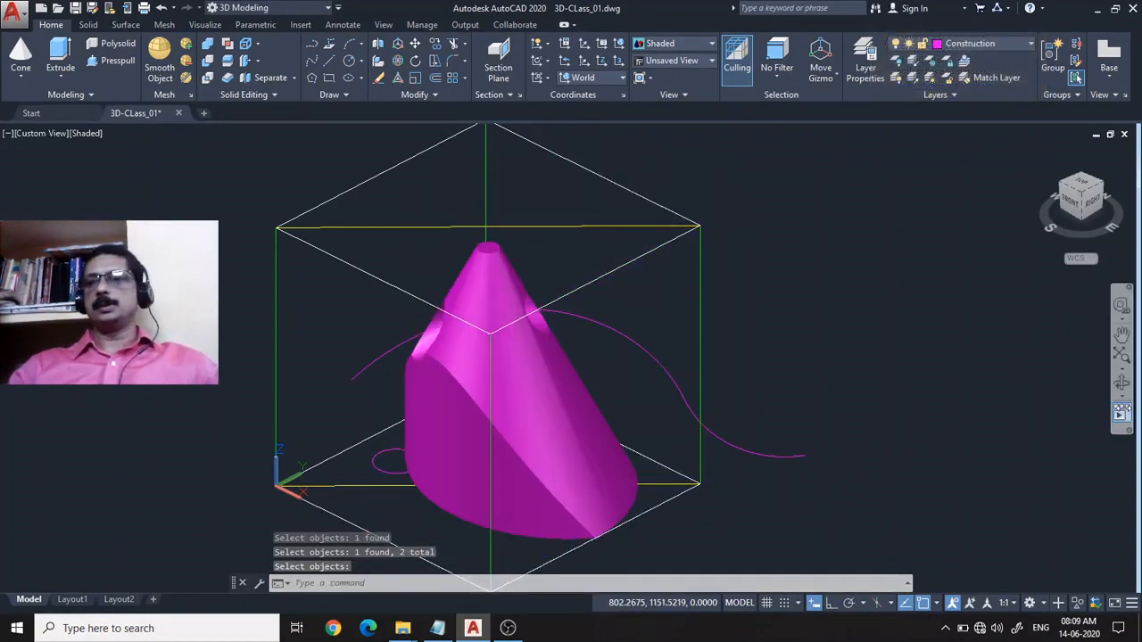
left_click(1120, 384)
left_click_drag(803, 428, 852, 412)
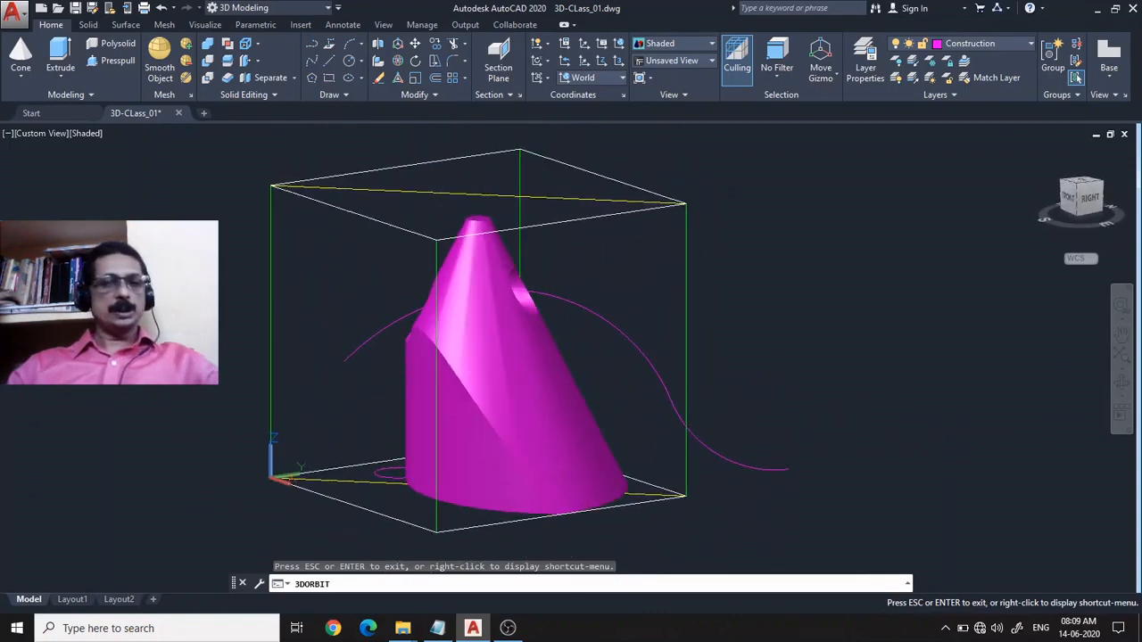
key("Escape")
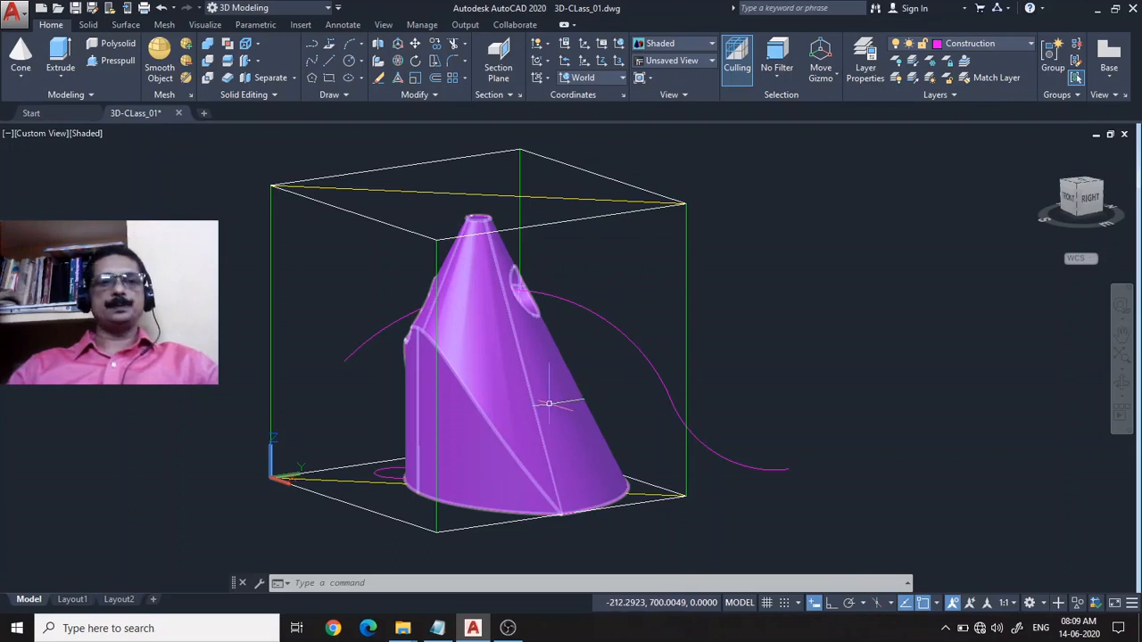
Step: Delete the solid left from intersecting the cone with the drilled cylinder, keeping the wireframe box, path curve and circle
mouse_move(548, 404)
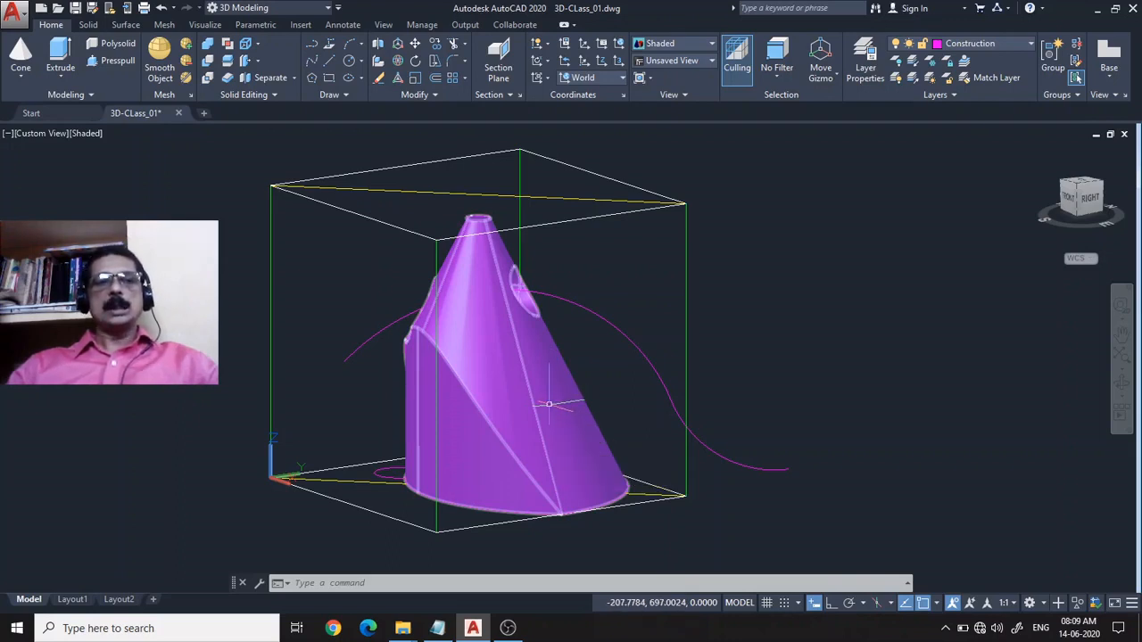
left_click(548, 404)
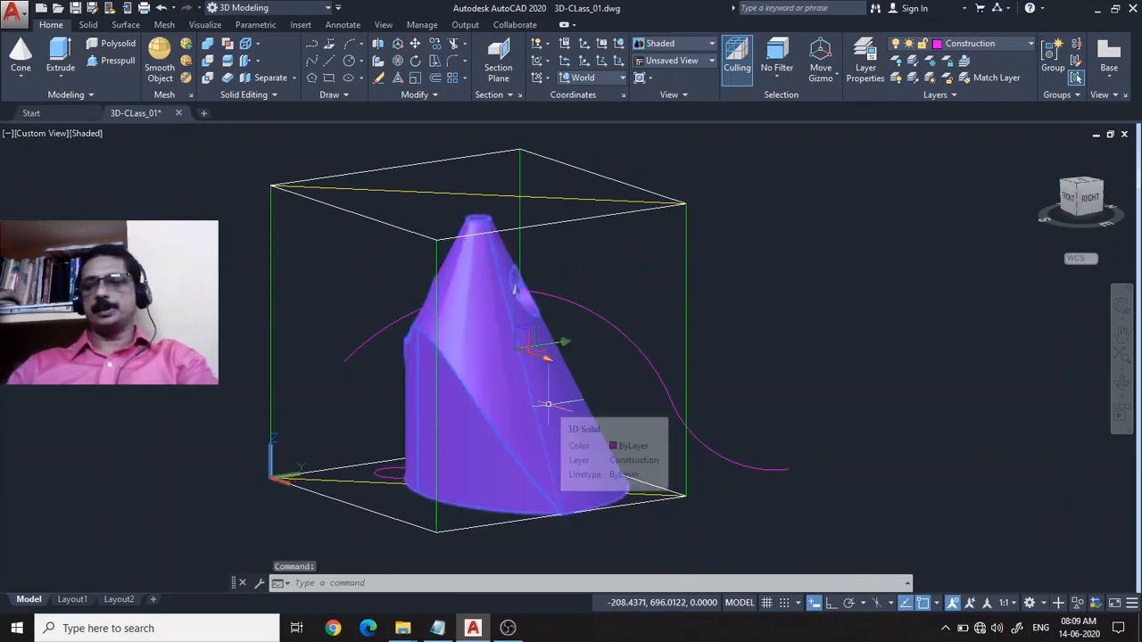
key("Delete")
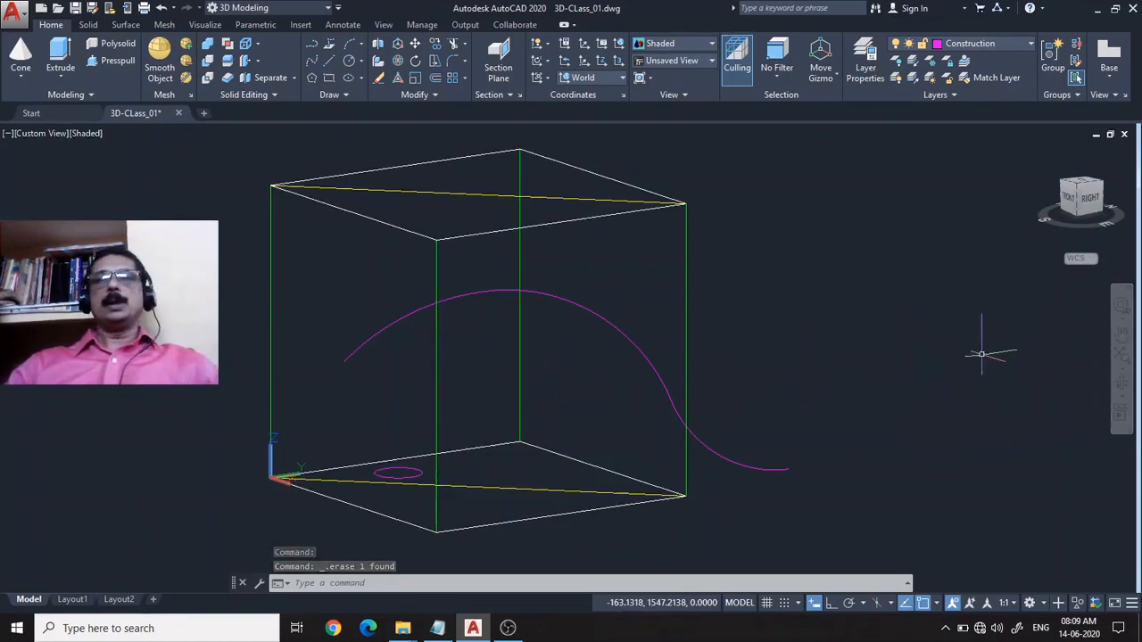
Step: Switch to the plan view of the World coordinate system, with empty drawing space beside the square
left_click(1122, 383)
left_click_drag(316, 408, 363, 408)
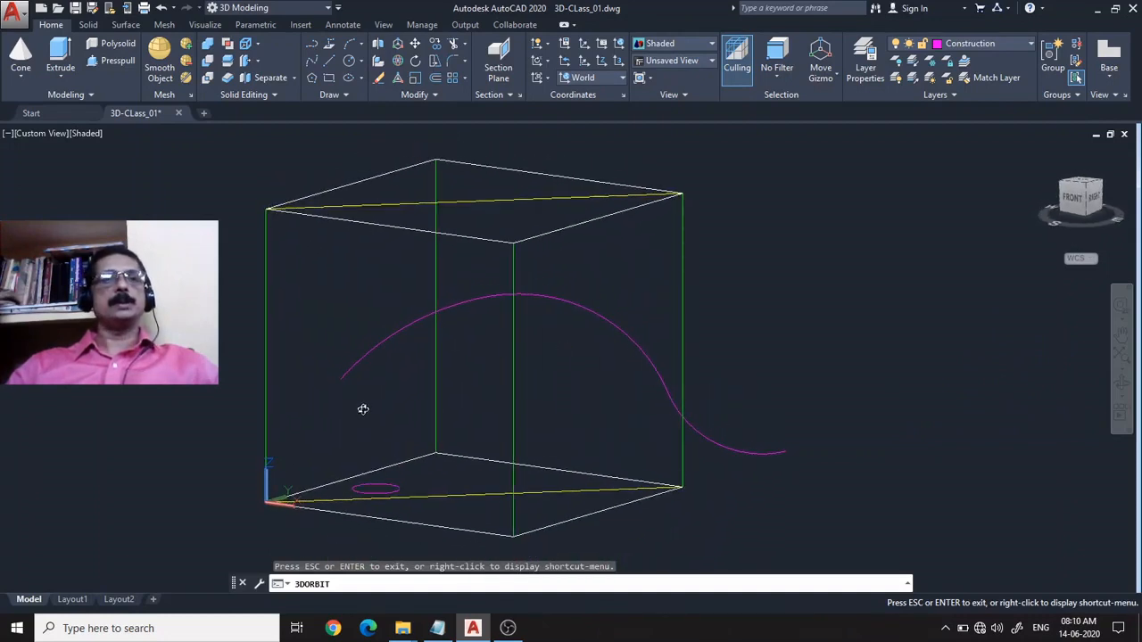
key("Escape")
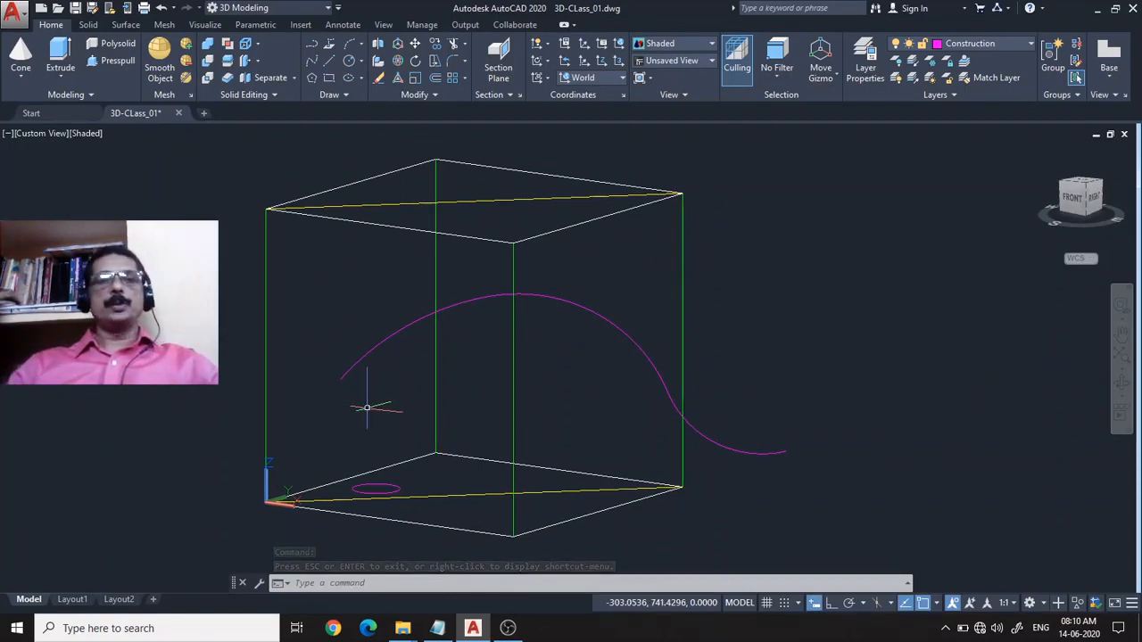
mouse_move(767, 370)
middle_mouse_down()
mouse_move(683, 336)
mouse_move(737, 354)
middle_mouse_up()
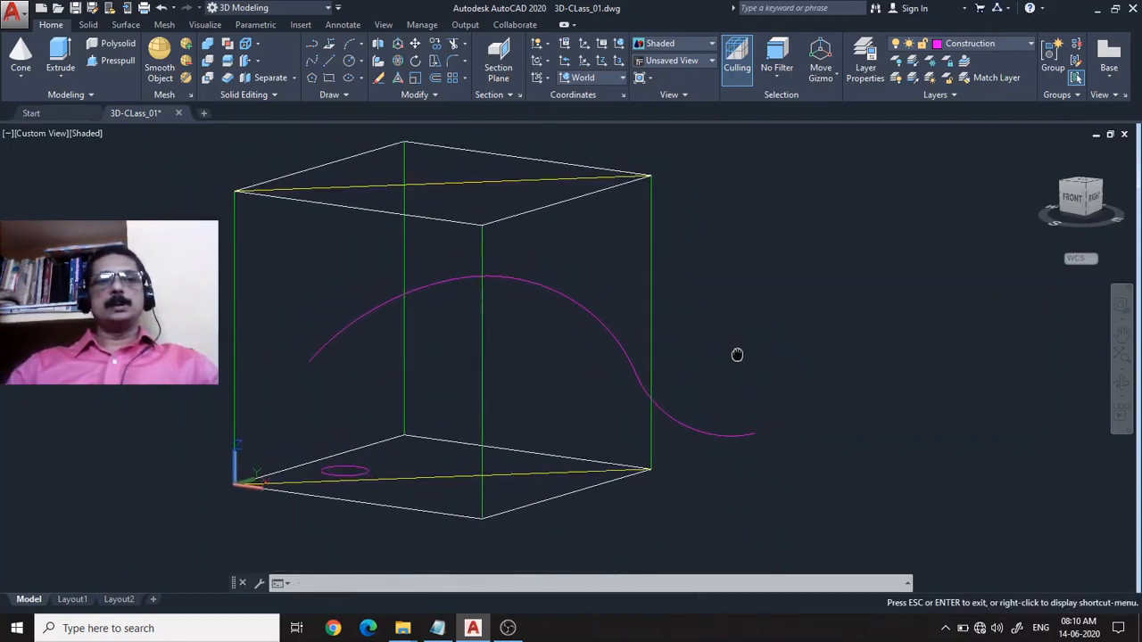
key("Escape")
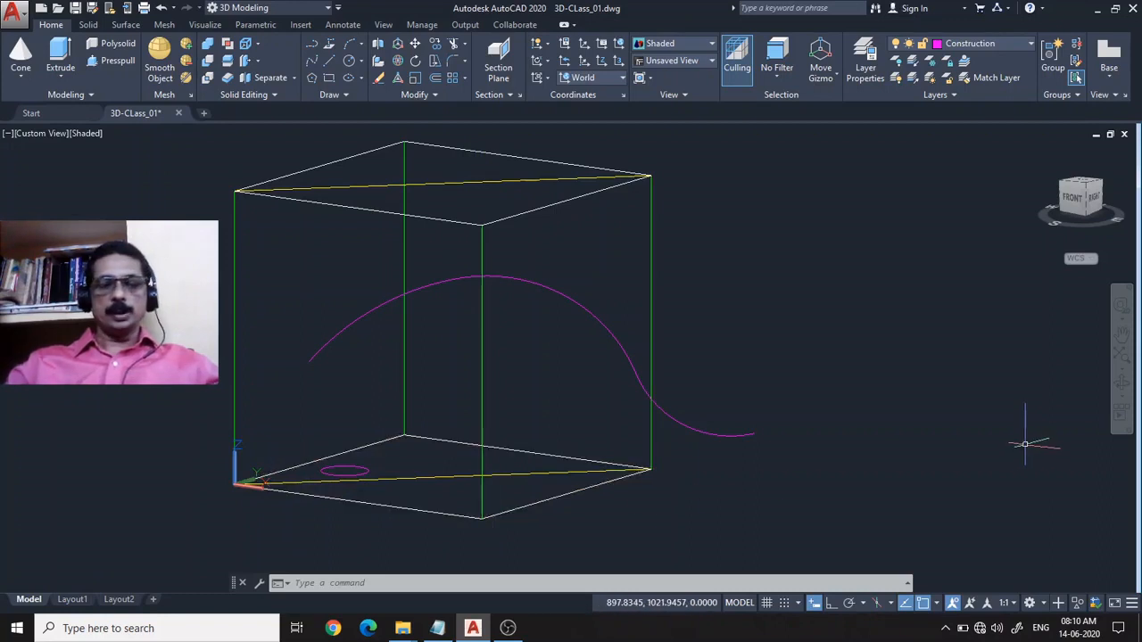
key("Return")
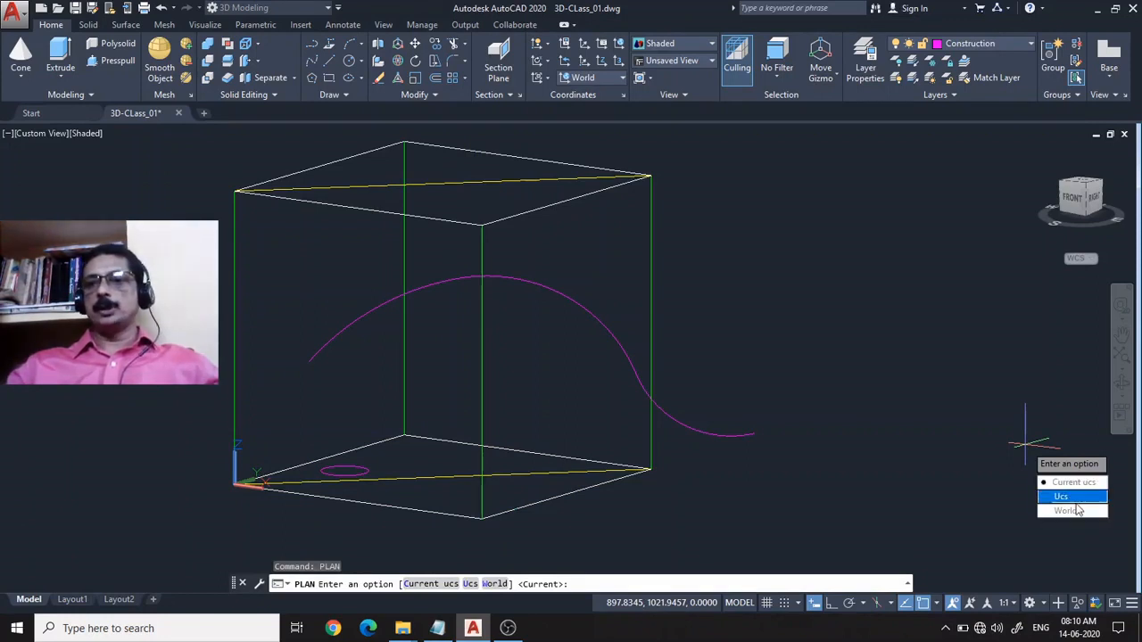
left_click(1071, 511)
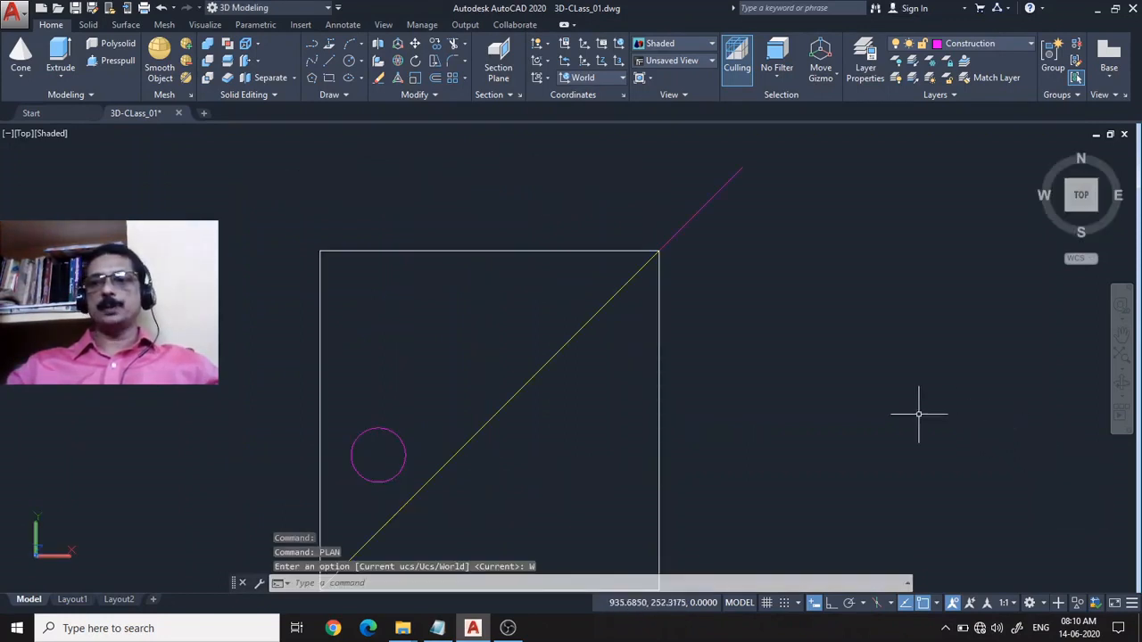
mouse_move(766, 371)
middle_mouse_down()
mouse_move(438, 344)
mouse_move(419, 354)
middle_mouse_up()
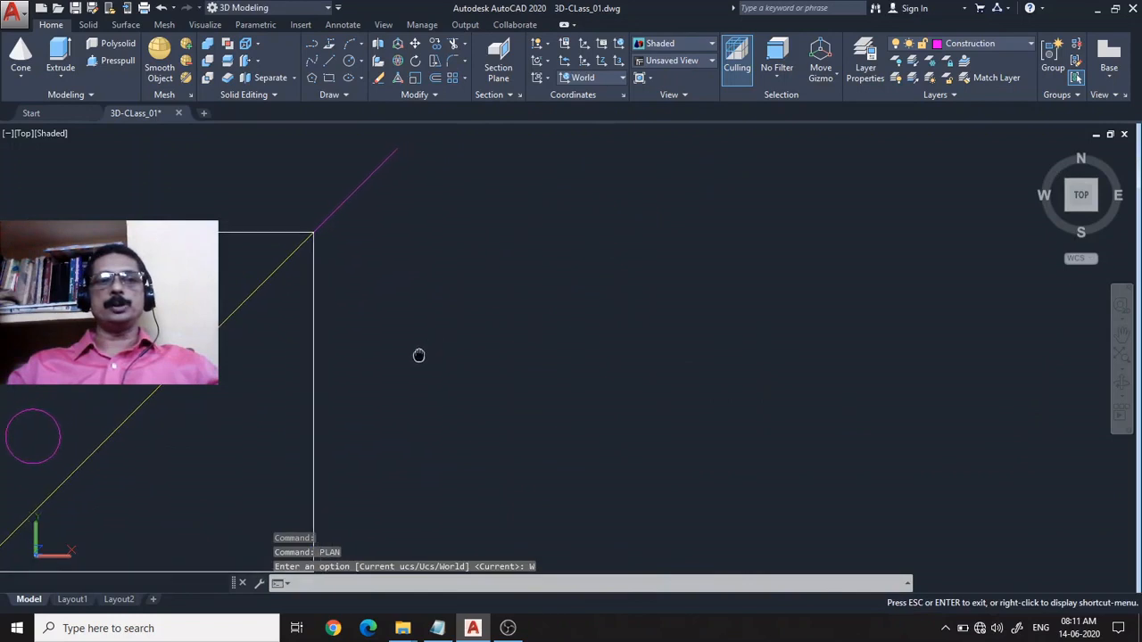
middle_click_drag(591, 400, 583, 330)
key("Escape")
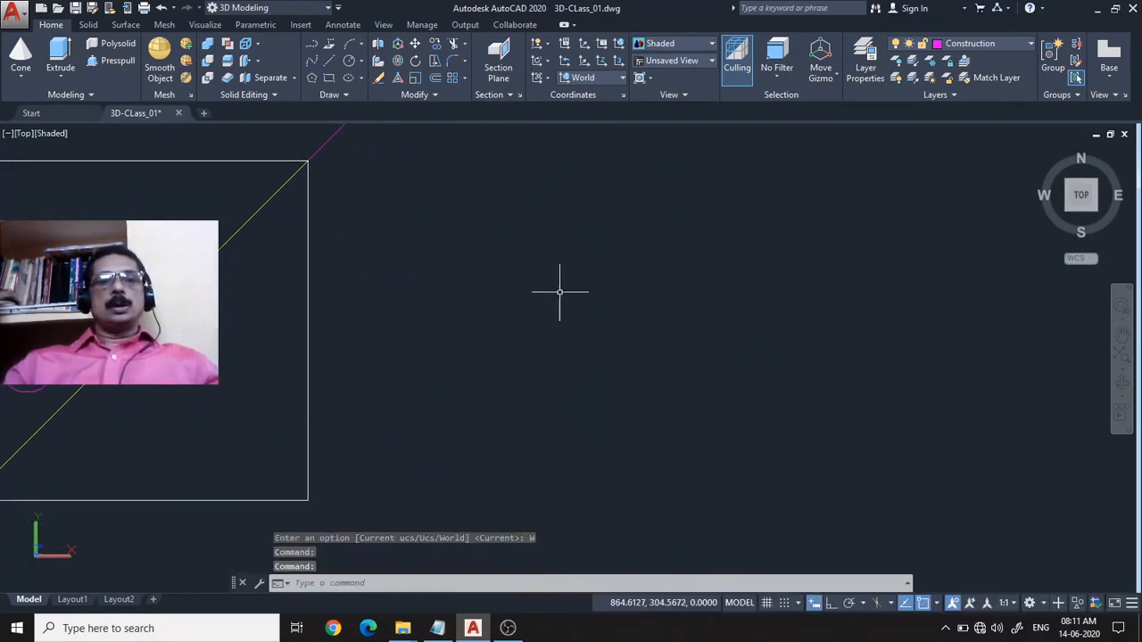
Step: Draw a closed polyline beside the square: two straight segments, a large rounded arc end, an inward line about 140 long and a line to the start
left_click(314, 45)
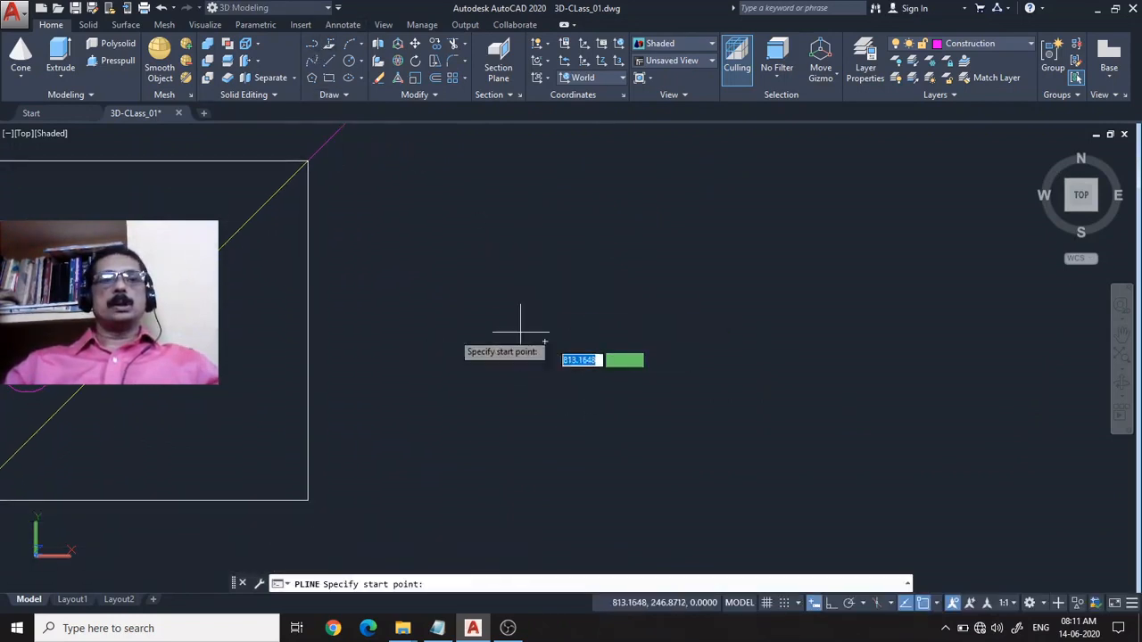
left_click(441, 342)
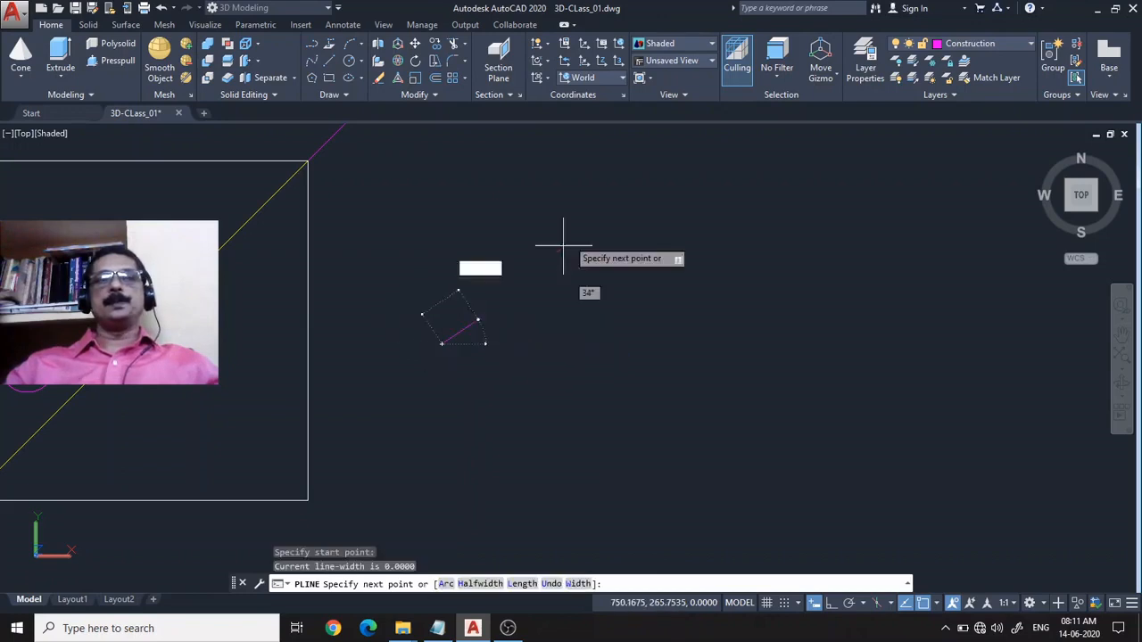
left_click(589, 196)
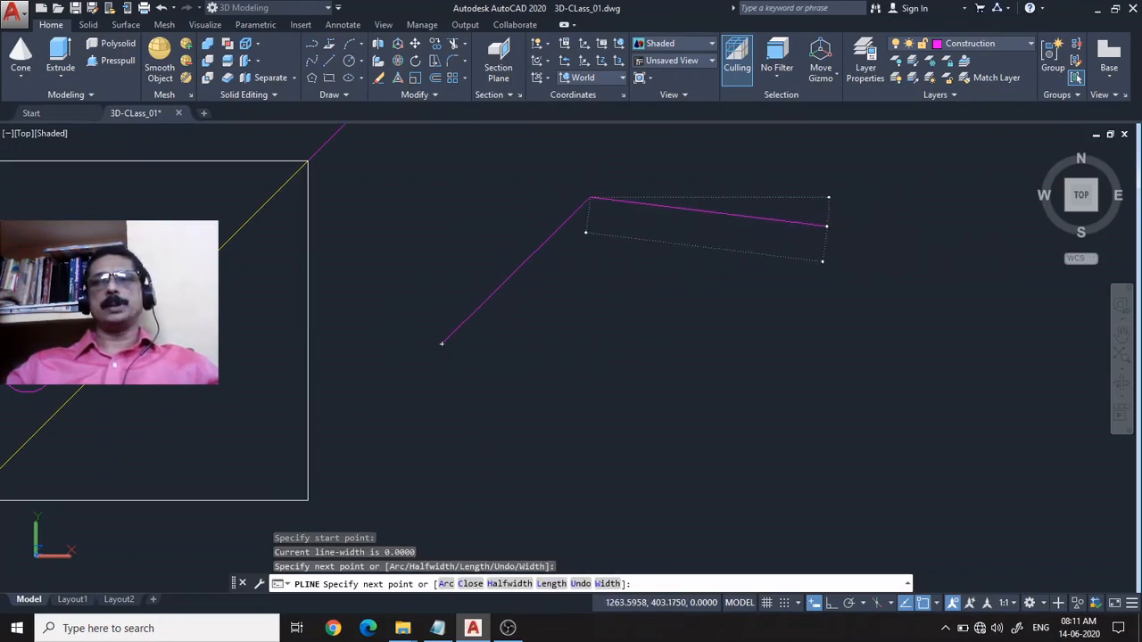
left_click(834, 225)
type("a")
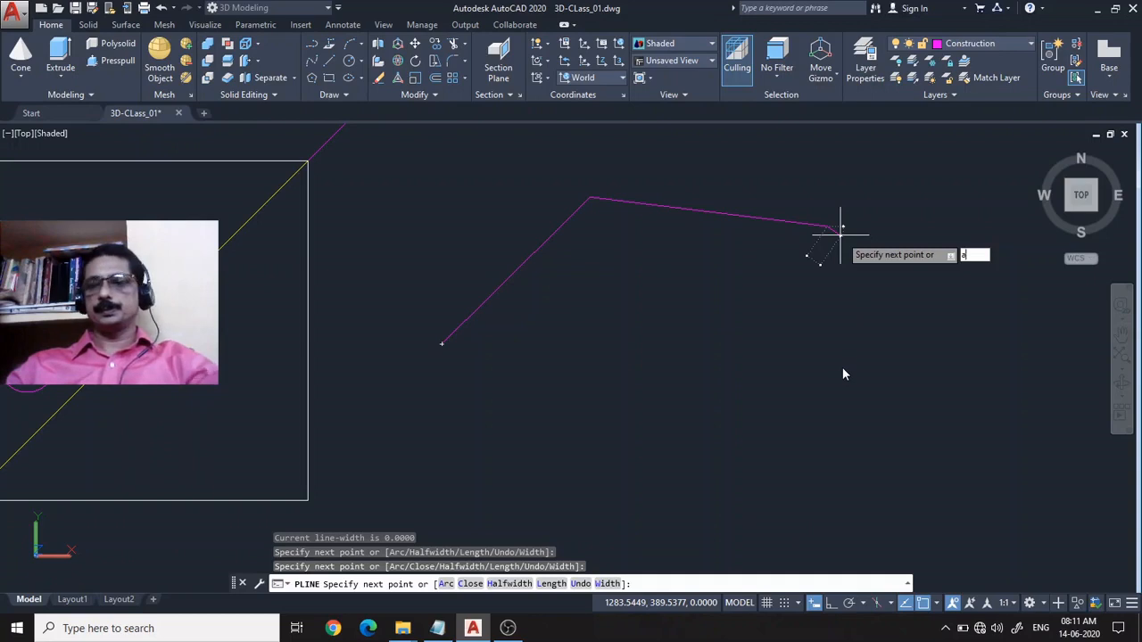
key("Return")
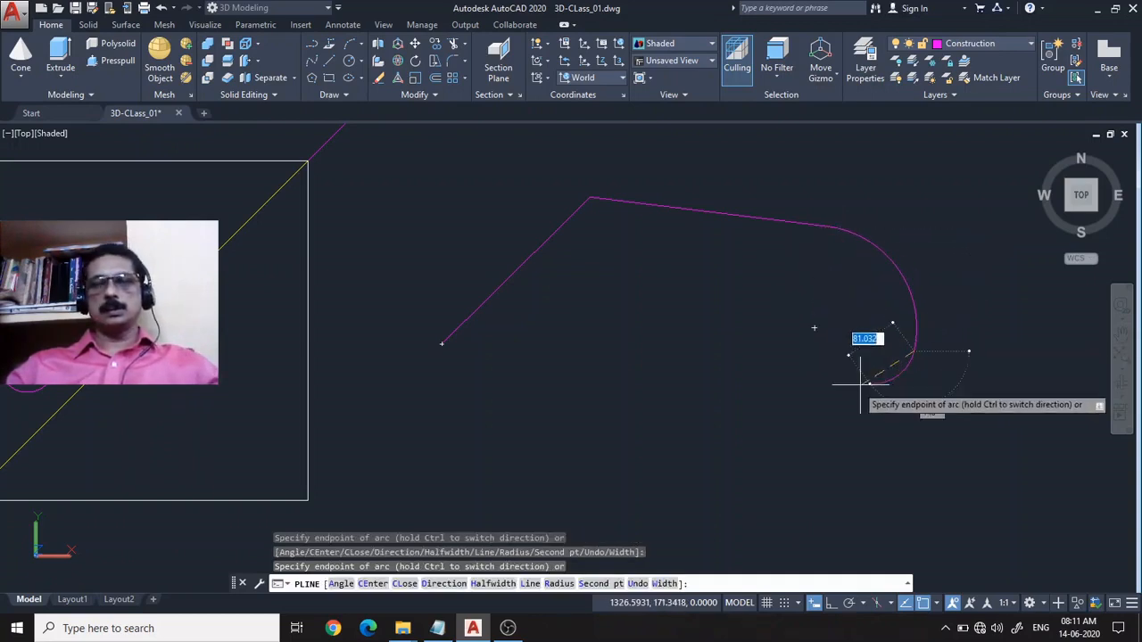
left_click(761, 398)
type("l")
key("Return")
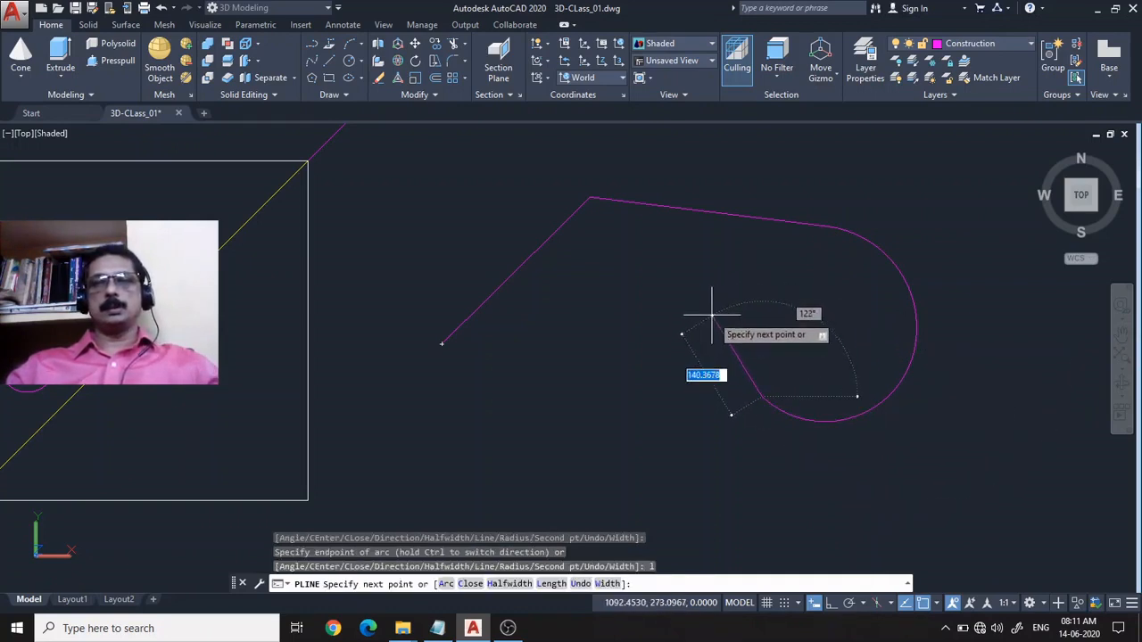
left_click(711, 316)
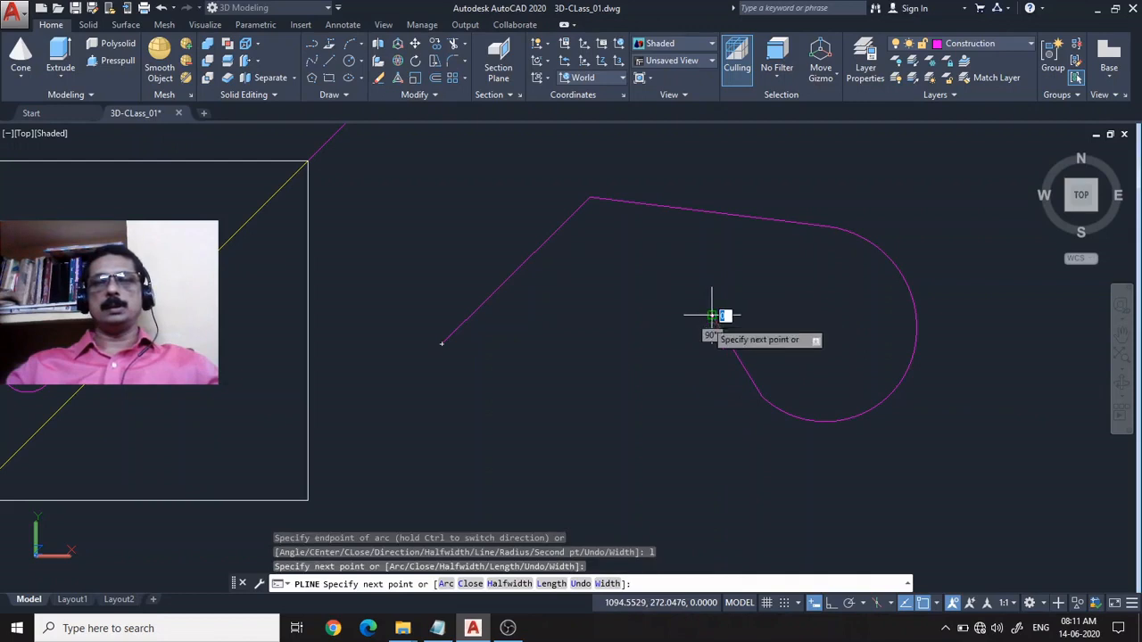
left_click(443, 344)
key("Return")
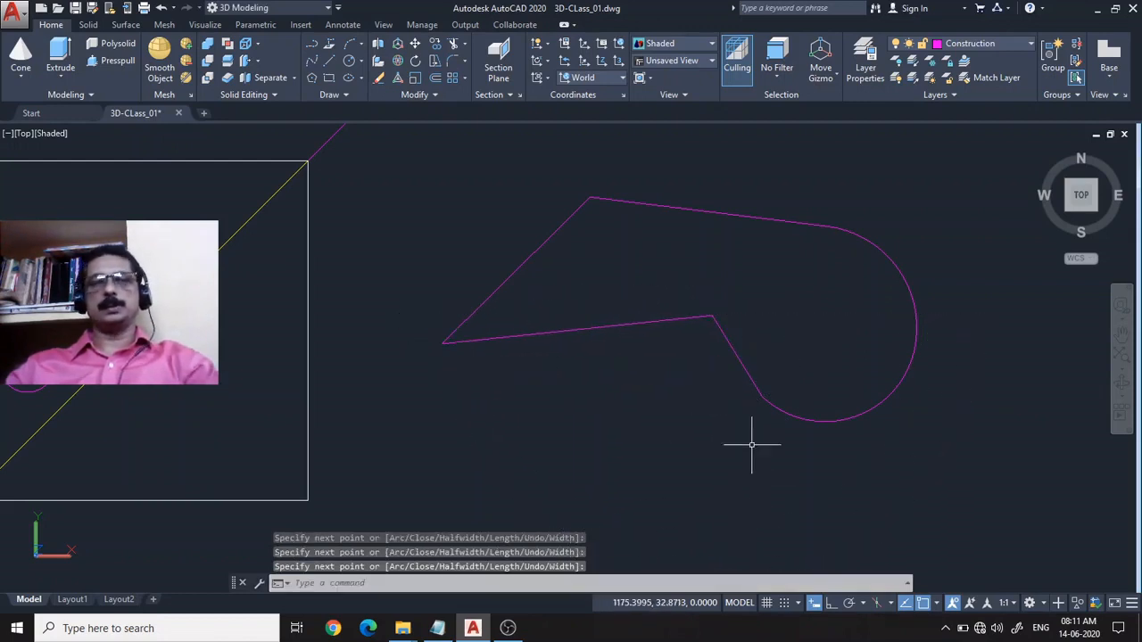
Step: Draw a second polyline from the first outline's start corner, with a line, a rounded arc end and two lines ending at its inner corner
left_click(312, 44)
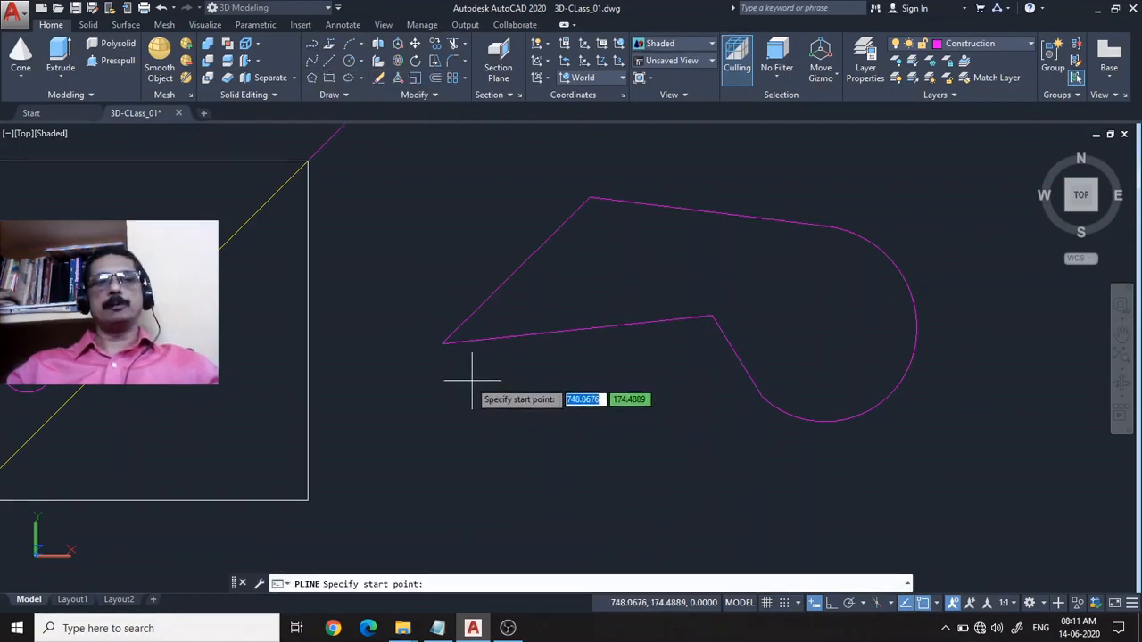
left_click(441, 344)
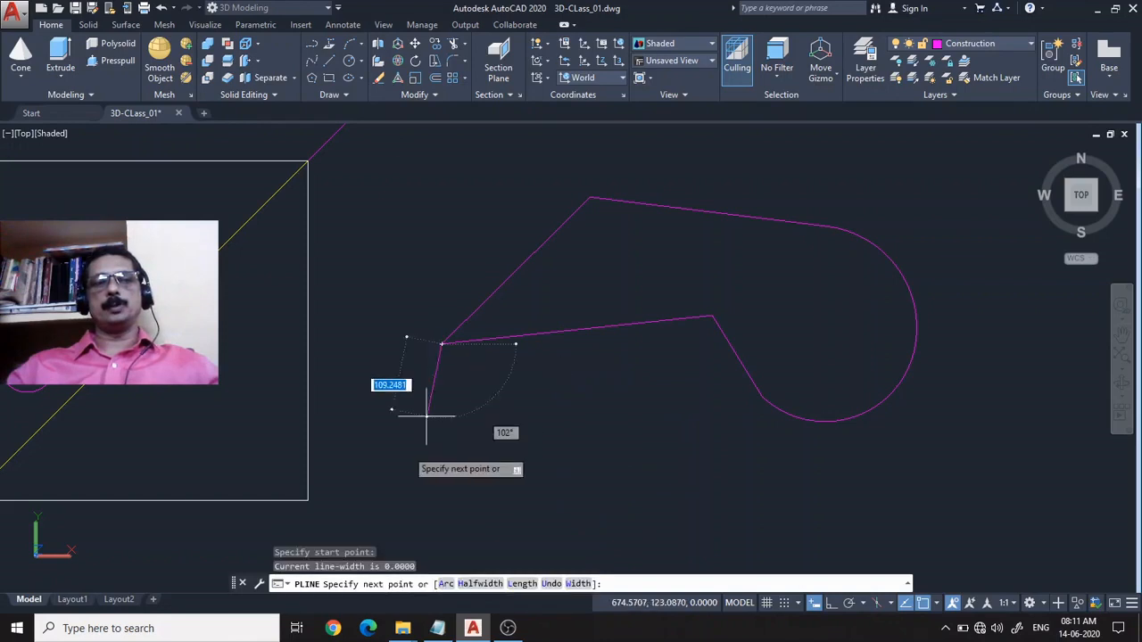
left_click(384, 483)
type("a")
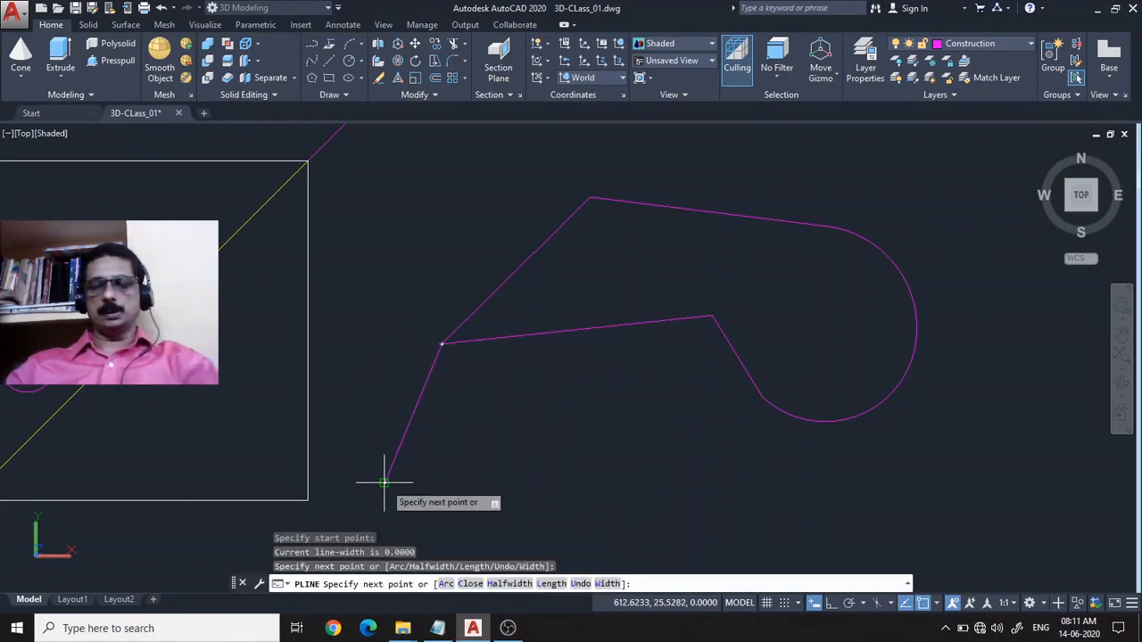
key("Return")
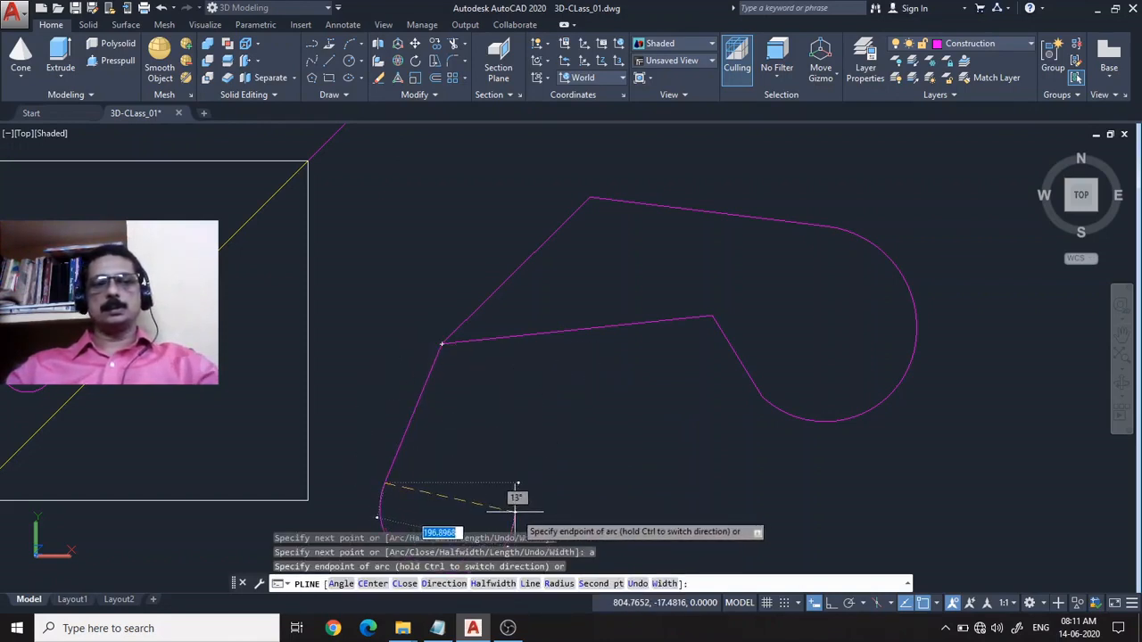
left_click(515, 510)
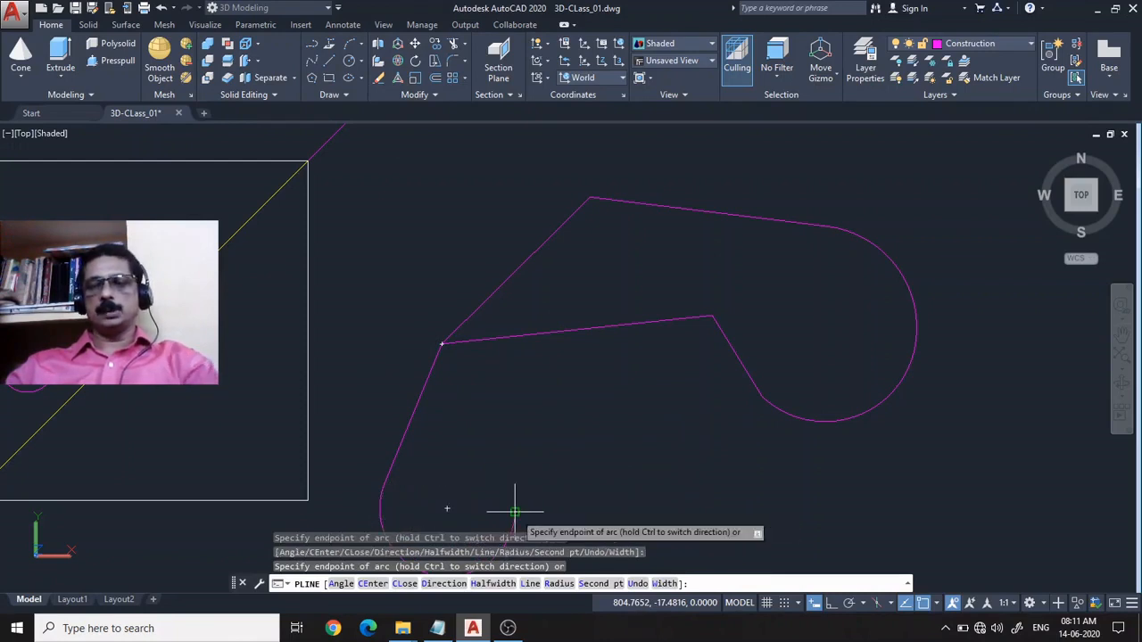
type("l")
key("Return")
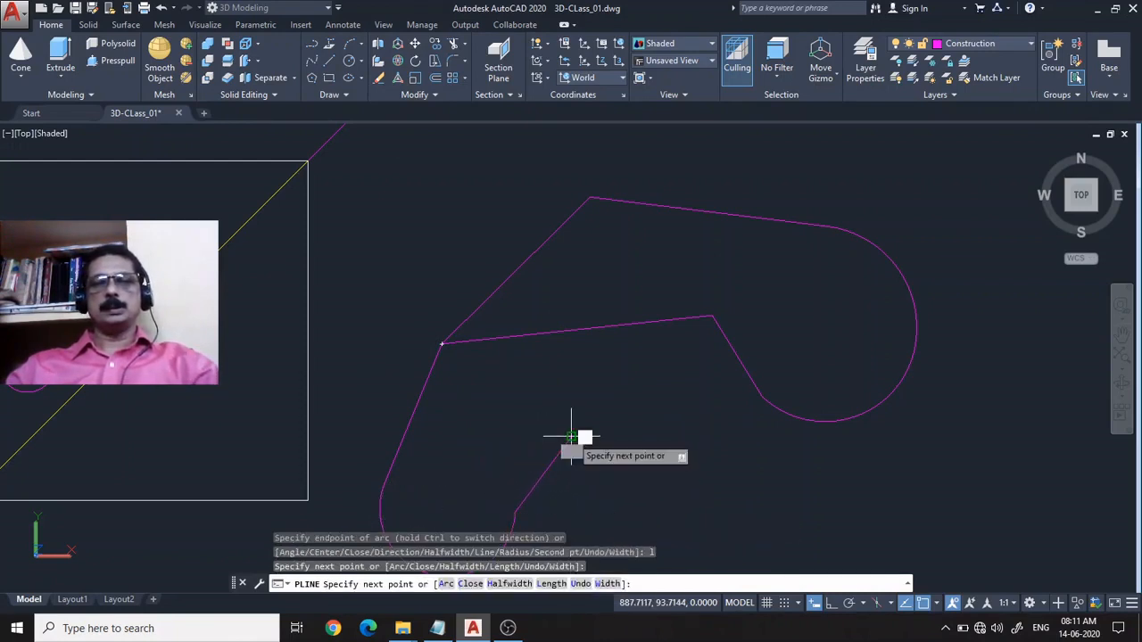
left_click(571, 437)
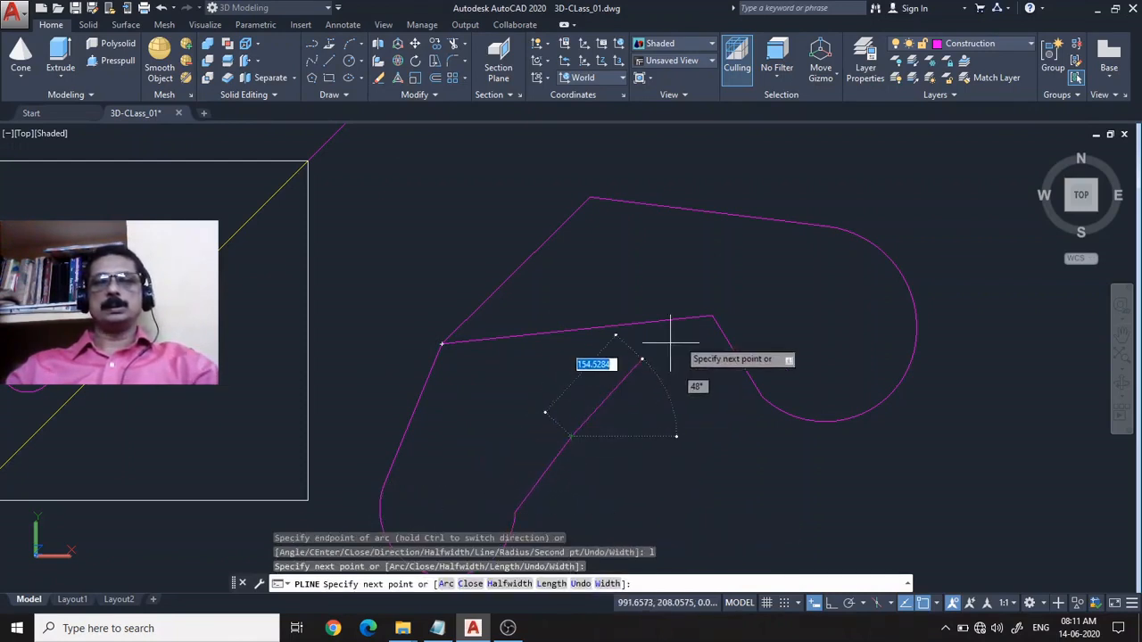
left_click(711, 316)
key("Return")
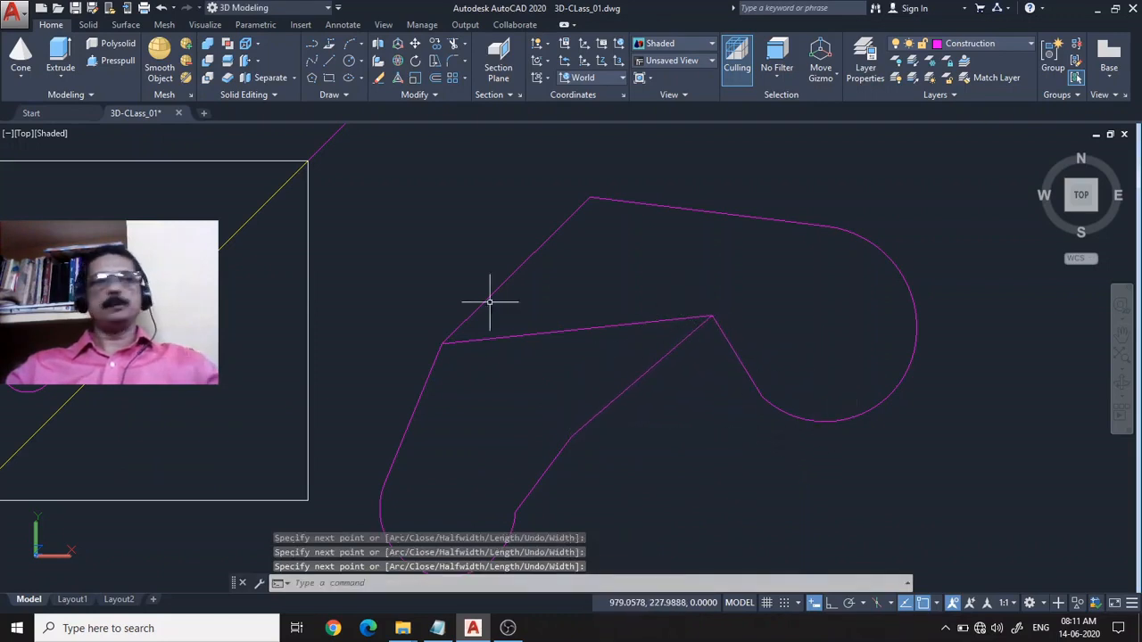
Step: Draw a circle of radius about 60 centred in the first outline's rounded end and one of about 46 inside the second's
left_click(349, 60)
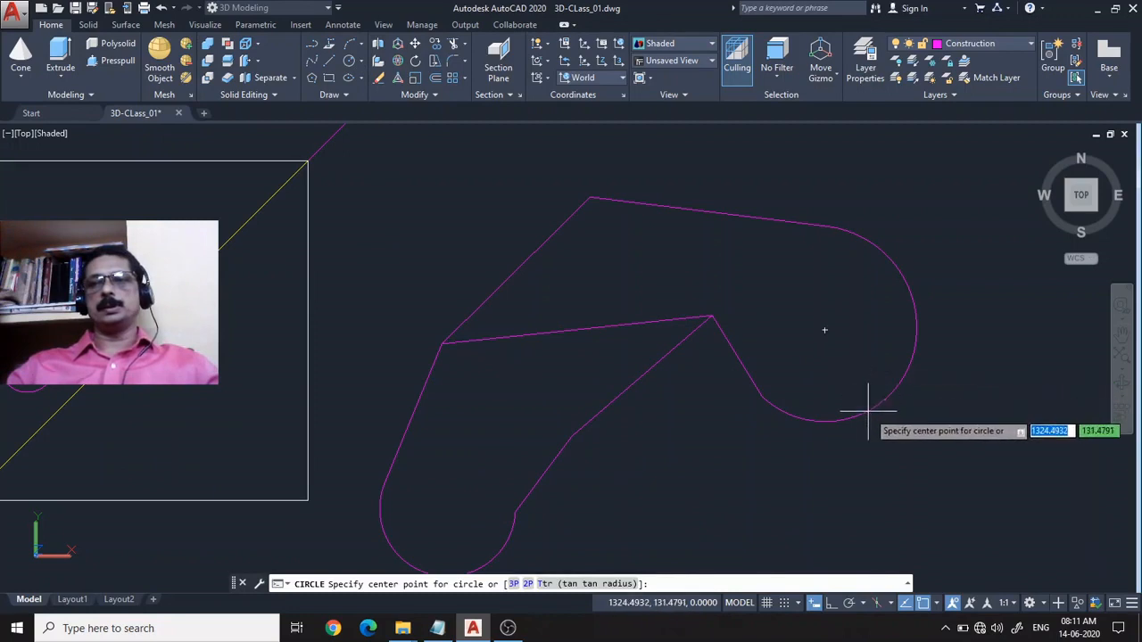
left_click(825, 329)
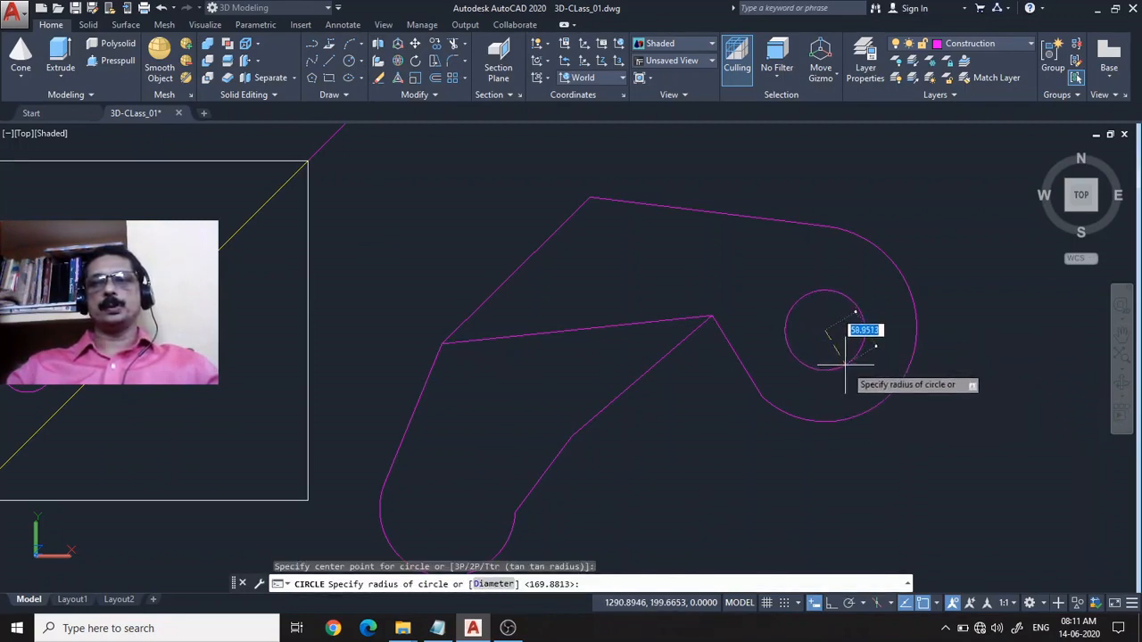
left_click(845, 365)
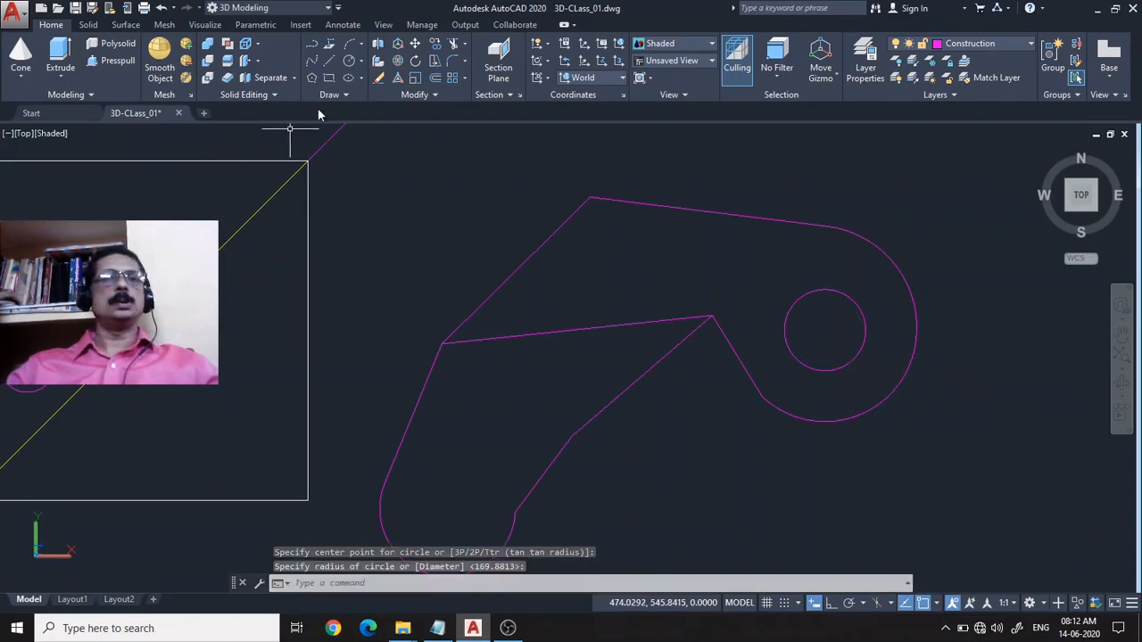
left_click(348, 61)
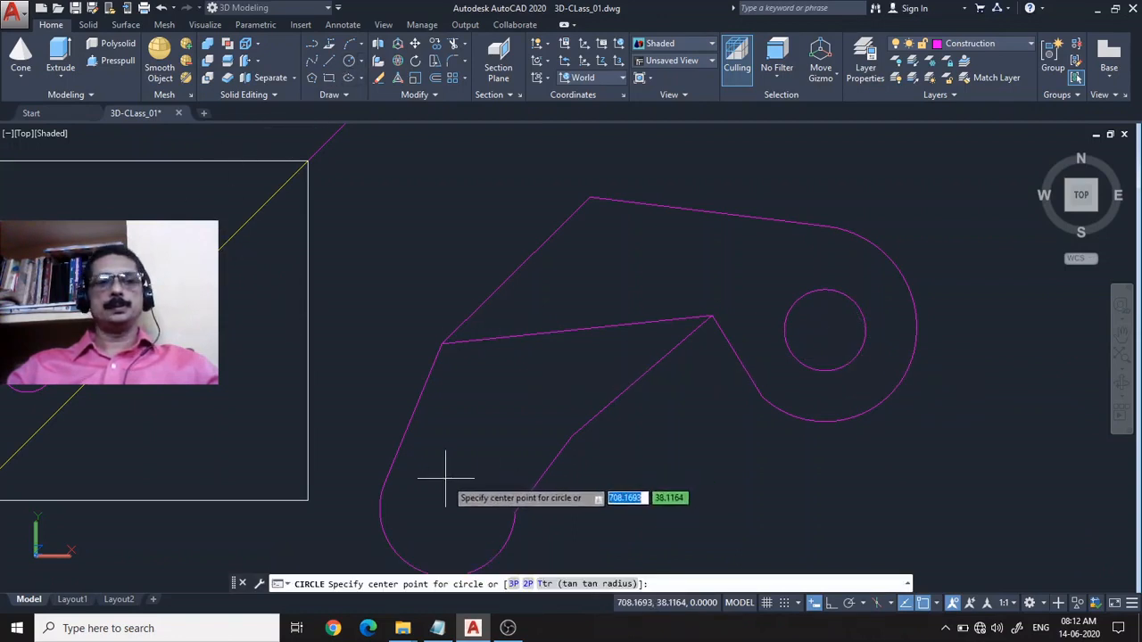
left_click(443, 513)
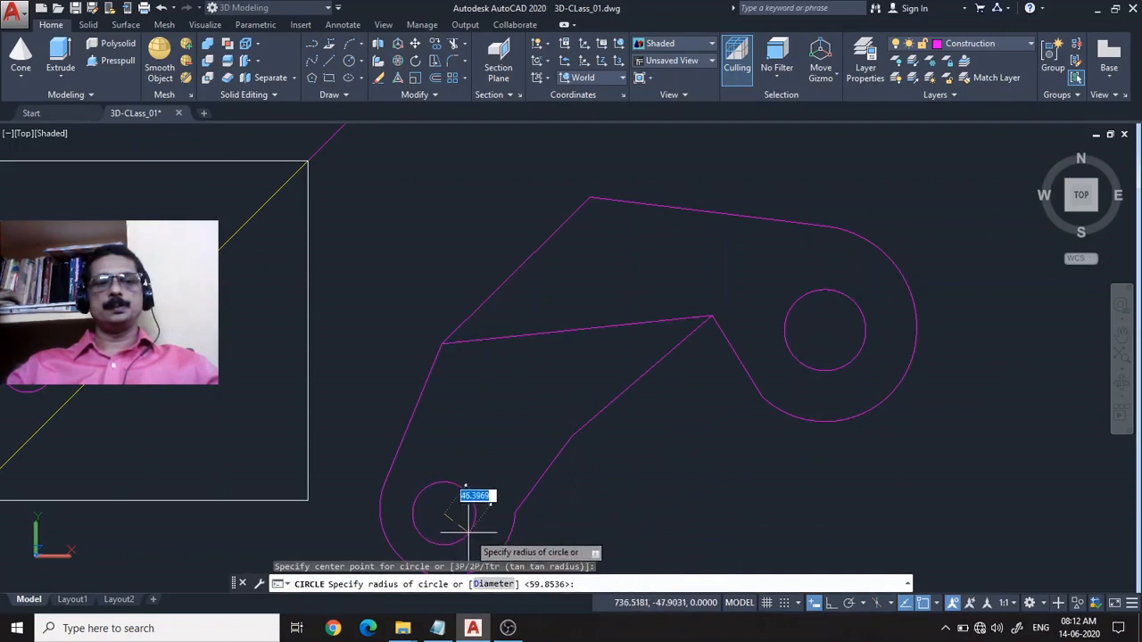
left_click(473, 501)
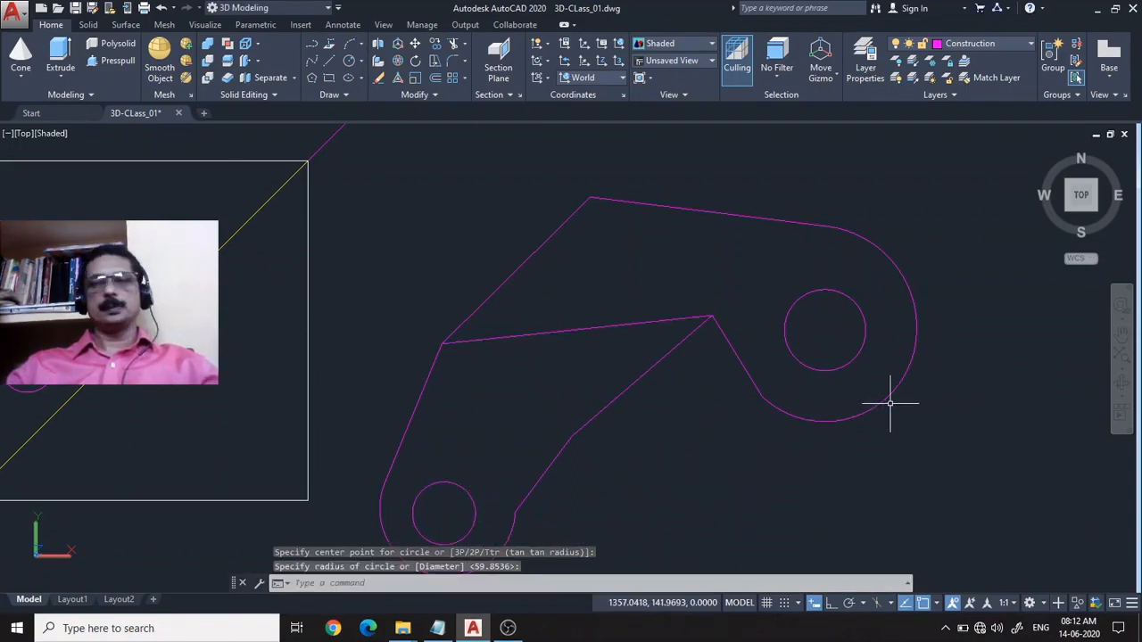
Step: Presspull the area between the larger outline and its inner circle upward by about 343 units, leaving a hole at the circle
scroll(1038, 370, "down", 2)
mouse_move(772, 469)
middle_mouse_down()
mouse_move(754, 441)
mouse_move(717, 446)
middle_mouse_up()
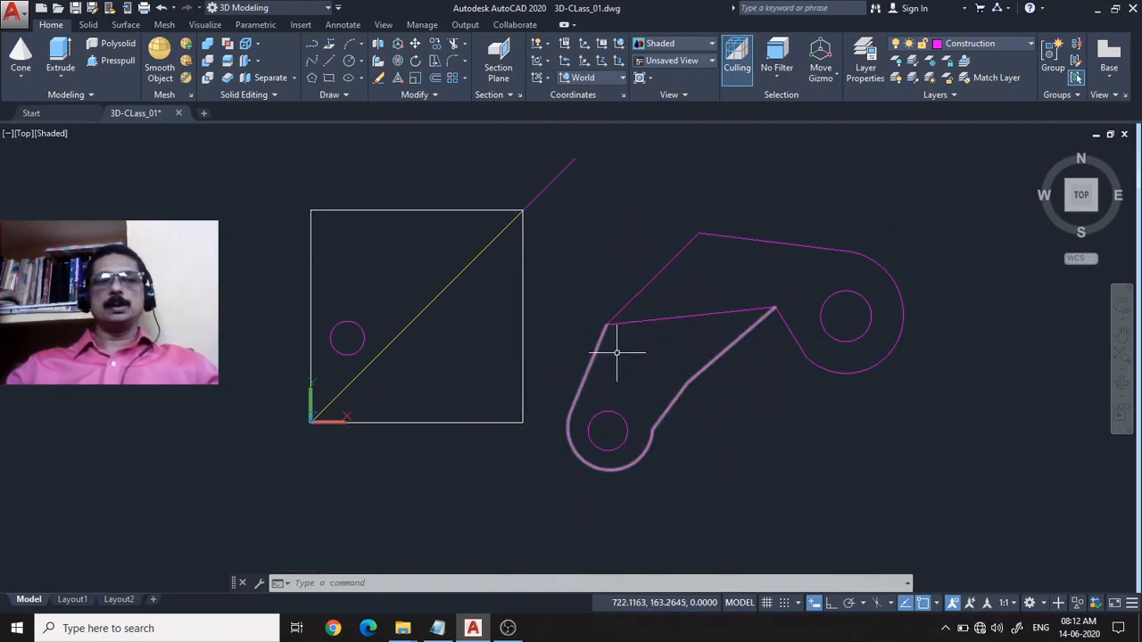
left_click(1126, 390)
left_click_drag(933, 467, 1034, 343)
mouse_move(851, 398)
middle_mouse_down()
mouse_move(713, 324)
mouse_move(698, 359)
mouse_move(709, 459)
mouse_move(673, 461)
mouse_move(723, 476)
middle_mouse_up()
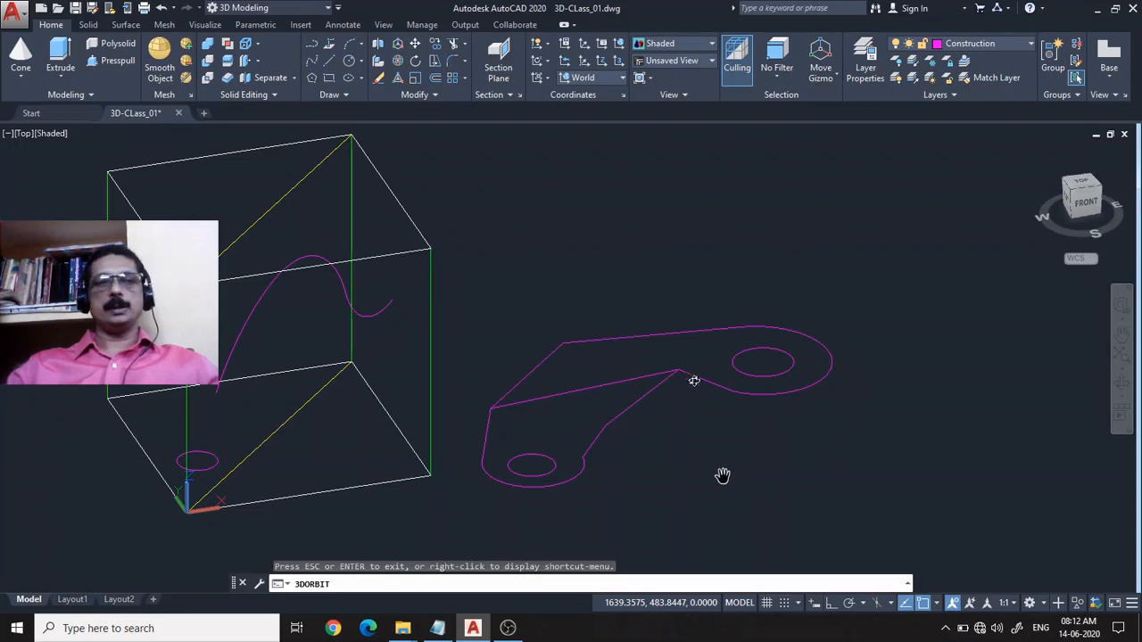
key("Escape")
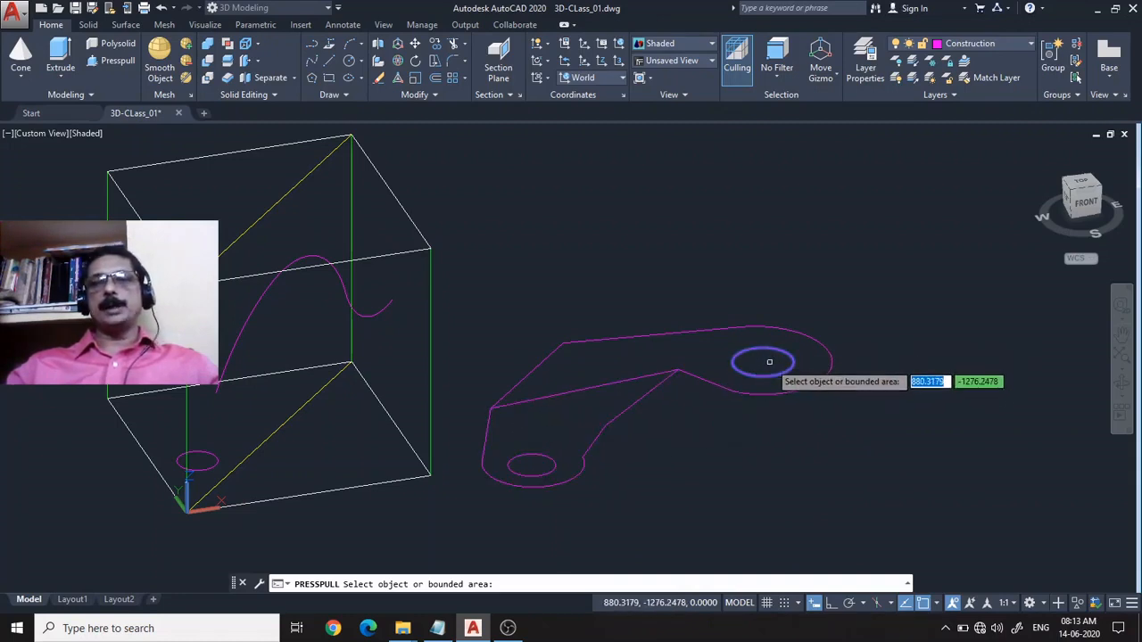
left_click(650, 353)
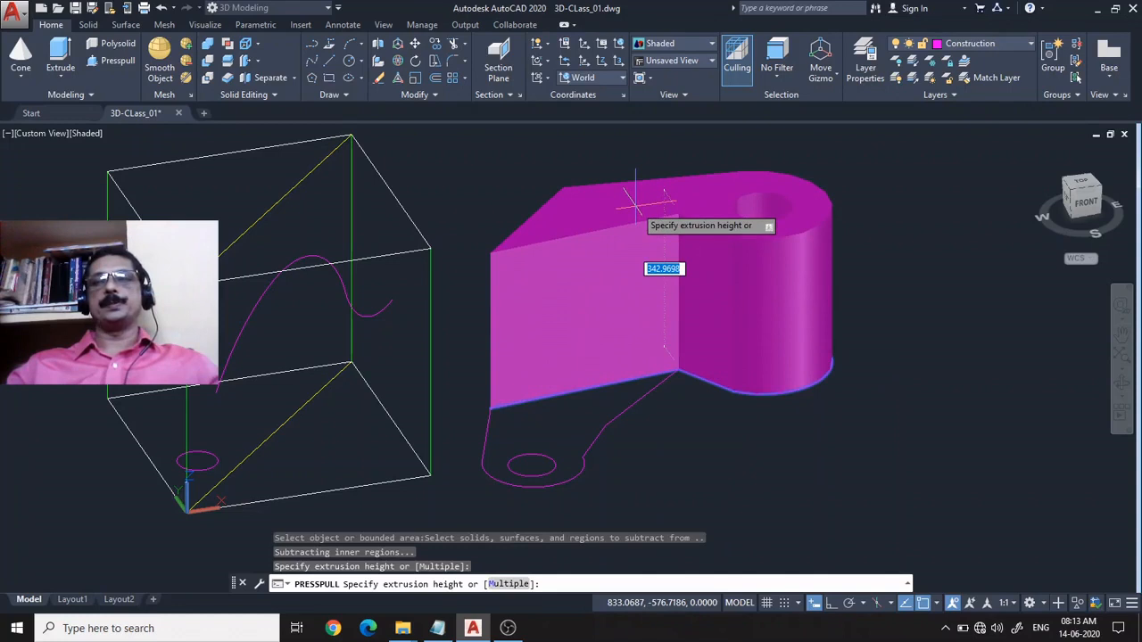
left_click(635, 203)
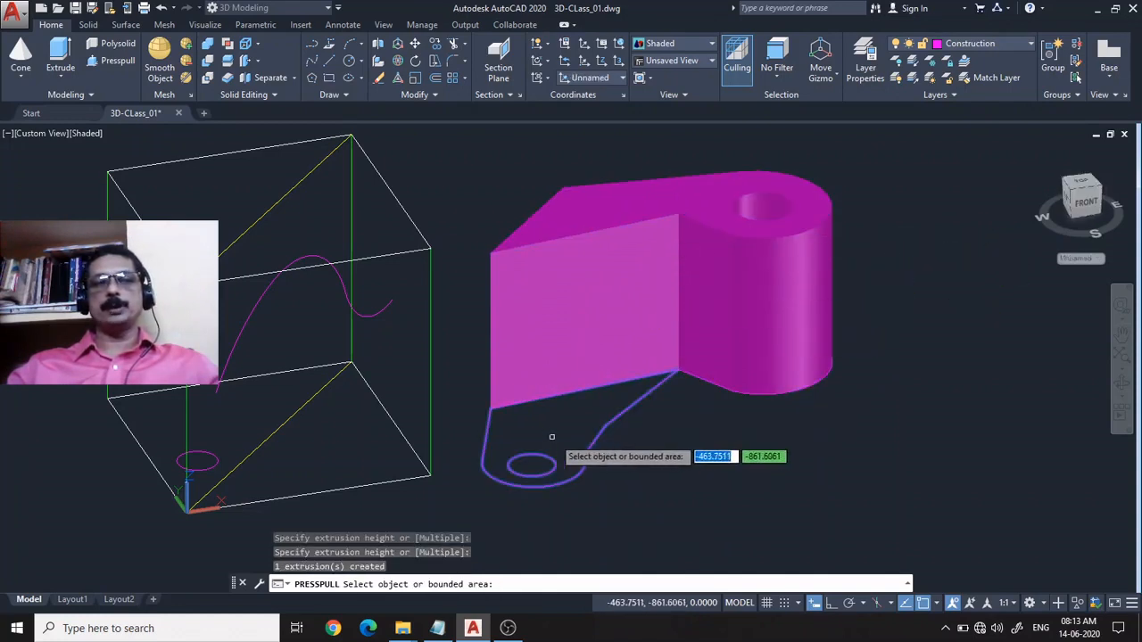
Step: Presspull the adjoining smaller outline around its inner circle up to the same height as the first block
left_click(526, 419)
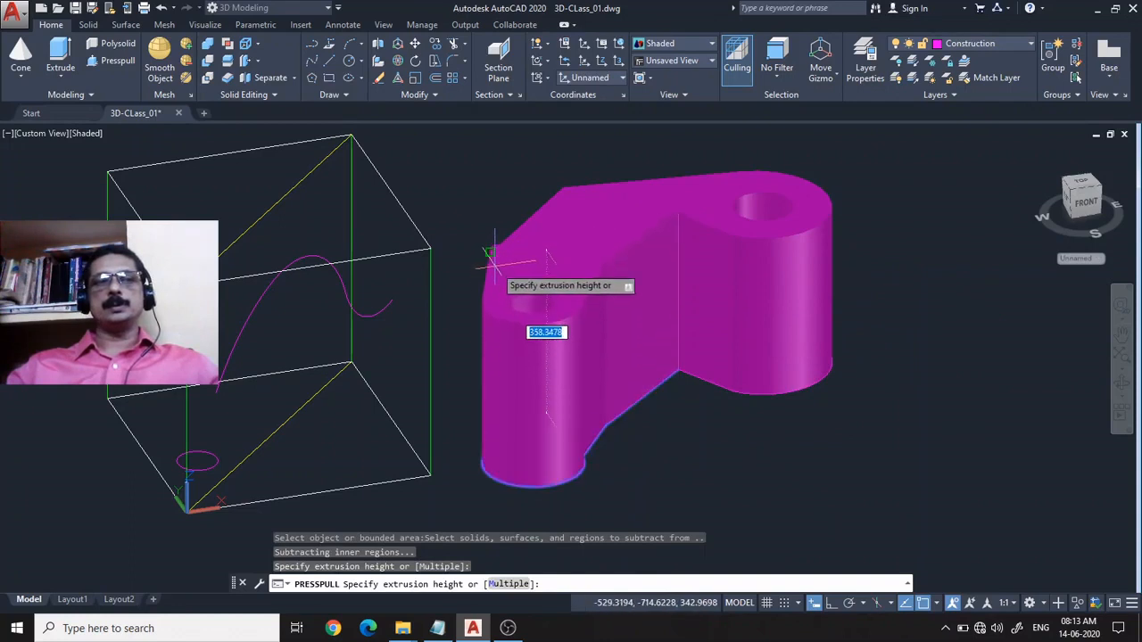
left_click(513, 282)
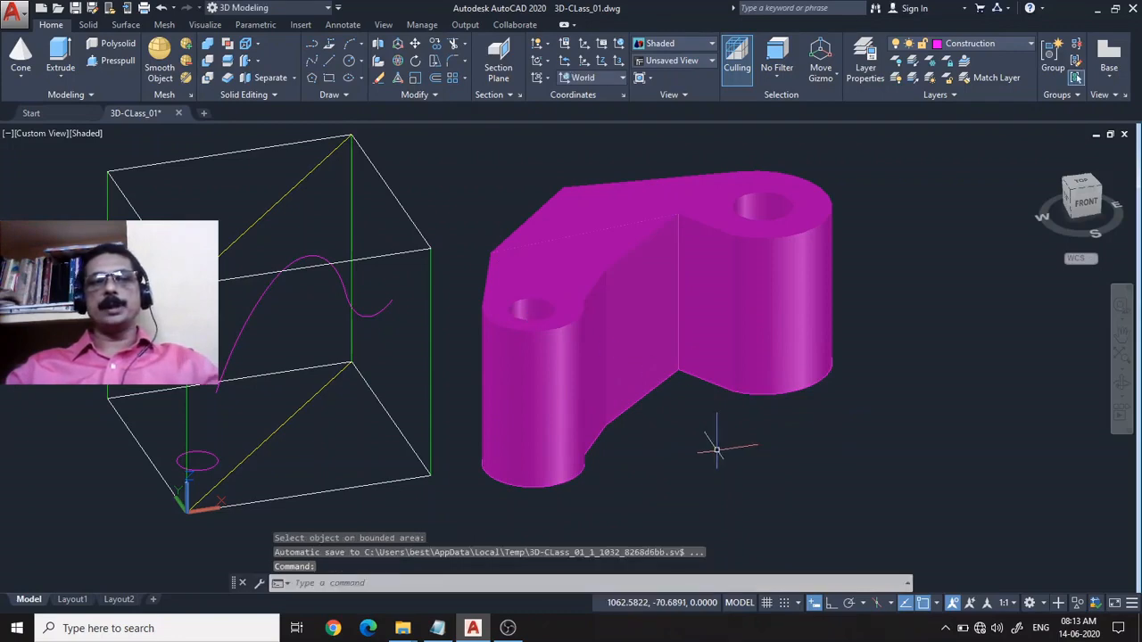
left_click(1121, 376)
left_click_drag(791, 365, 748, 419)
left_click_drag(743, 422, 741, 406)
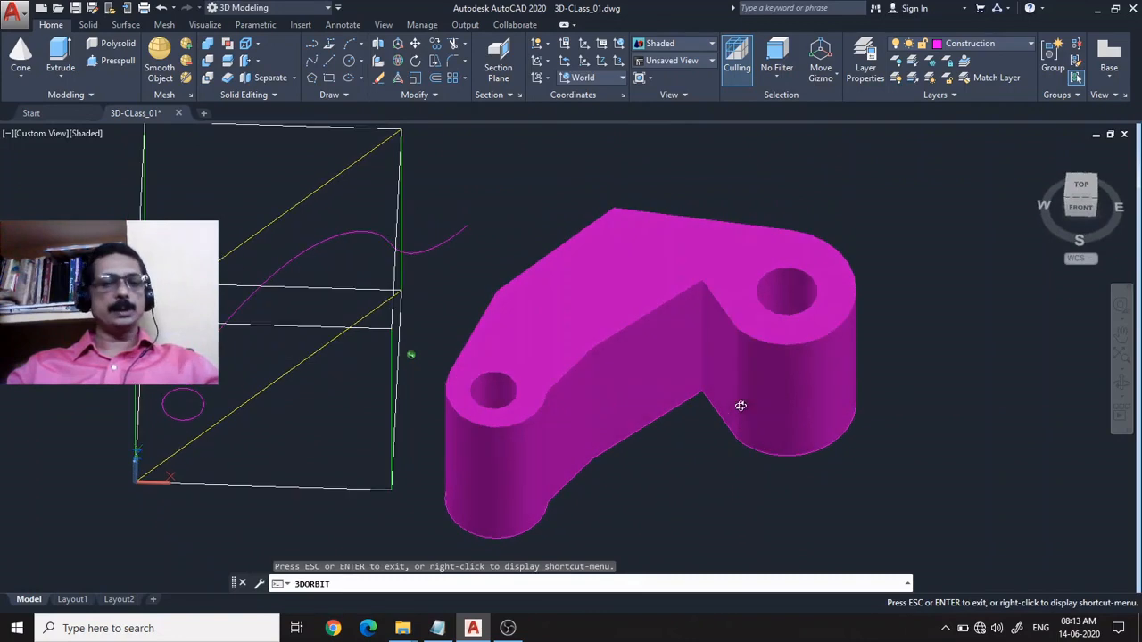
key("Escape")
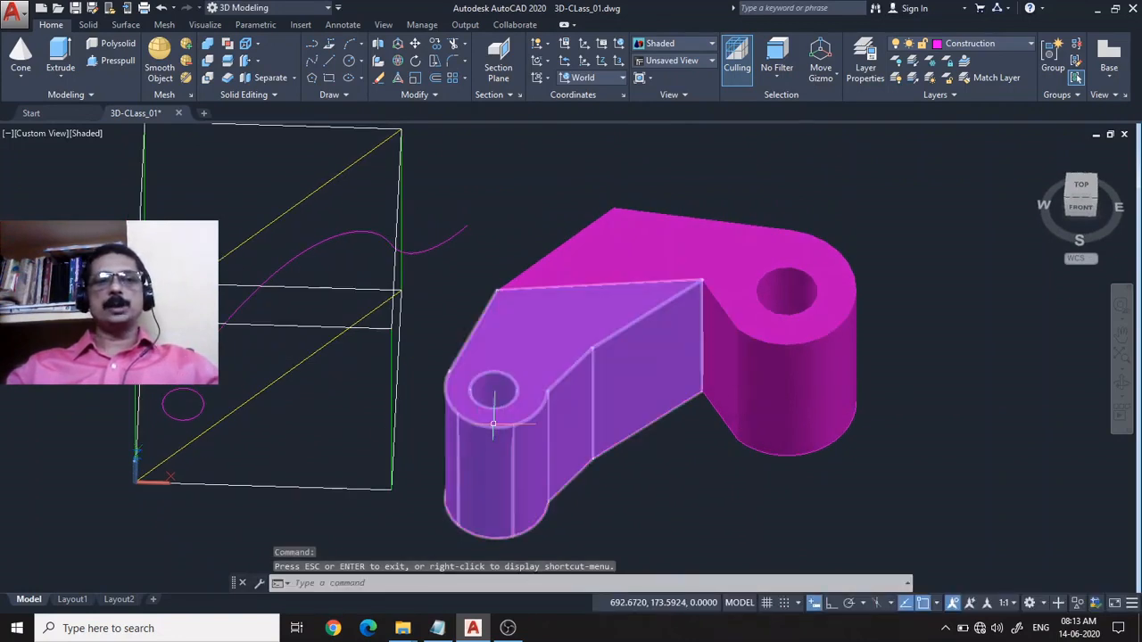
left_click(492, 421)
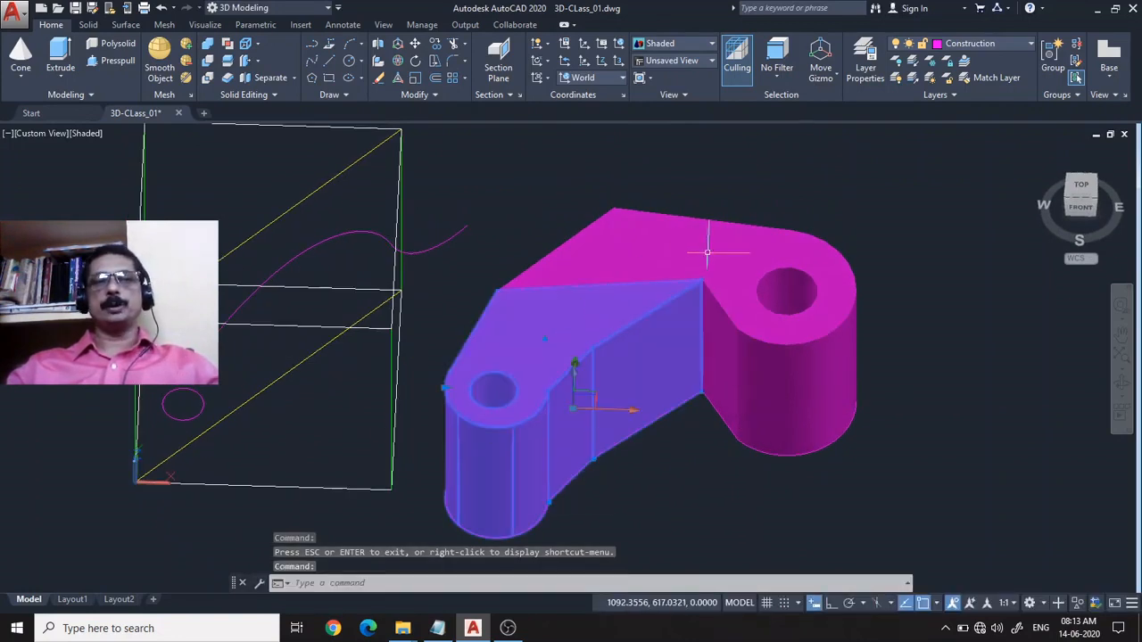
key("Escape")
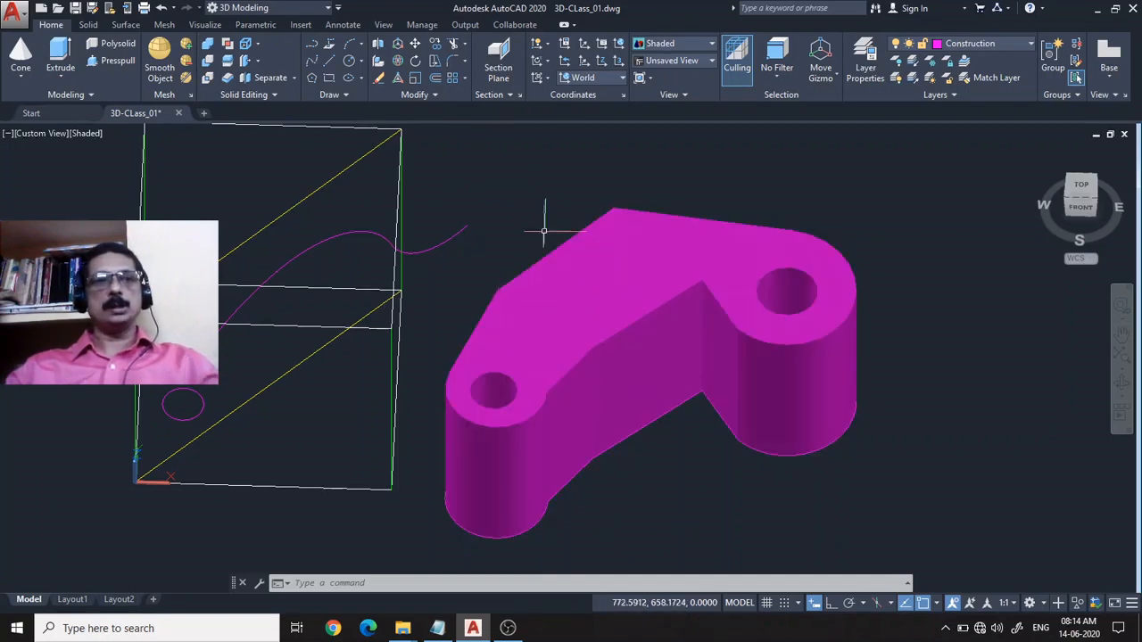
left_click(348, 64)
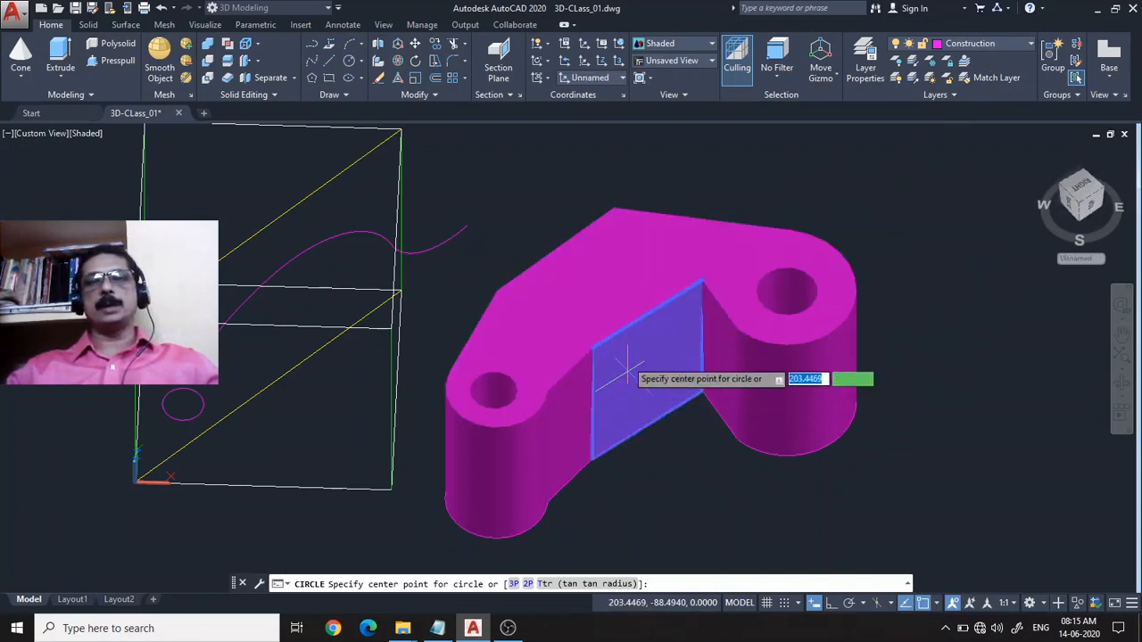
key("Escape")
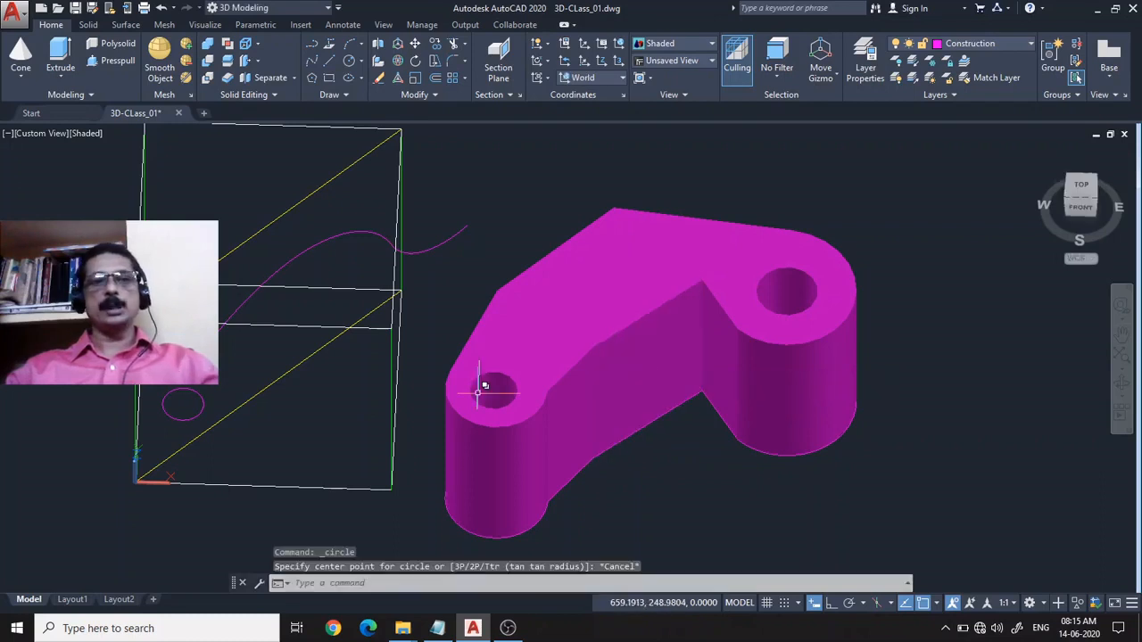
Step: Move both extruded solids to the Solid layer
left_click(538, 364)
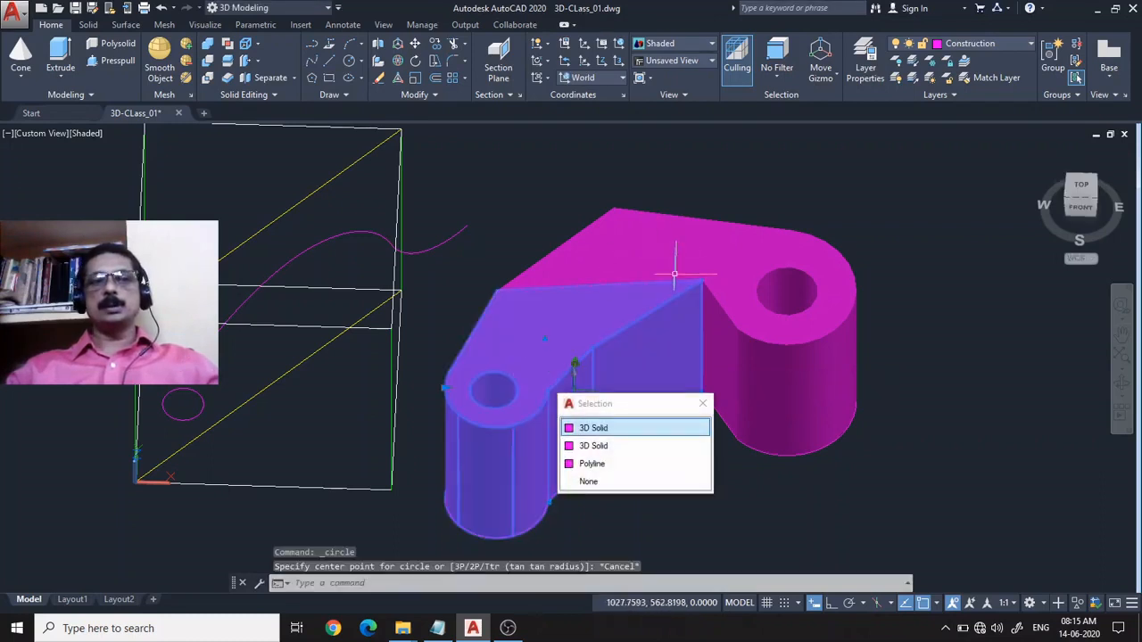
left_click(609, 432)
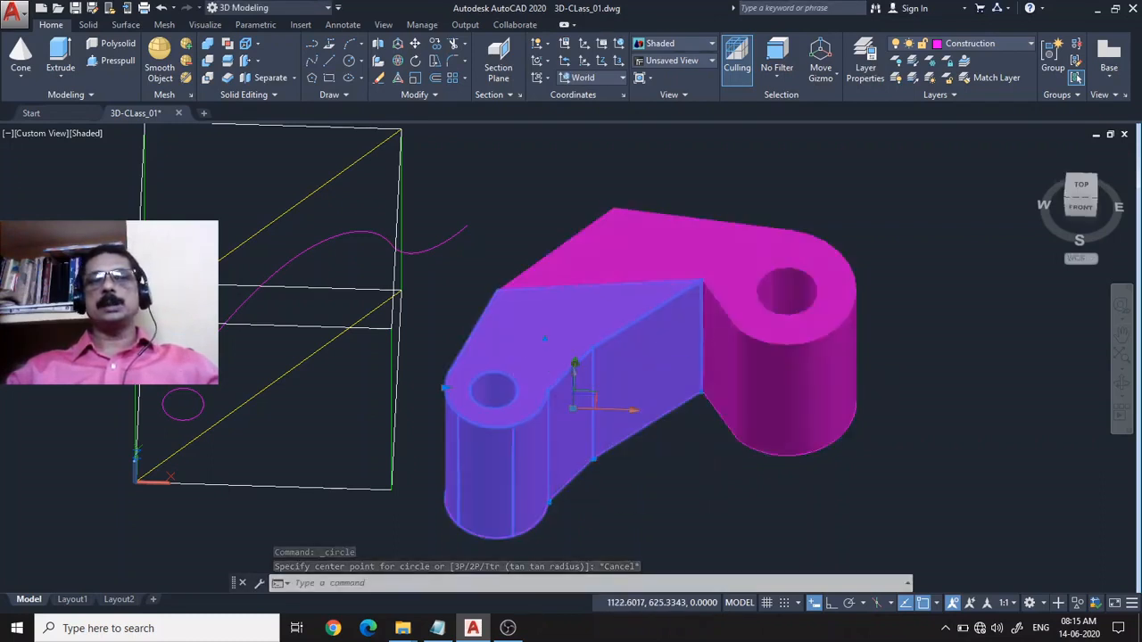
left_click(1008, 42)
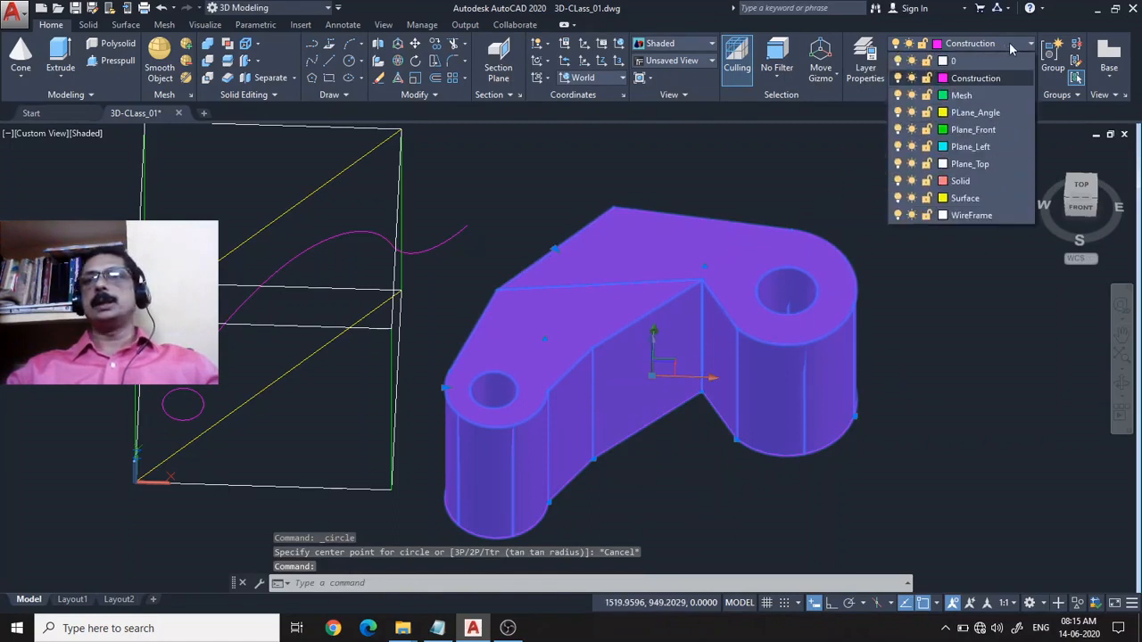
left_click(960, 180)
key("Escape")
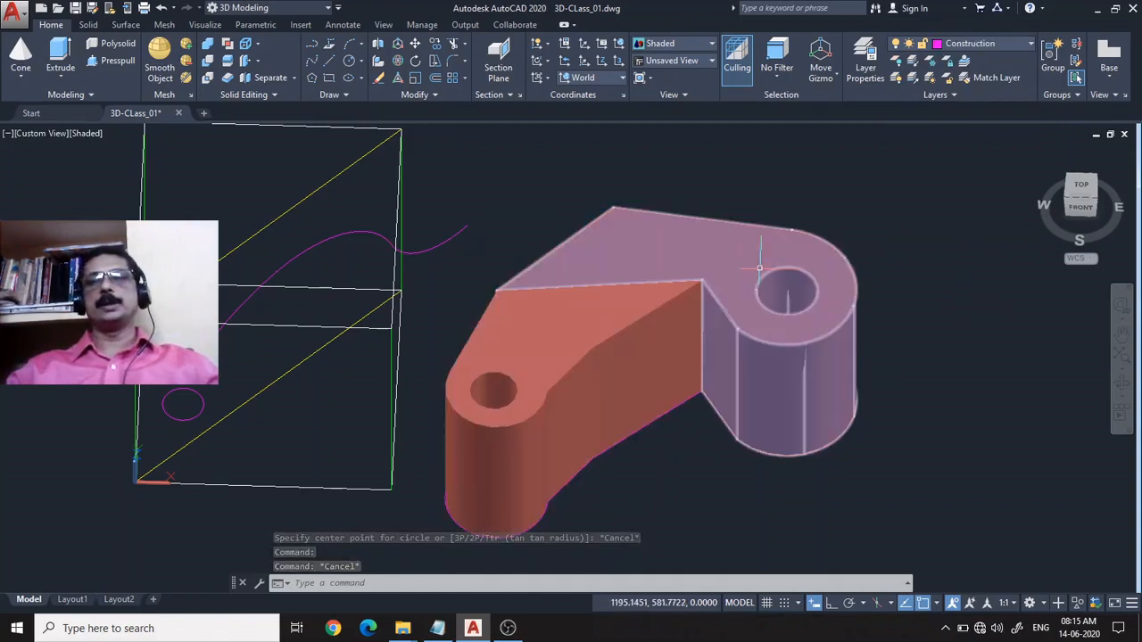
left_click(1006, 43)
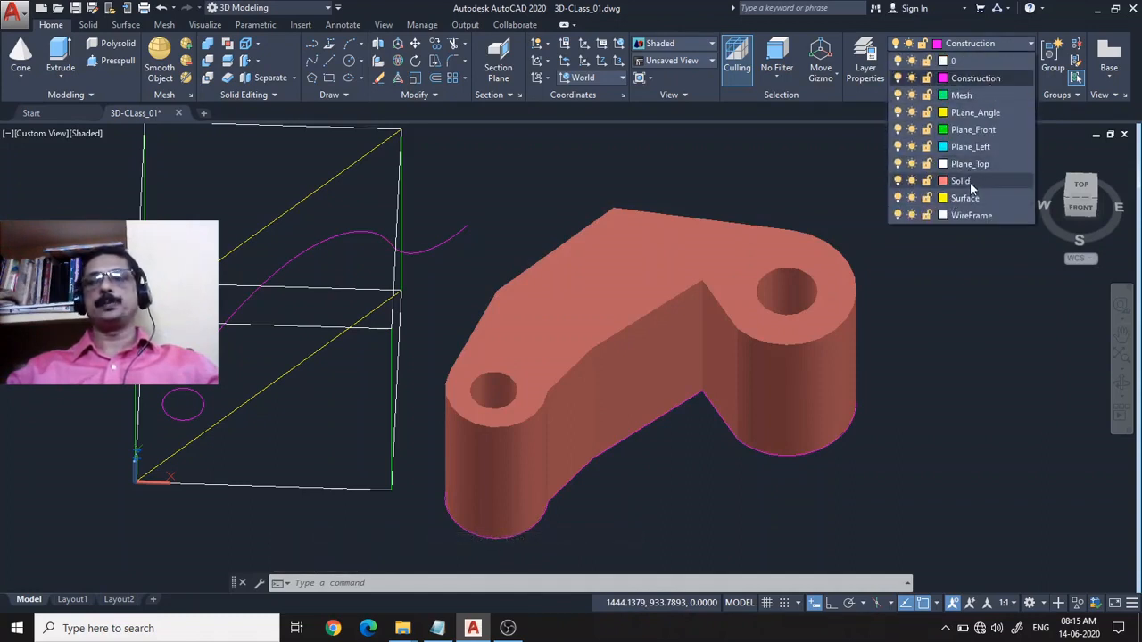
Step: Draw a circle on the smaller solid's vertical side face beside the inner corner
left_click(348, 59)
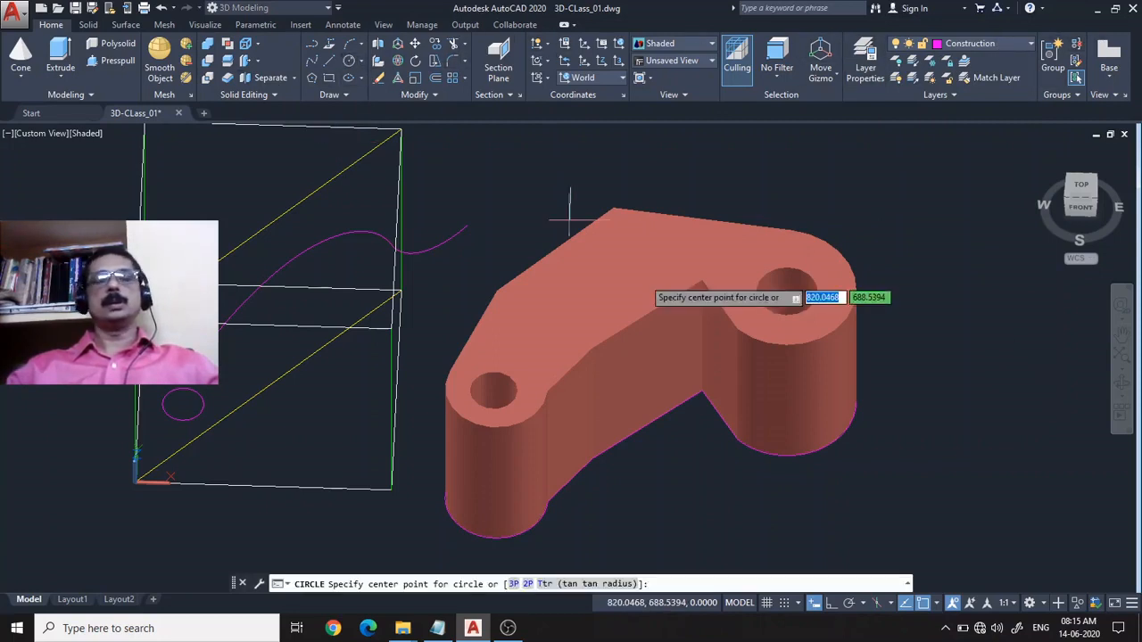
left_click(657, 381)
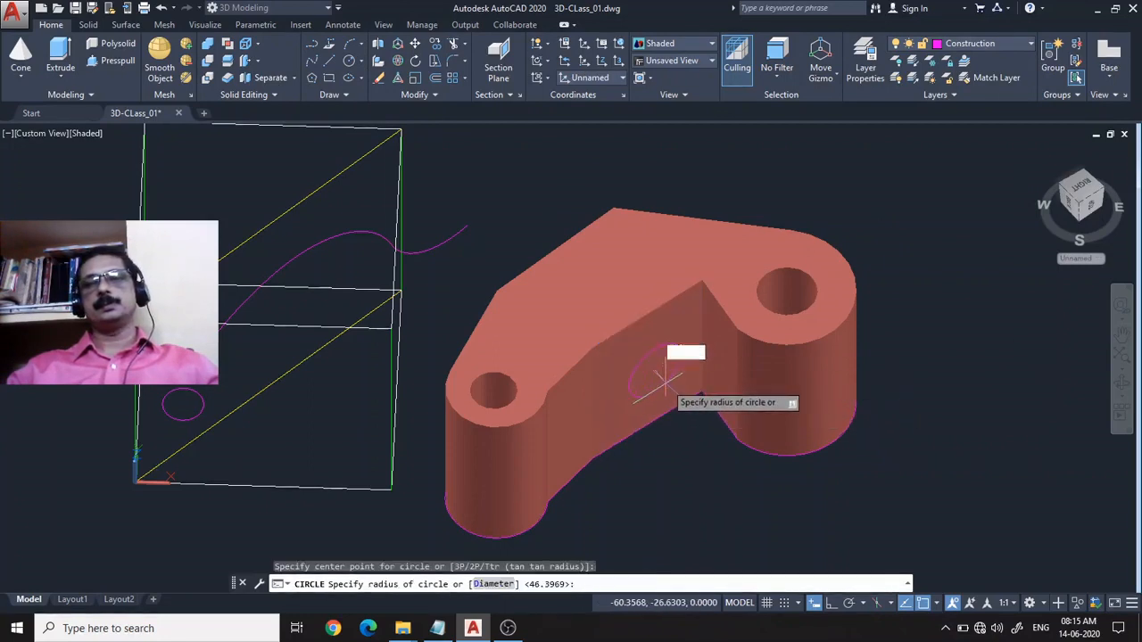
left_click(662, 376)
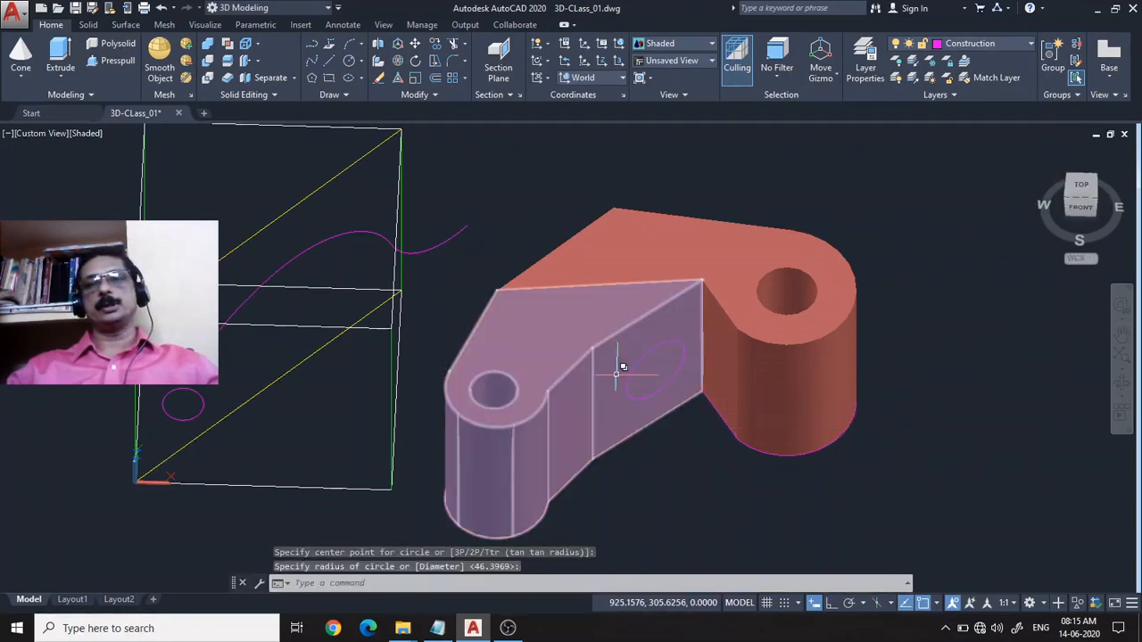
Step: Try to presspull the side-face circle back through the separate solids as a hole, and undo it
left_click(117, 60)
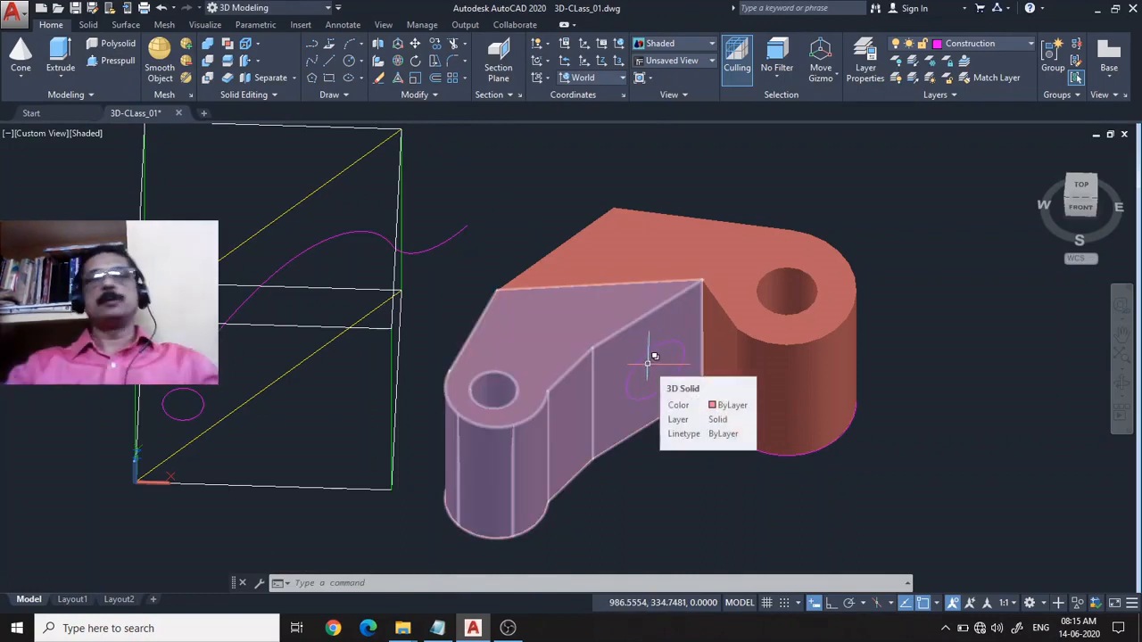
left_click(112, 60)
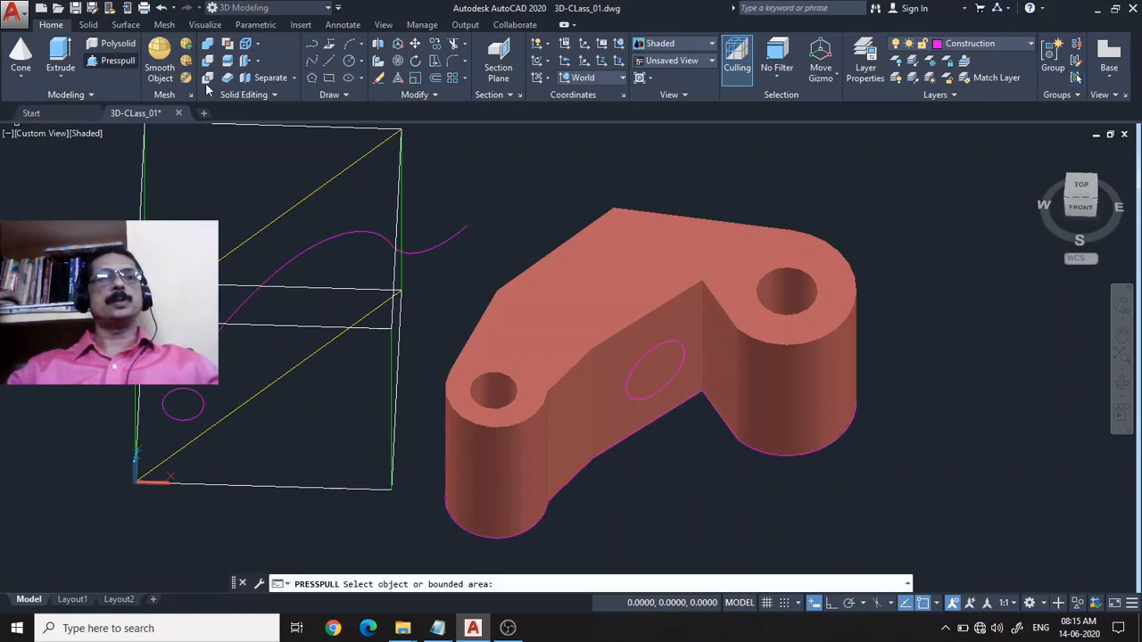
left_click(666, 369)
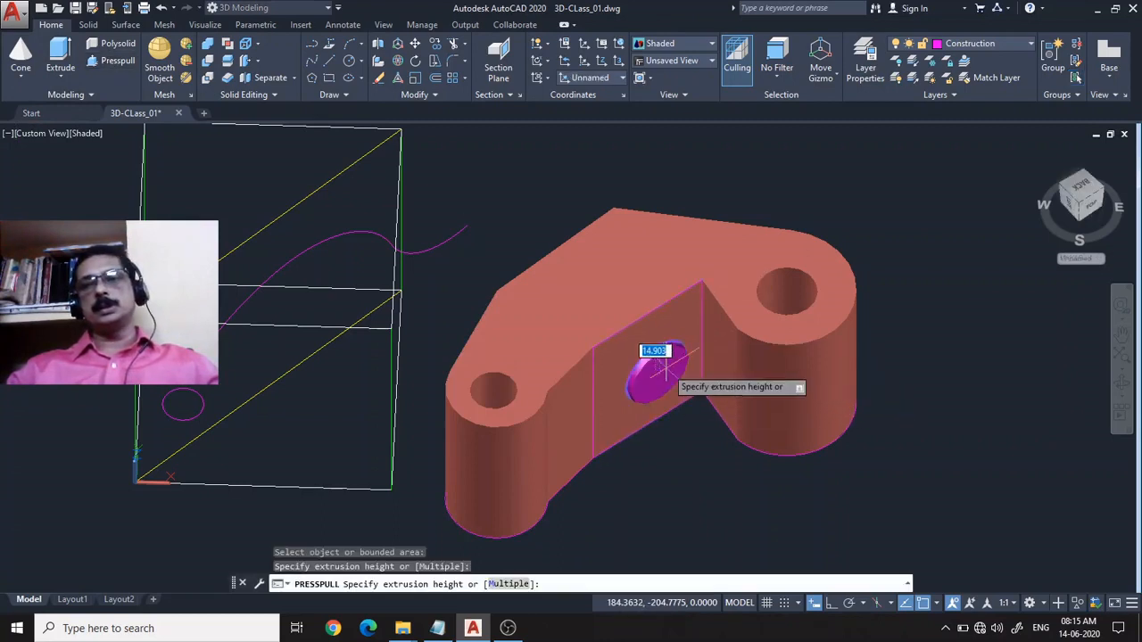
left_click(472, 256)
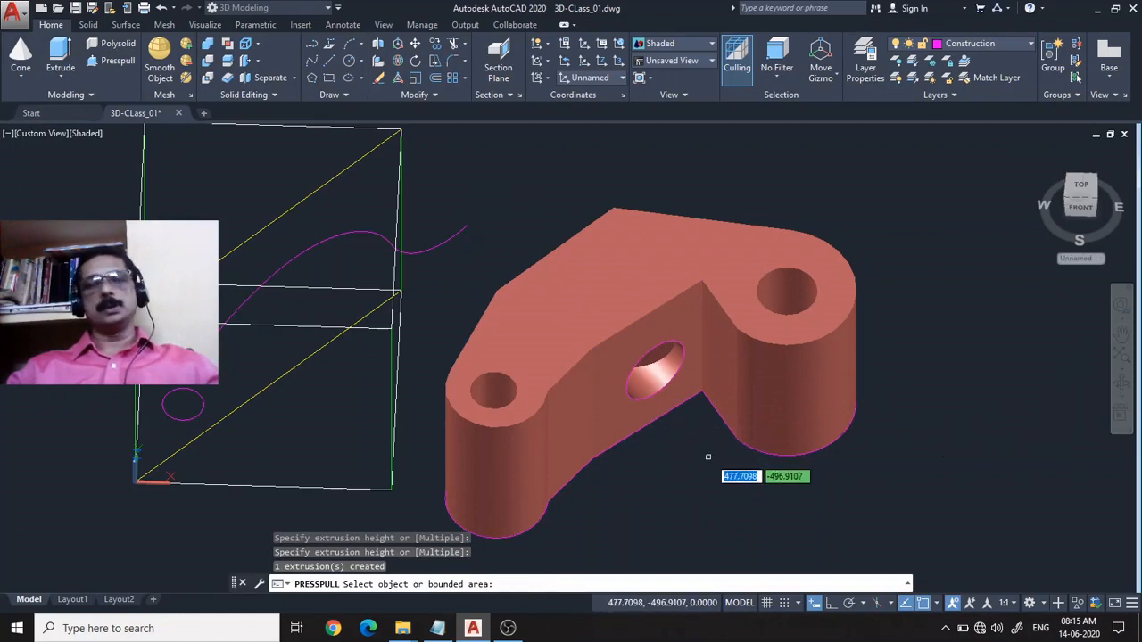
key("Return")
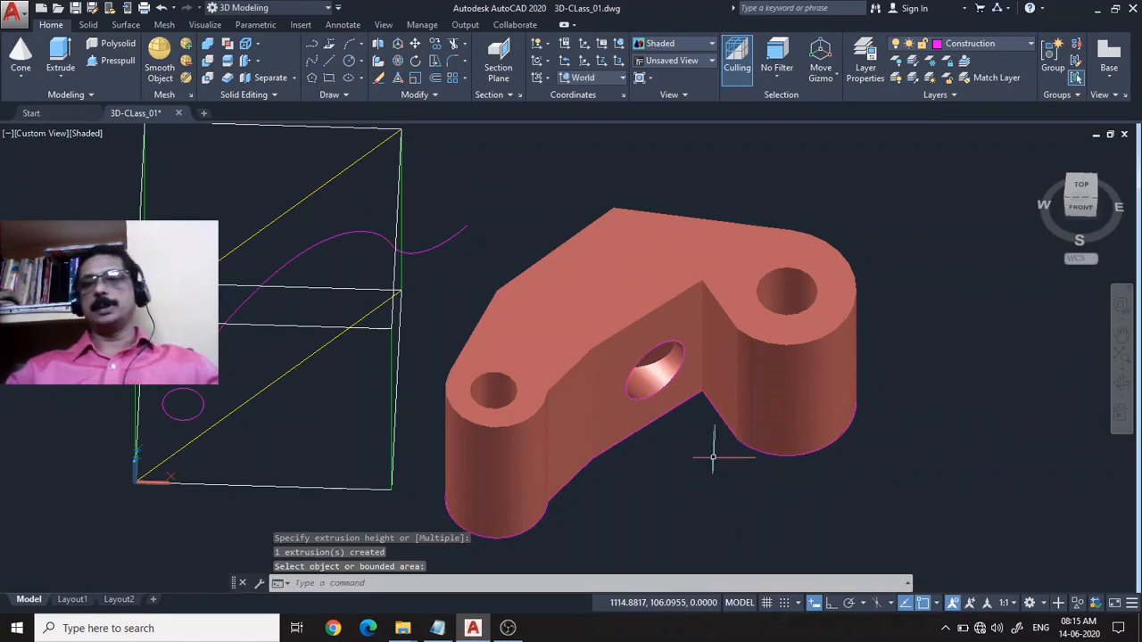
left_click(1121, 385)
left_click_drag(862, 454, 881, 441)
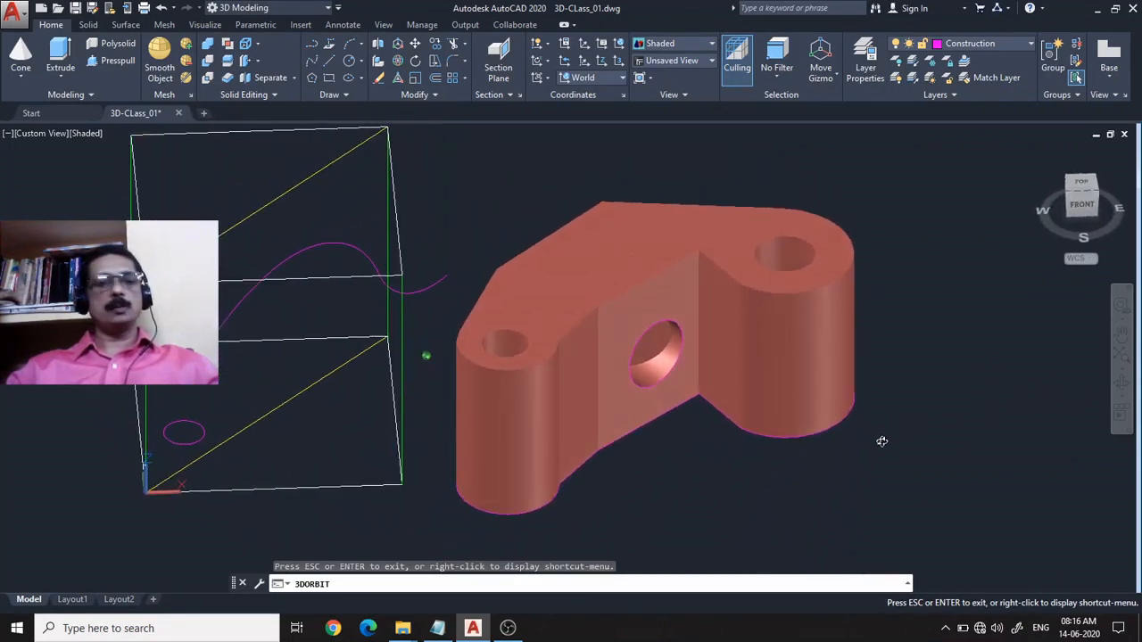
key("Escape")
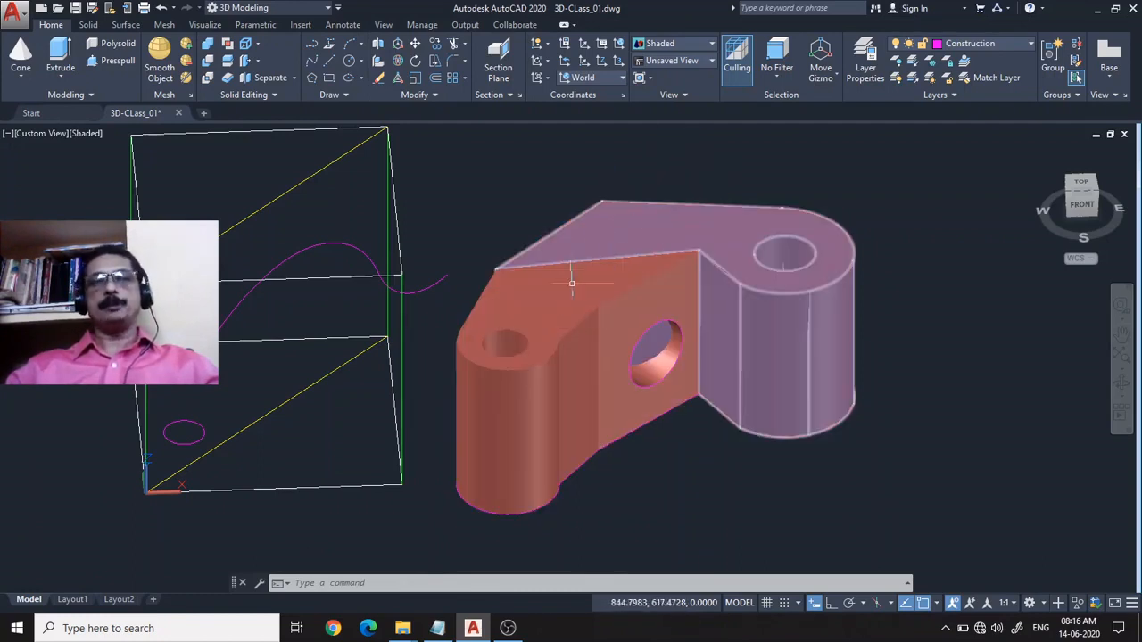
key("Escape")
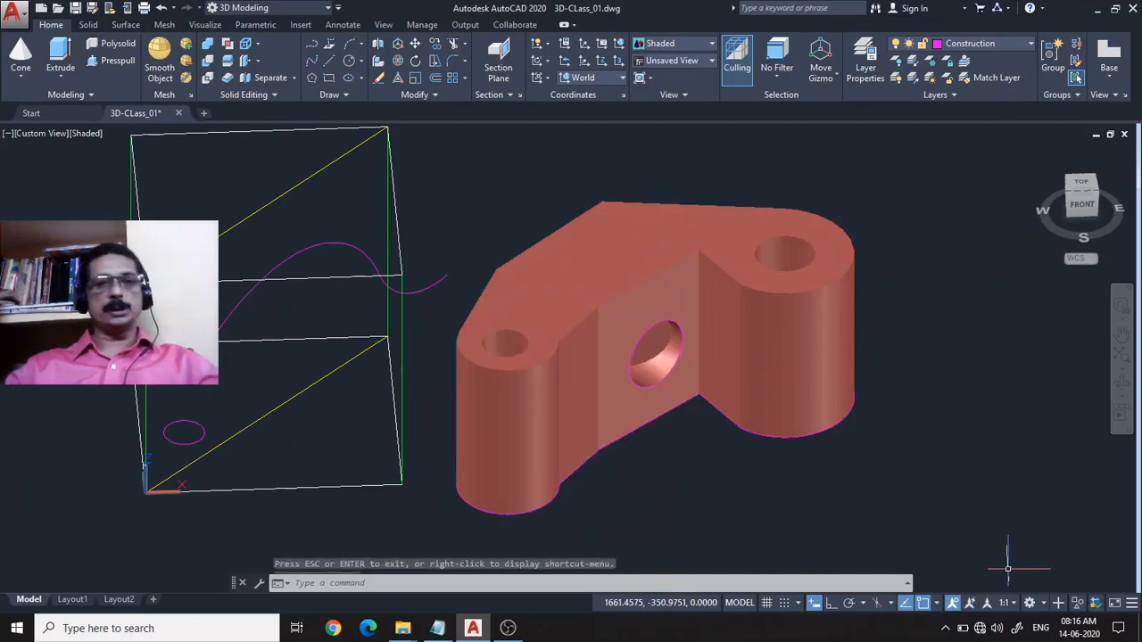
key("ctrl+z")
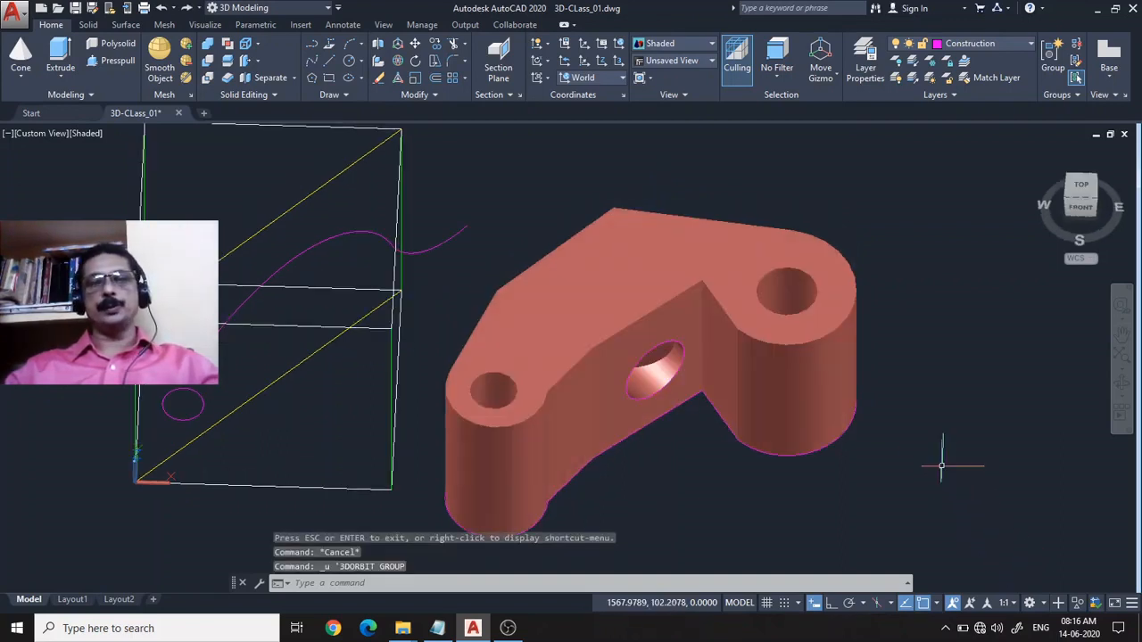
key("ctrl+z")
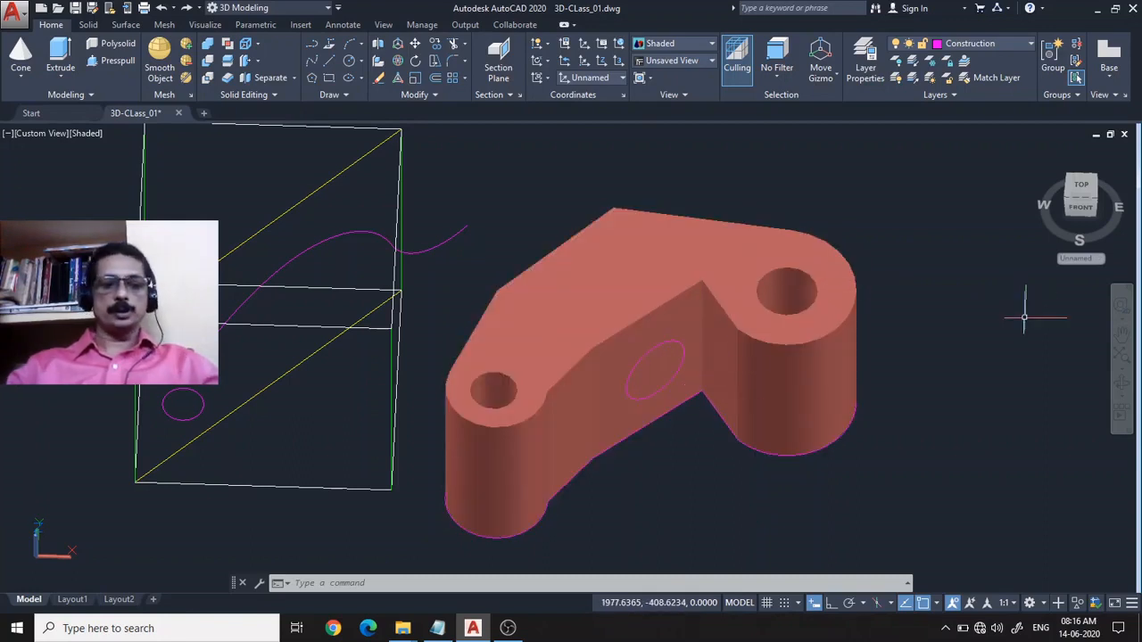
Step: Union the two adjoining solids into one
key("Return")
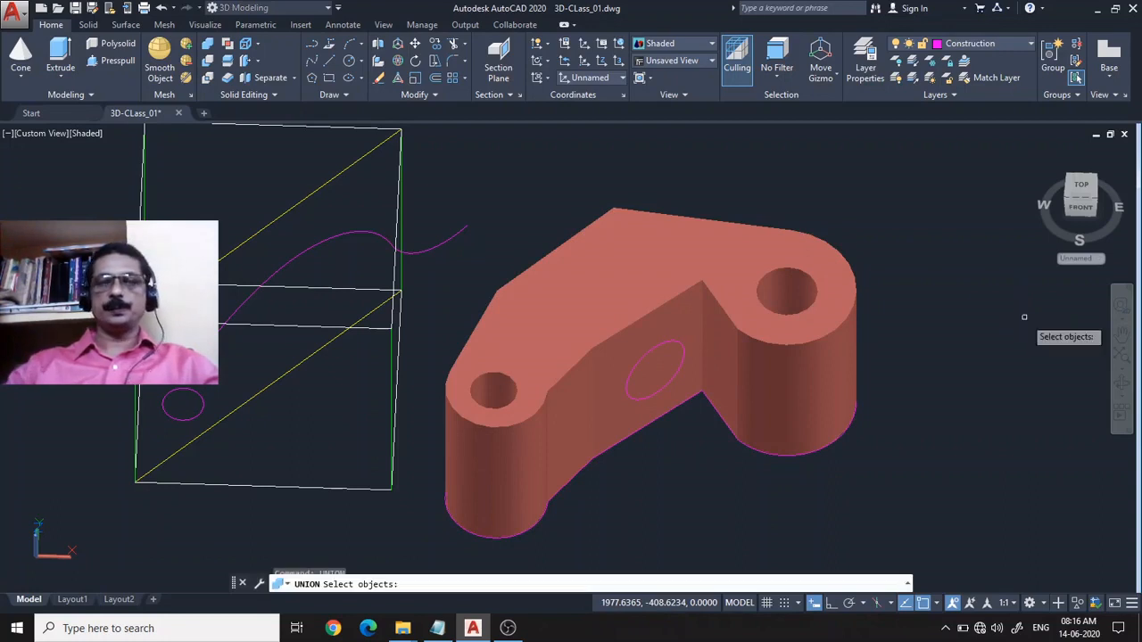
left_click(525, 383)
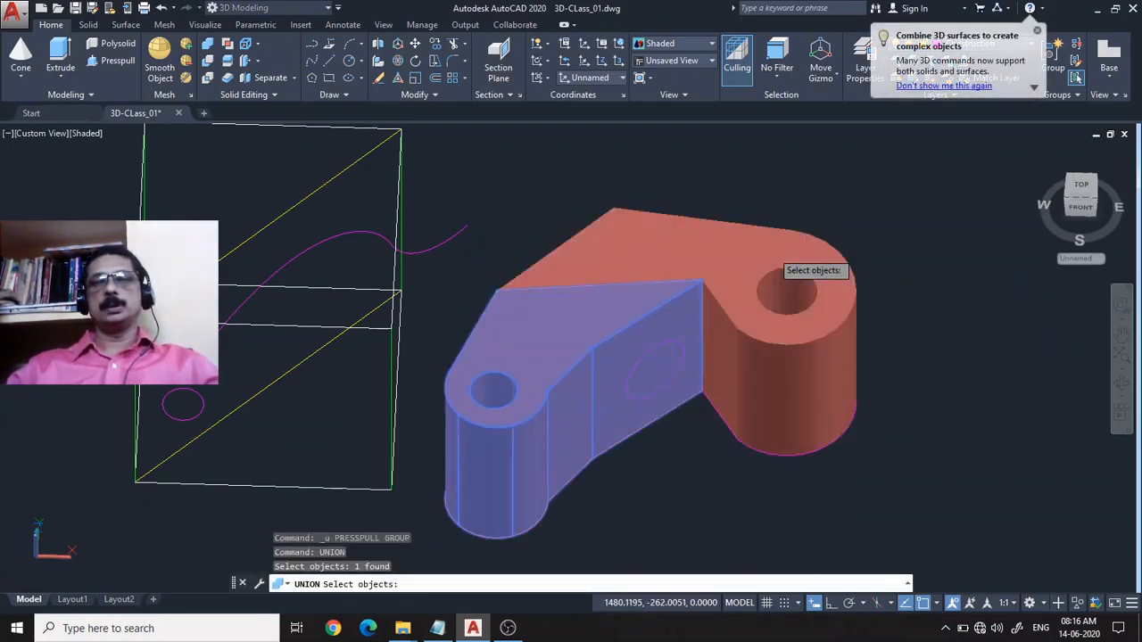
left_click(772, 254)
key("Return")
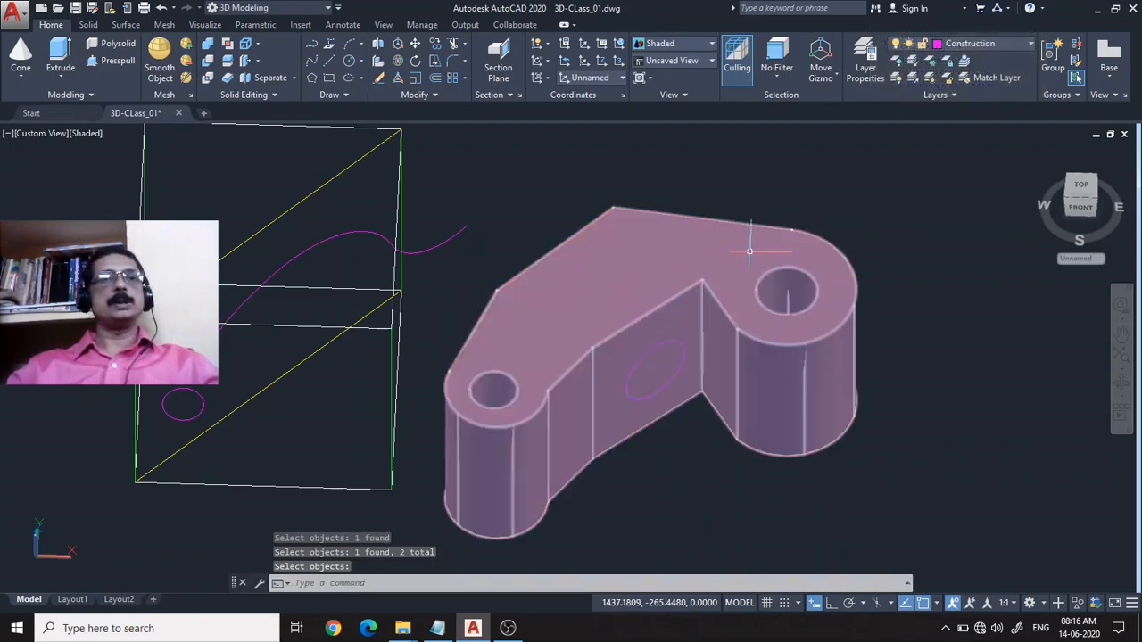
Step: Presspull the side-face circle backward by about 481 units to cut a hole through the whole united solid
left_click(119, 60)
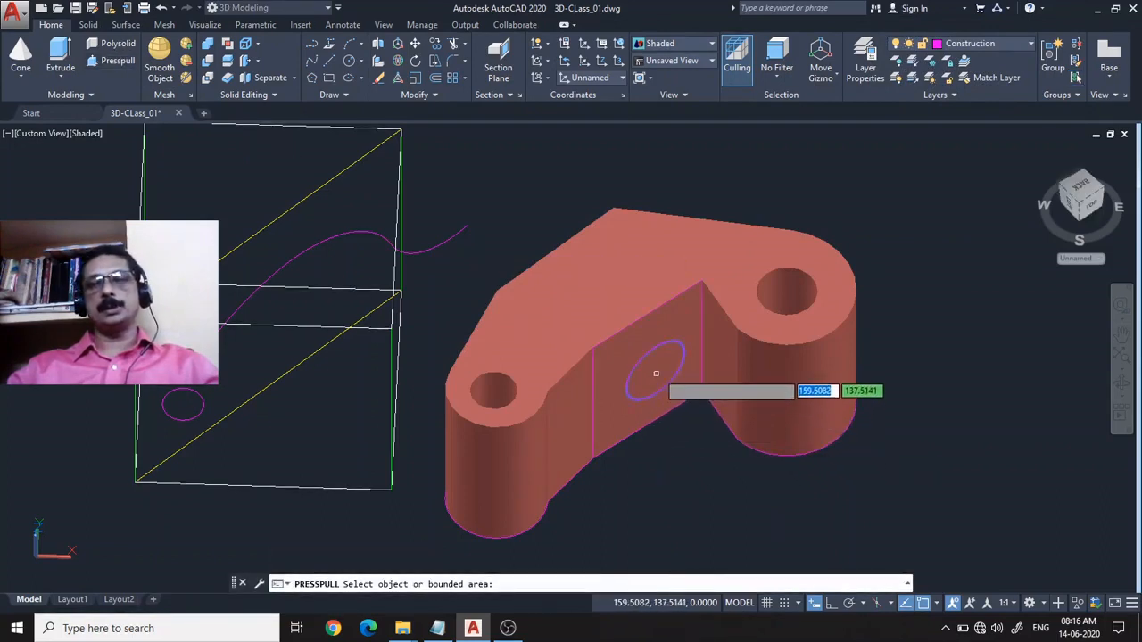
left_click(652, 379)
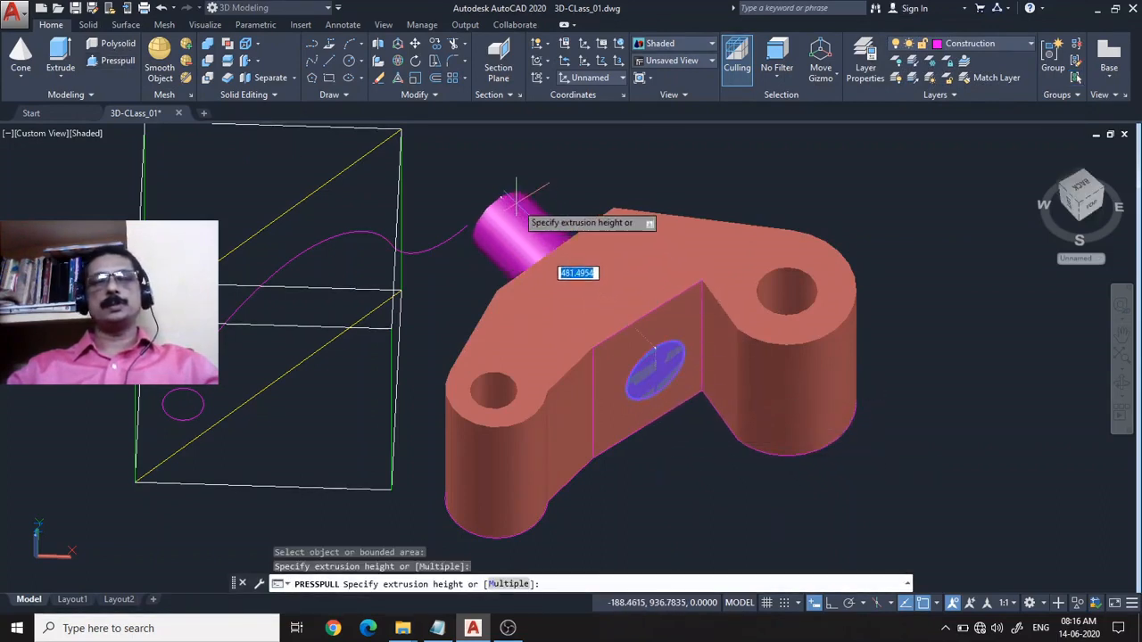
left_click(513, 198)
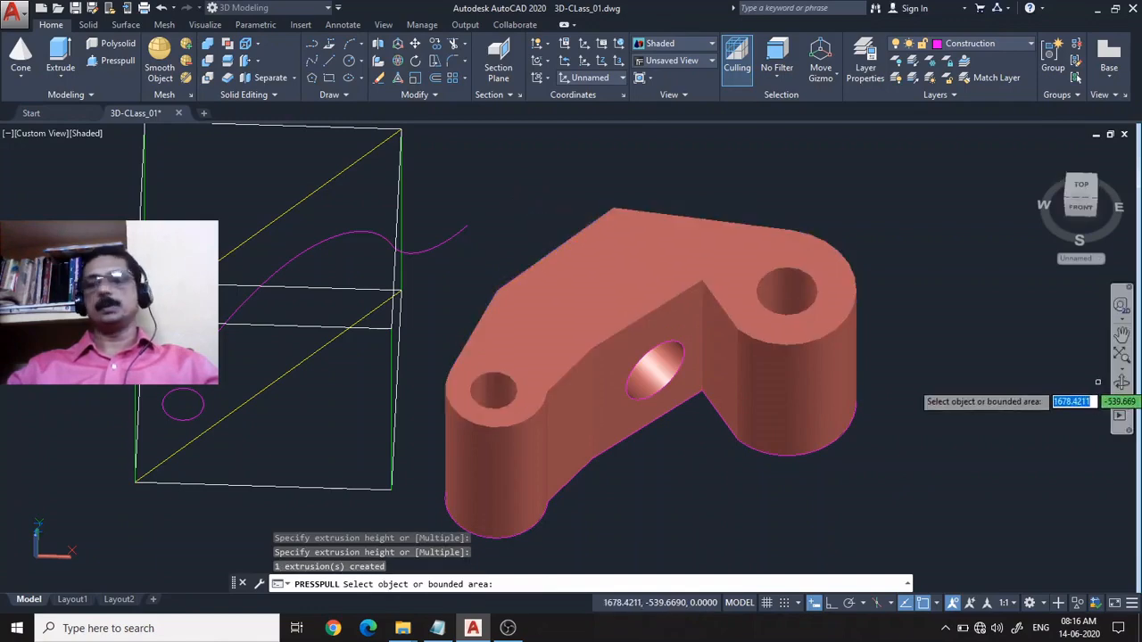
key("Return")
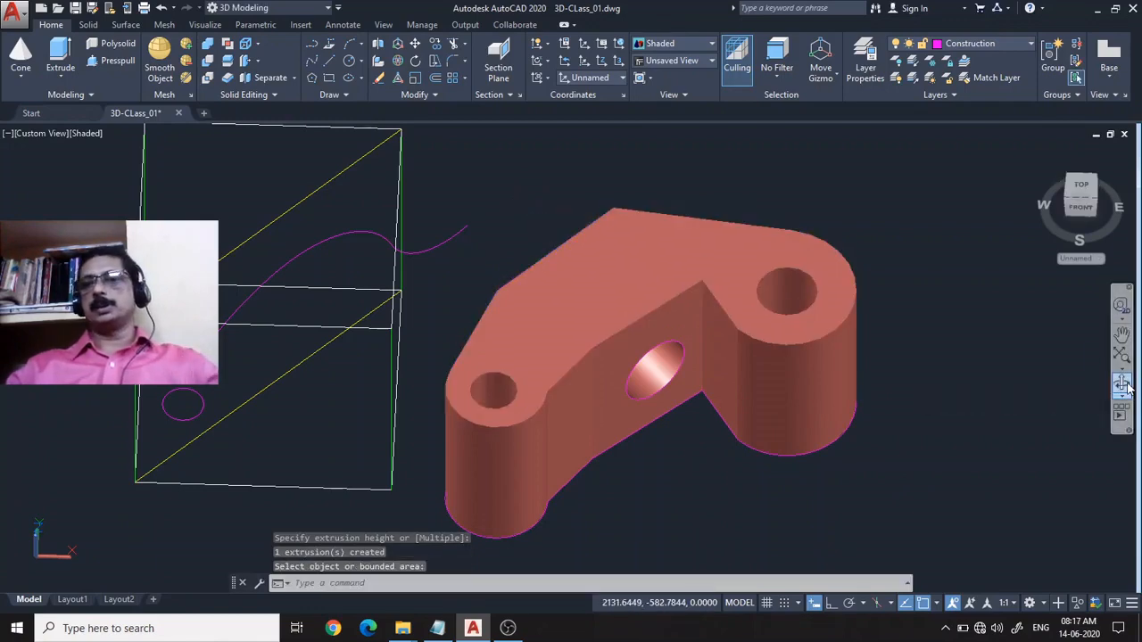
left_click(1126, 393)
left_click_drag(854, 438, 751, 446)
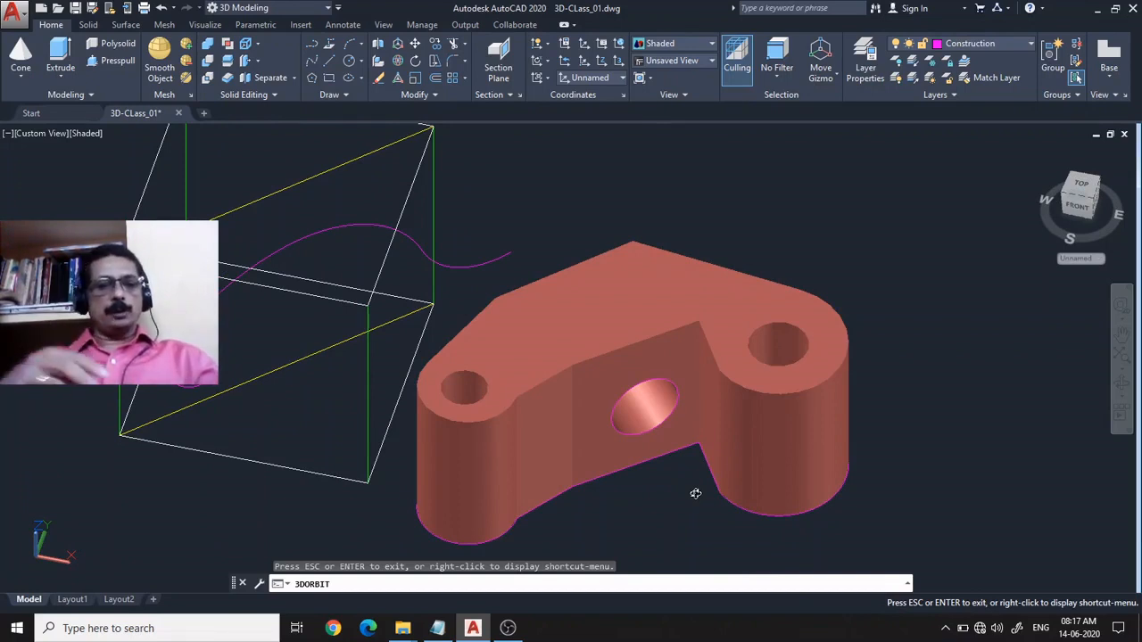
key("Escape")
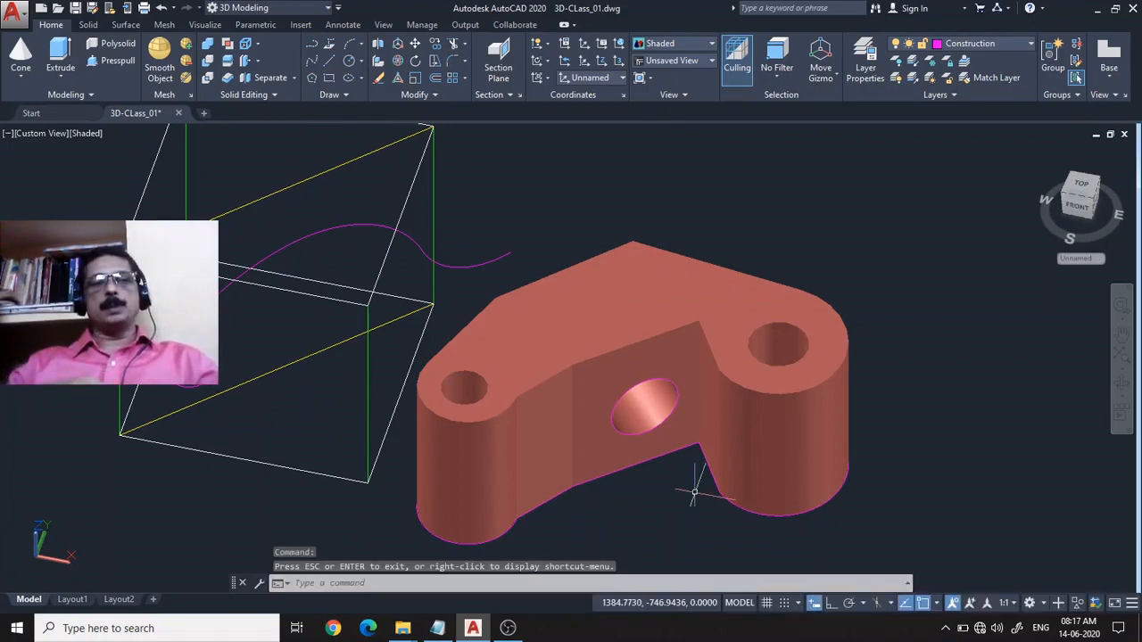